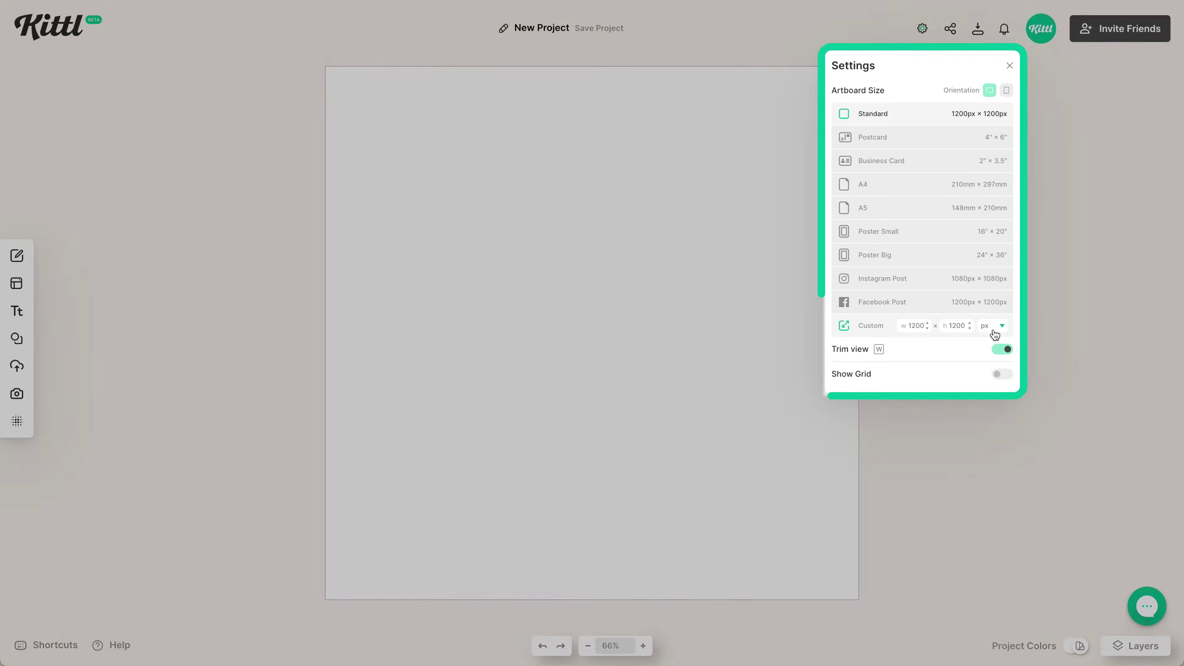
Step: Set a custom artboard size of 8.5 × 11 inches
click(993, 326)
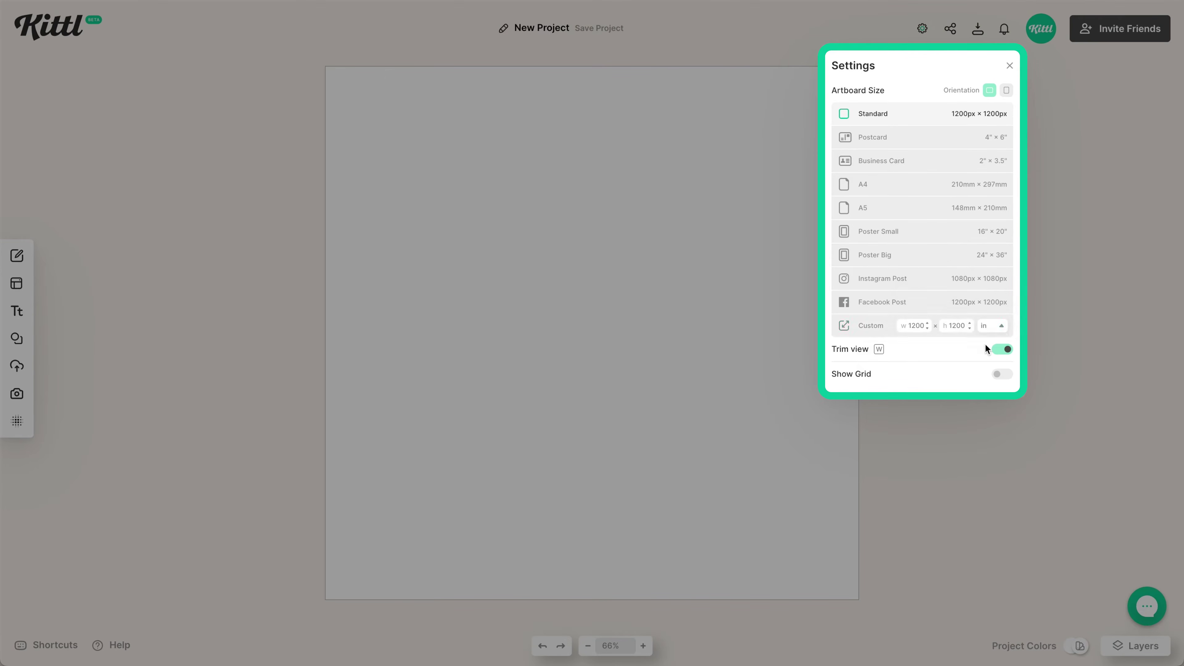
text(8)
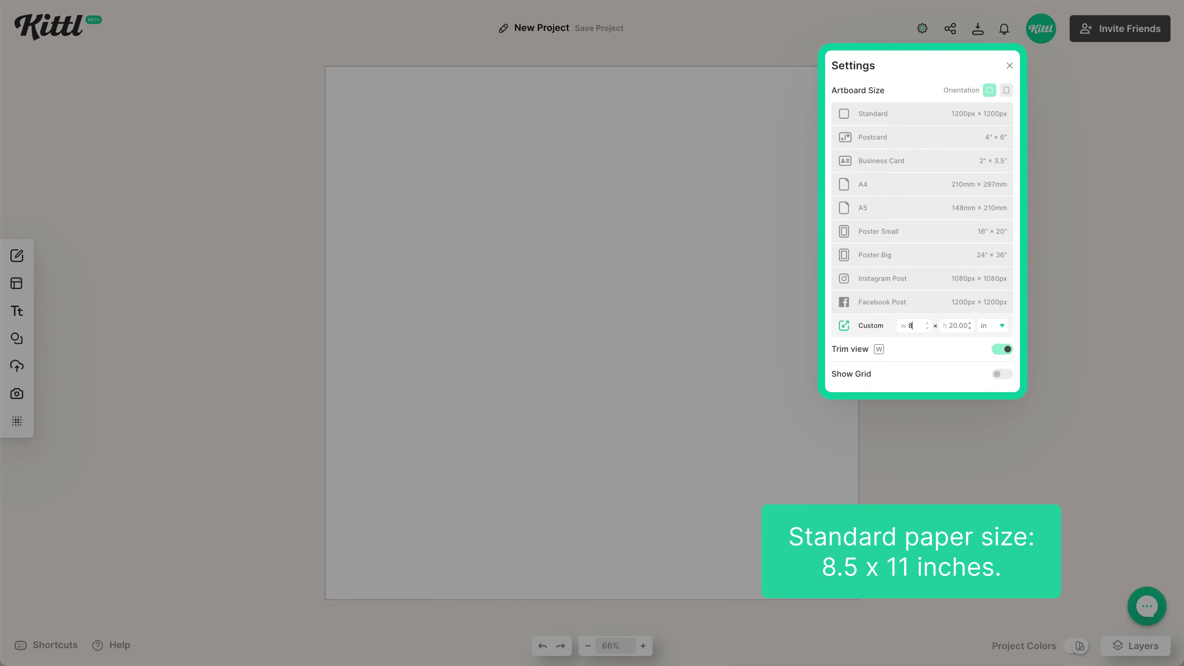
text(.5)
key(Tab)
text(11)
key(Return)
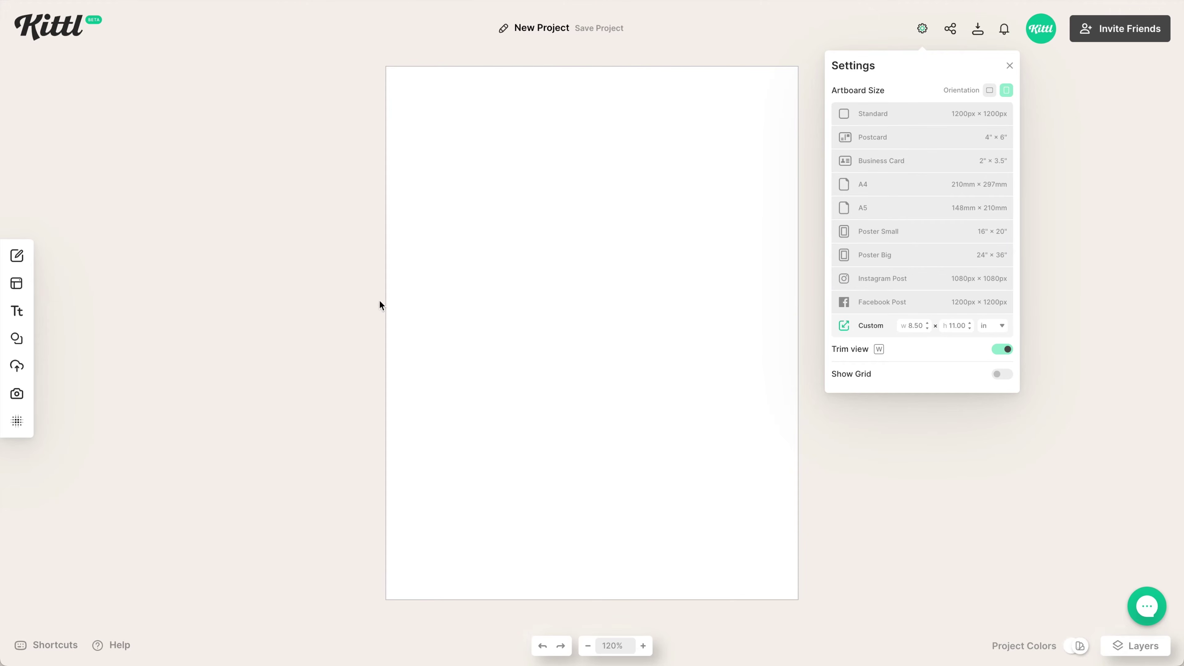
Step: Add the standing bear from the detailed animal drawings illustrations and enlarge it to about three quarters of the artboard width
click(27, 339)
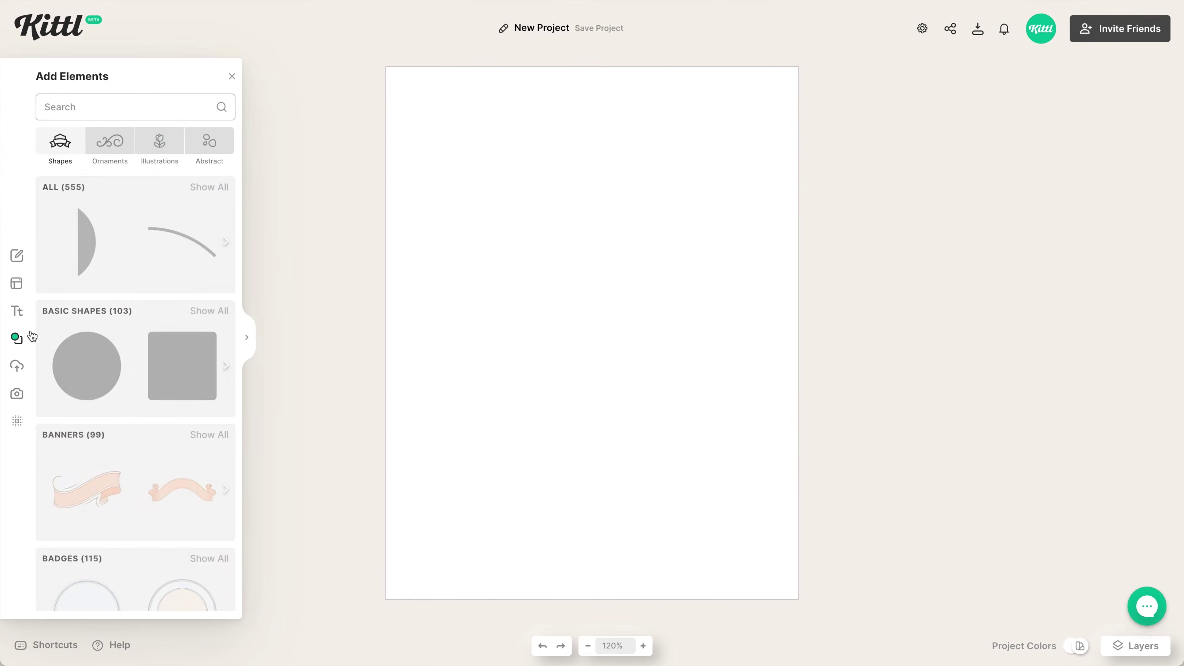
click(159, 145)
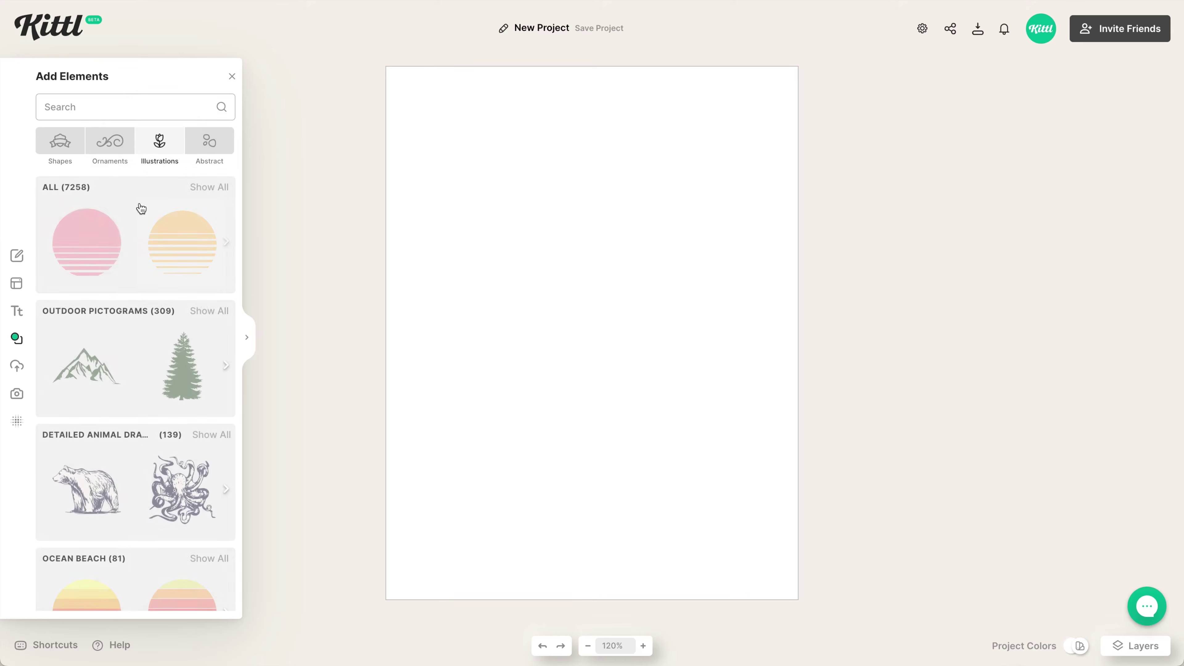
scroll(115, 391, down, 7)
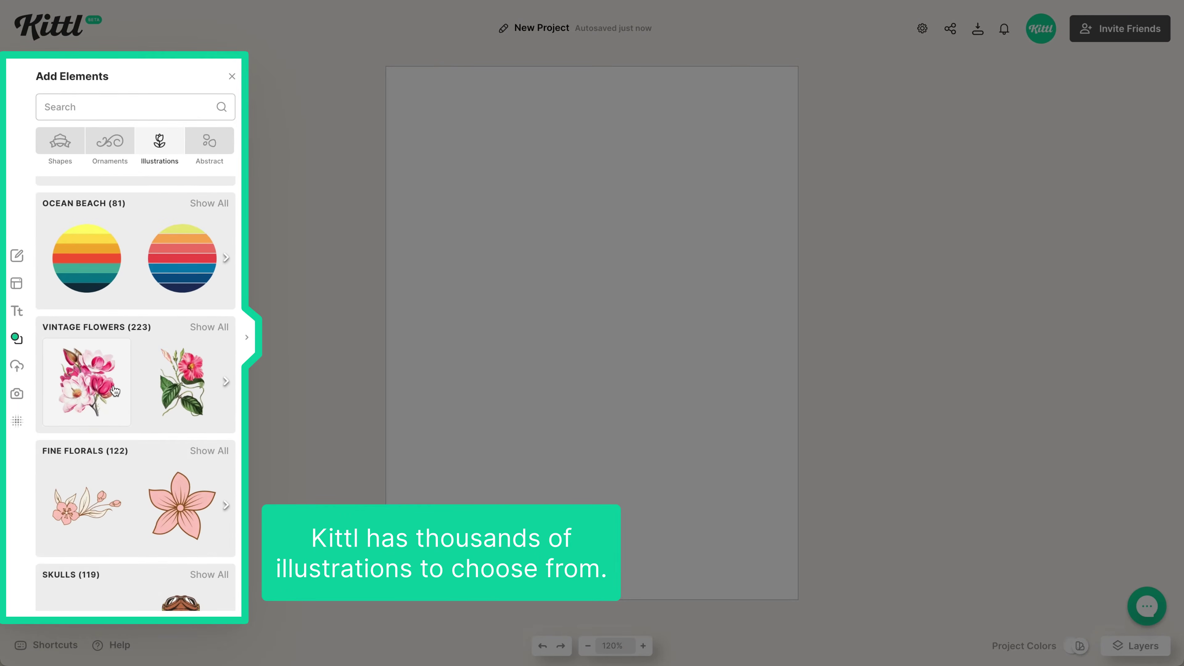
scroll(115, 391, down, 17)
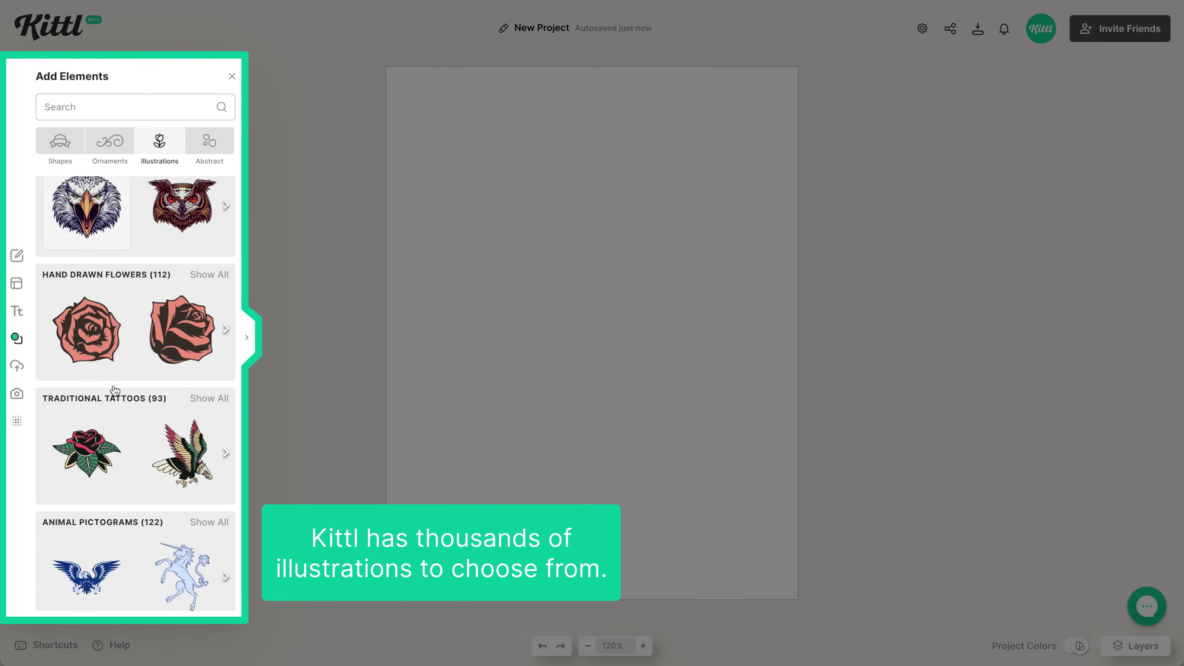
scroll(115, 391, down, 15)
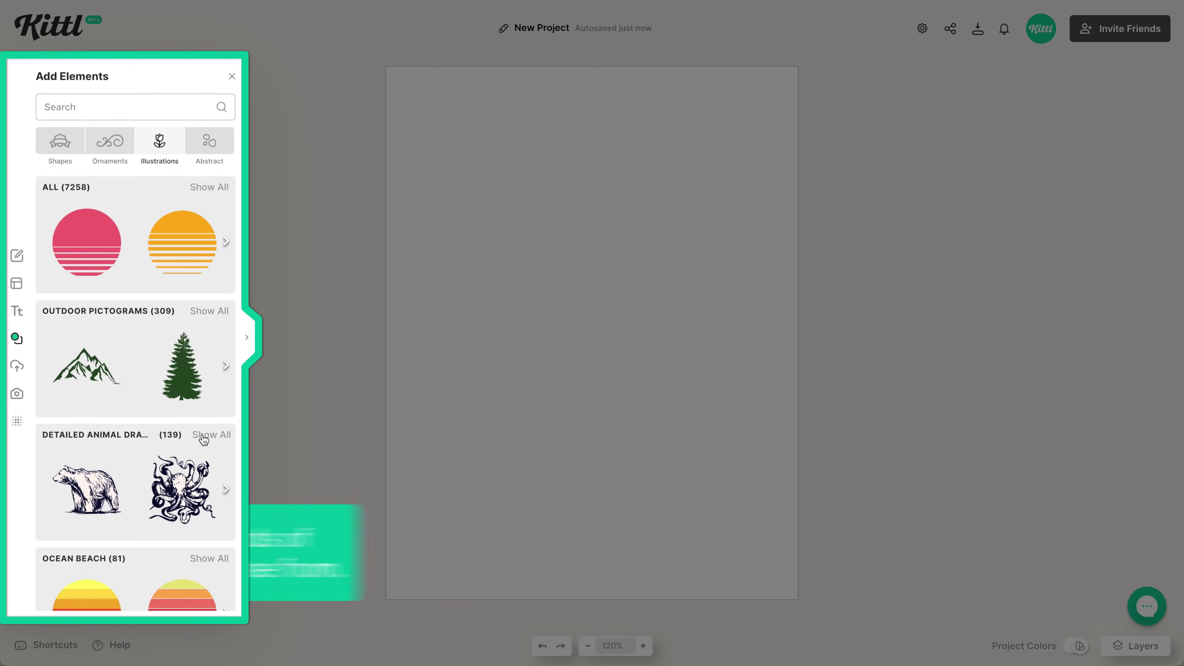
click(204, 433)
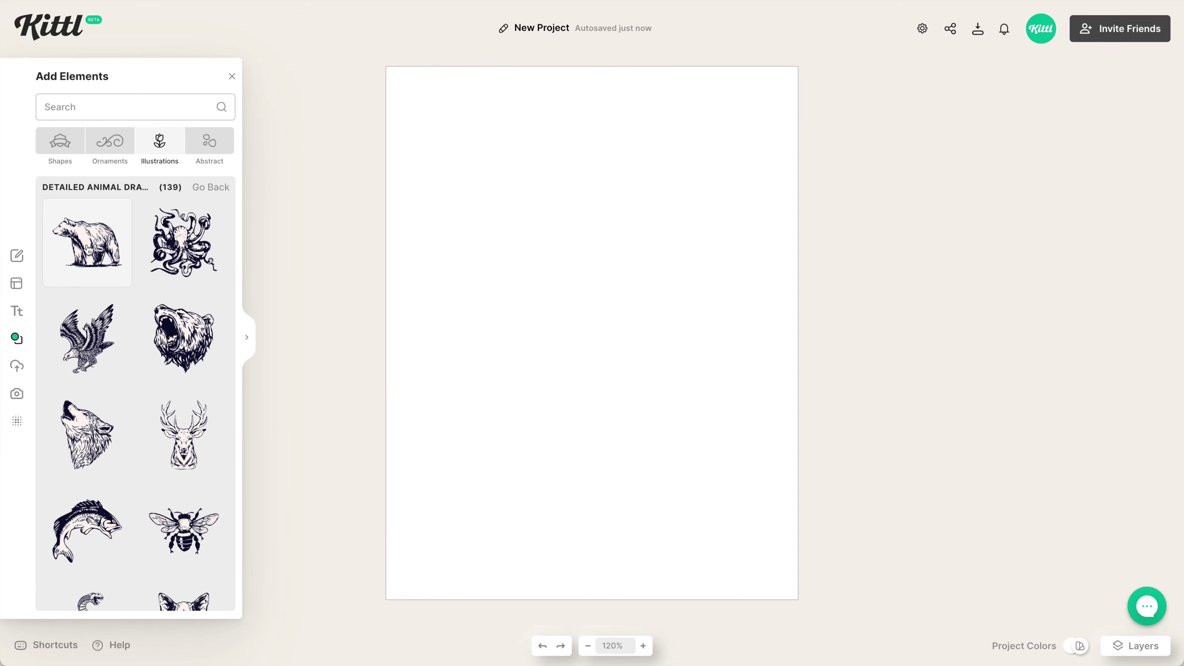
click(88, 250)
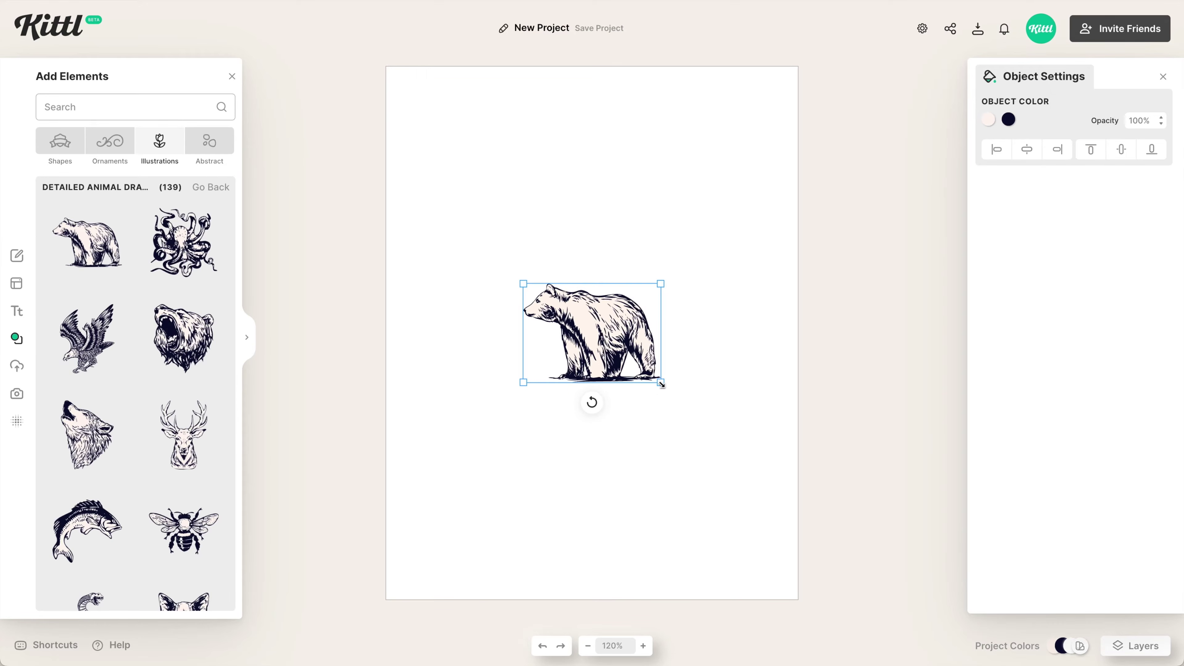
drag(661, 383, 746, 450)
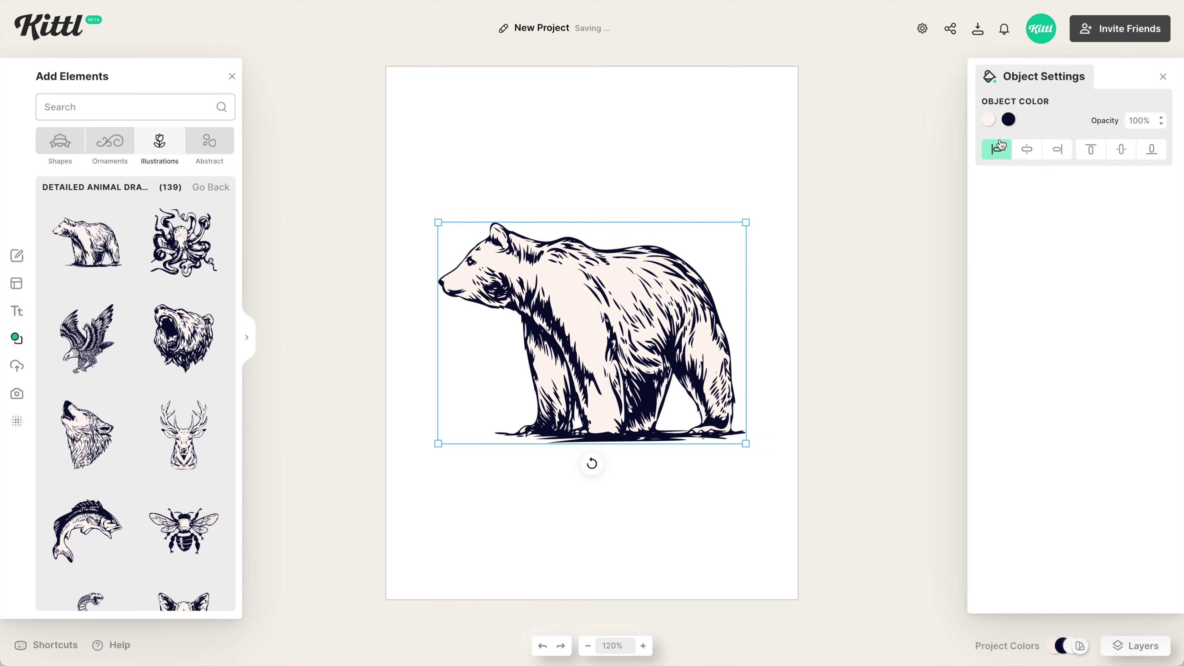
Step: Recolor the bear with a black outline (010101) and a white fill (ffffff)
click(1008, 120)
mouse_move(949, 240)
mouse_down()
mouse_move(879, 226)
mouse_move(808, 270)
mouse_up()
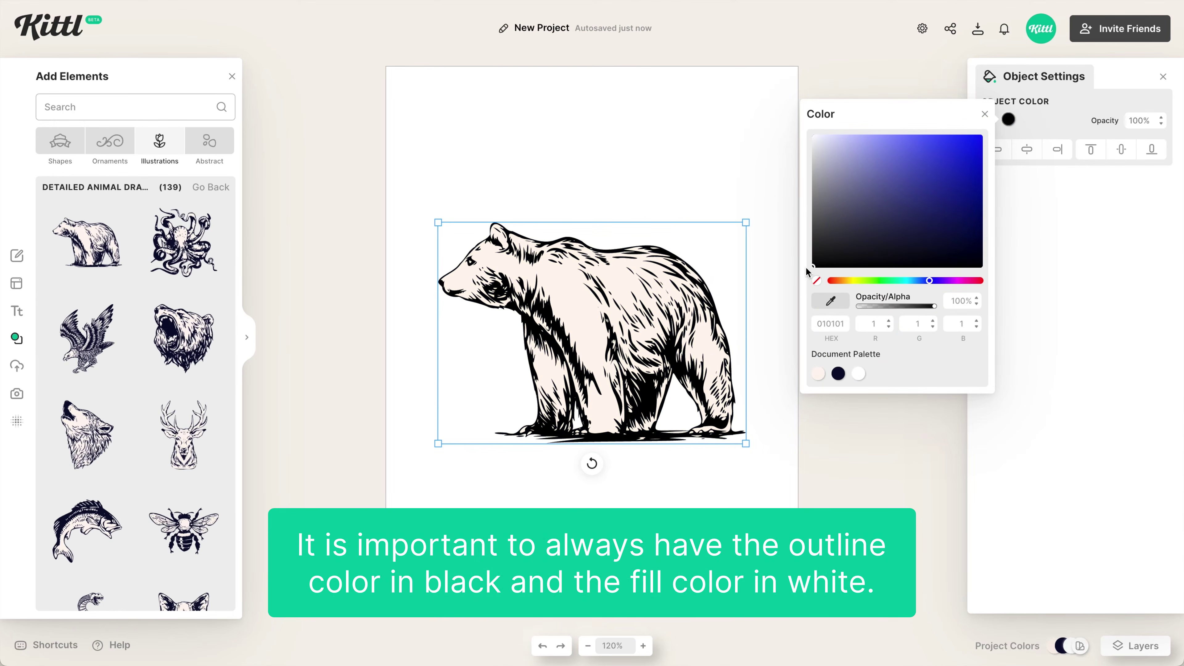
click(1032, 134)
click(988, 120)
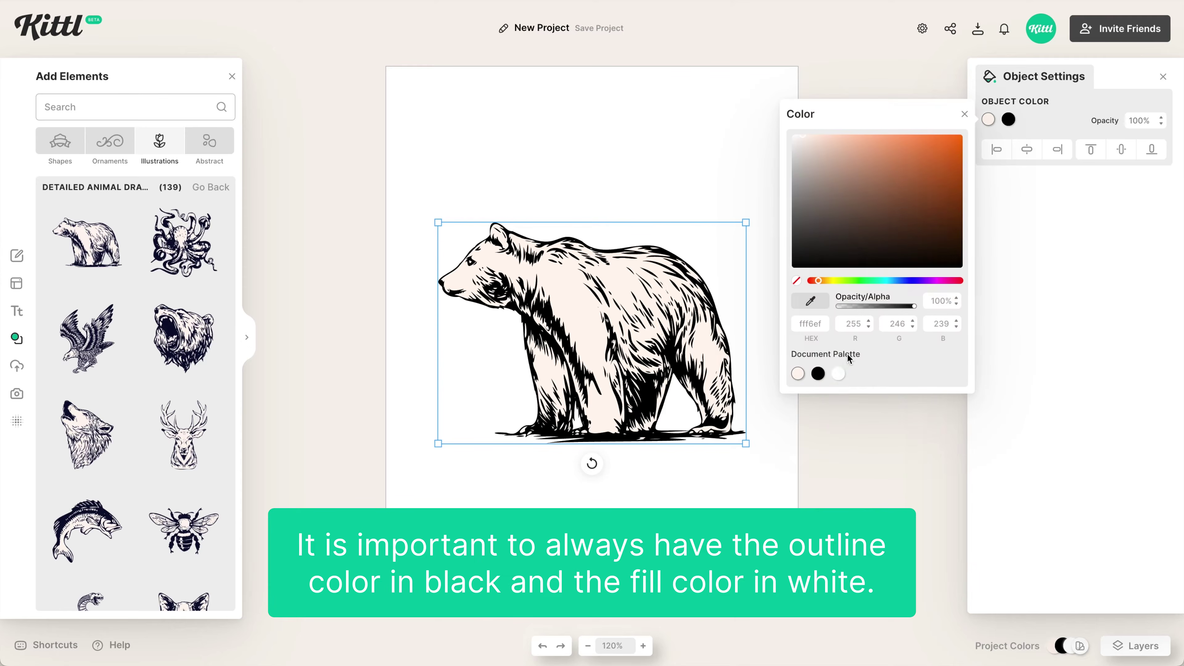
click(839, 373)
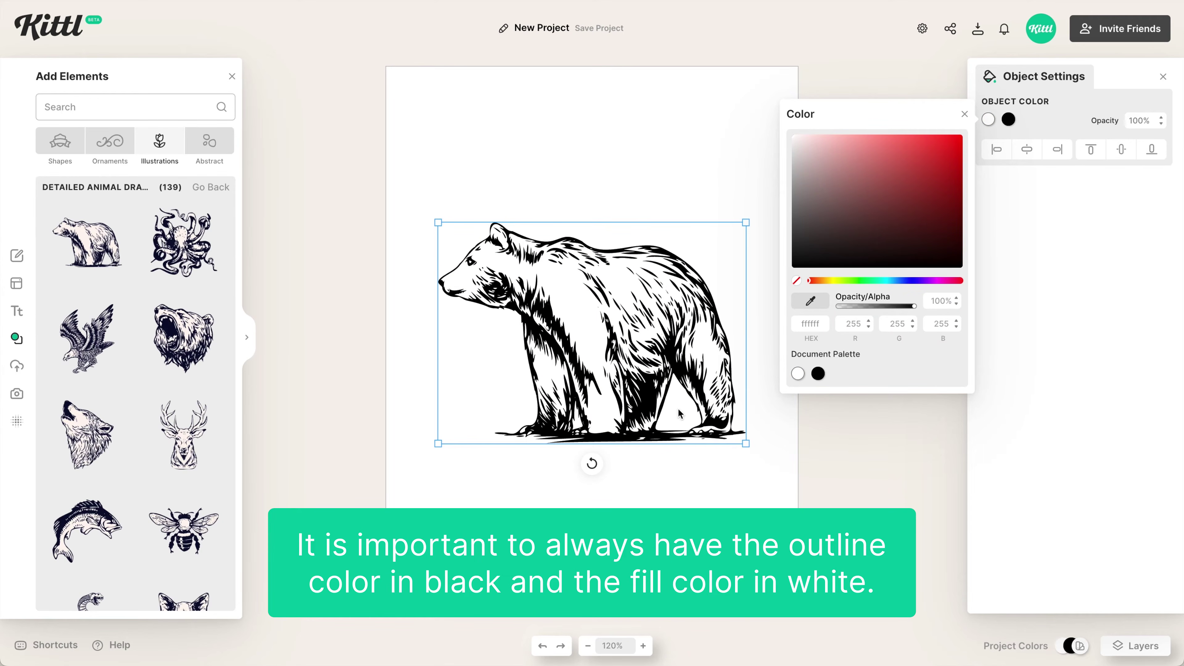
click(681, 488)
click(564, 494)
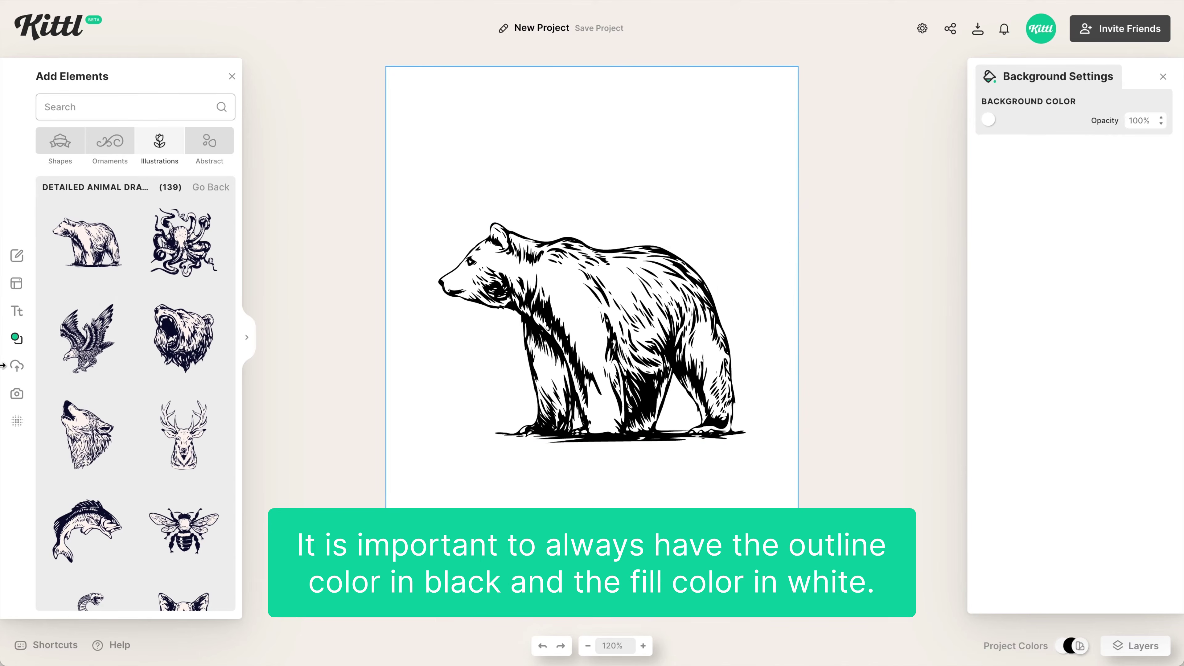
Step: Add the leaping fish illustration, flip it horizontally and place it upright behind the bear, near the artboard's right edge
scroll(106, 362, down, 4)
click(106, 363)
drag(592, 326, 700, 322)
right_click(762, 303)
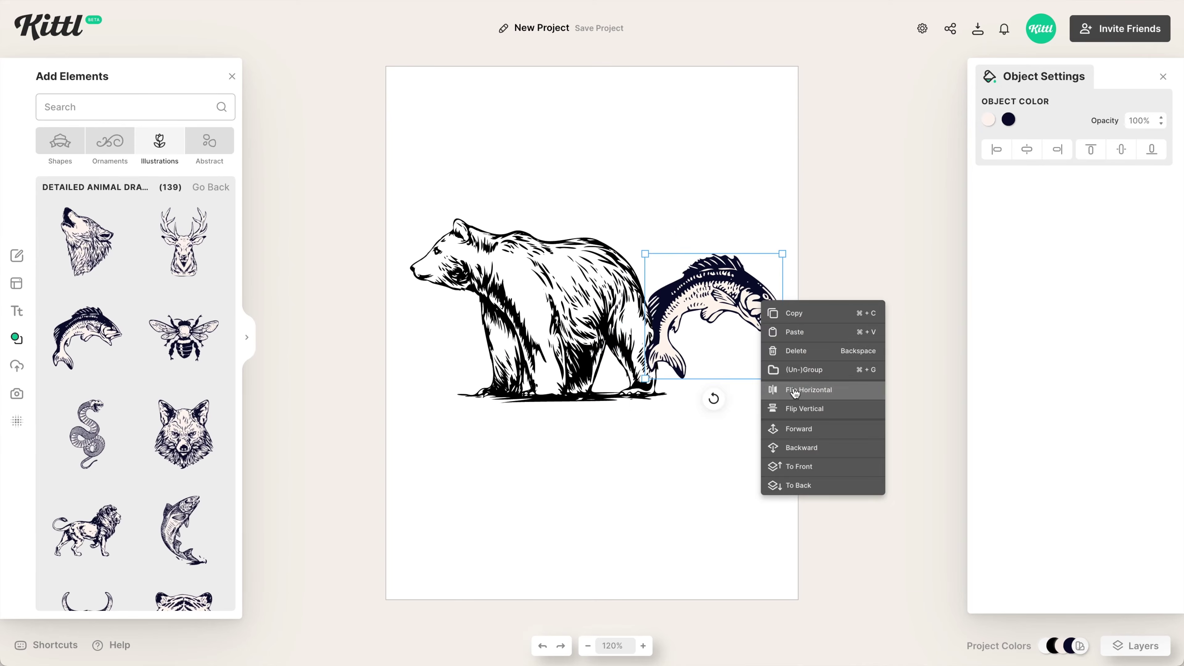
click(794, 393)
click(638, 392)
Step: Add the standing antlered deer below the bear and the walking wolf above it, both enlarged
scroll(167, 357, down, 5)
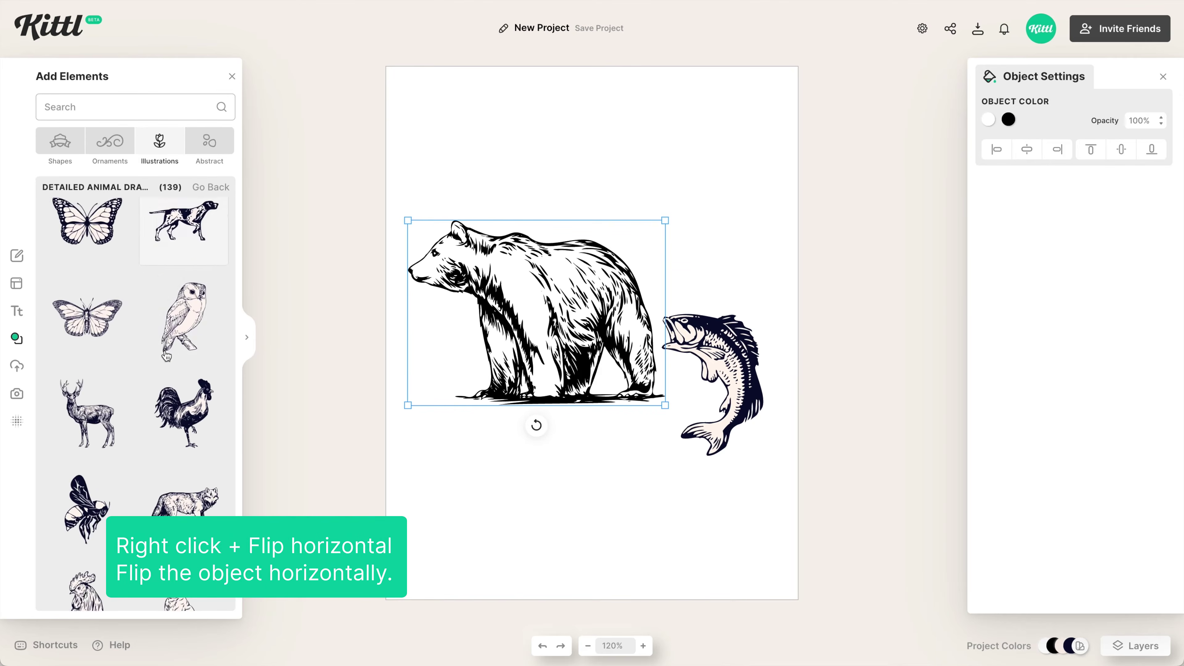
click(87, 413)
scroll(140, 420, down, 2)
click(184, 447)
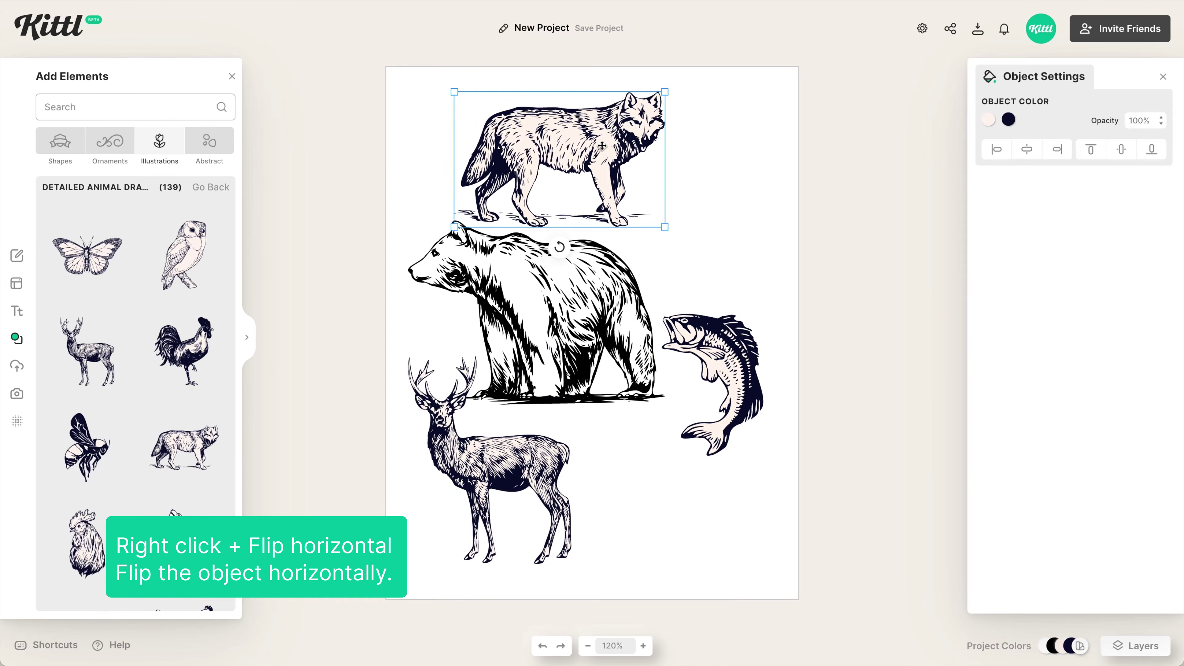
Step: Shrink the bear slightly and shift the wolf a little up and to the left
click(594, 290)
drag(666, 221, 656, 228)
drag(602, 157, 569, 150)
click(692, 195)
Step: Add the perched owl illustration beside the wolf in the artboard's upper right and enlarge it
scroll(184, 299, up, 1)
click(184, 299)
drag(614, 319, 721, 184)
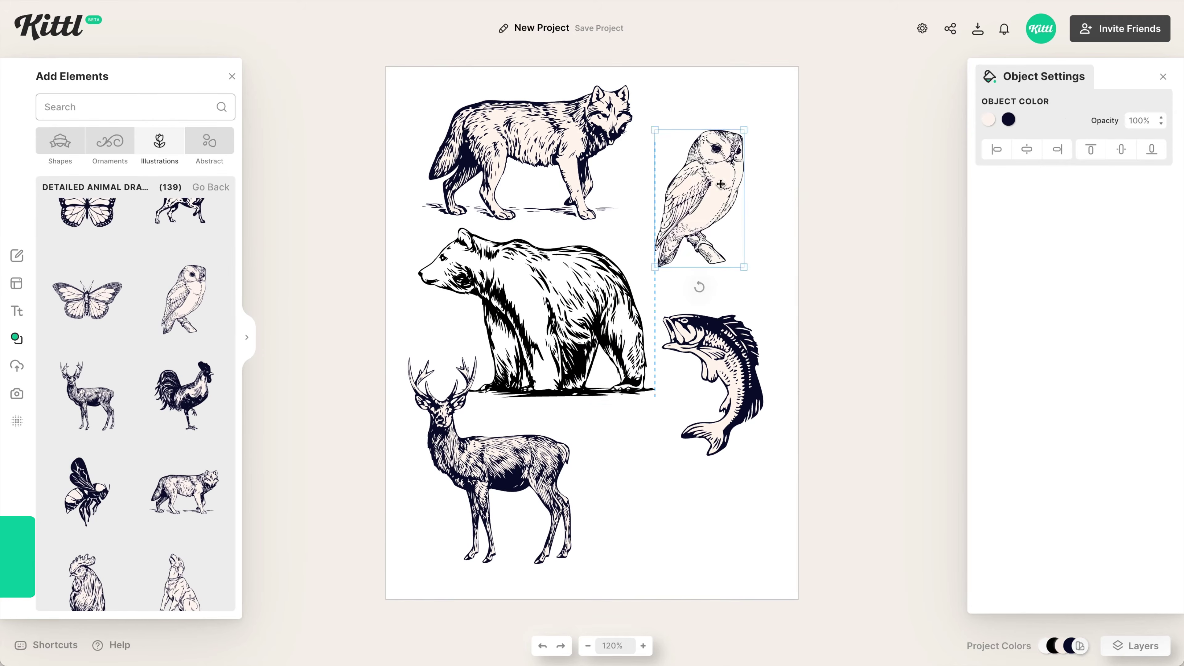
drag(745, 130, 767, 100)
click(629, 514)
Step: Add the hanging sloth illustration in the artboard's lower right corner, flip it horizontally and enlarge it slightly
scroll(133, 371, down, 8)
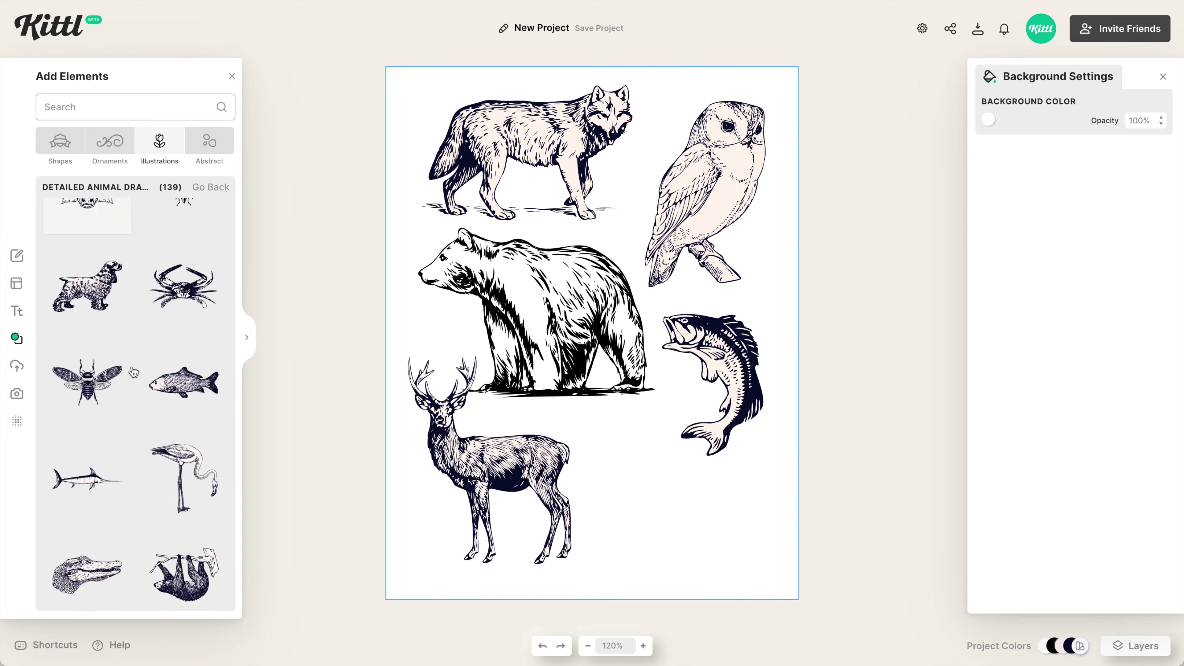
scroll(134, 372, down, 2)
click(184, 475)
drag(620, 352, 690, 523)
key(shift+h)
drag(743, 569, 763, 584)
click(790, 566)
Step: Recolor all the animals together with white fills and black outlines from the document palette
key(ctrl+a)
click(1029, 119)
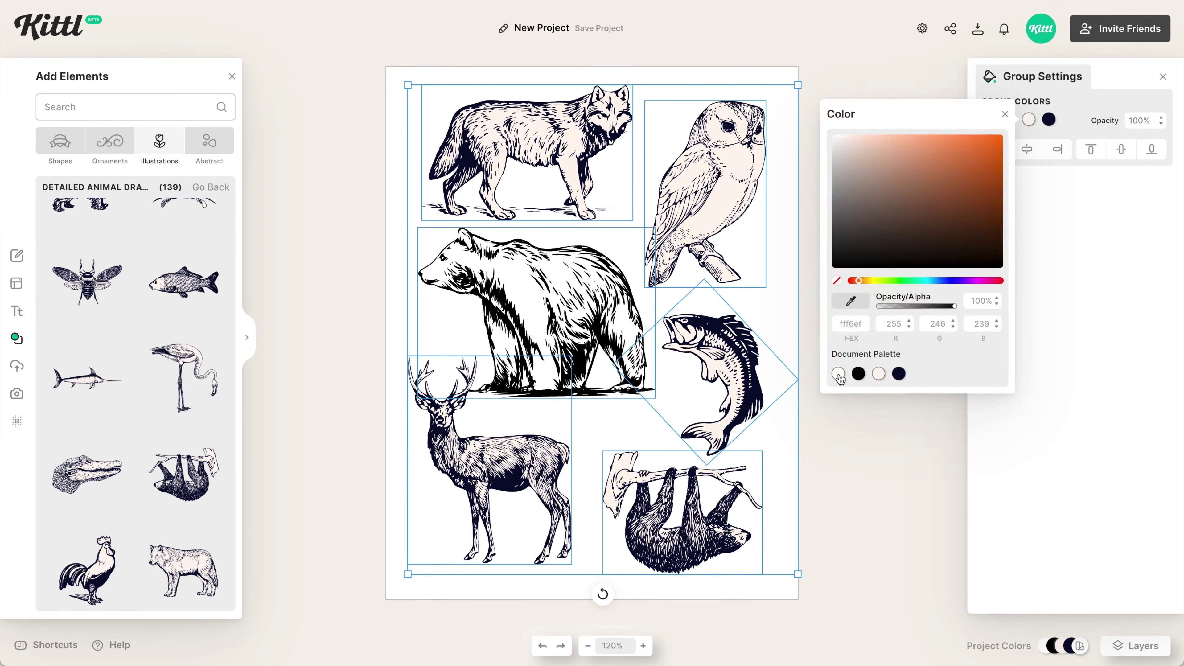
click(837, 373)
key(Escape)
Step: Search the elements for "banner" and place the straight folded ribbon banner centred near the artboard's lower edge
click(146, 110)
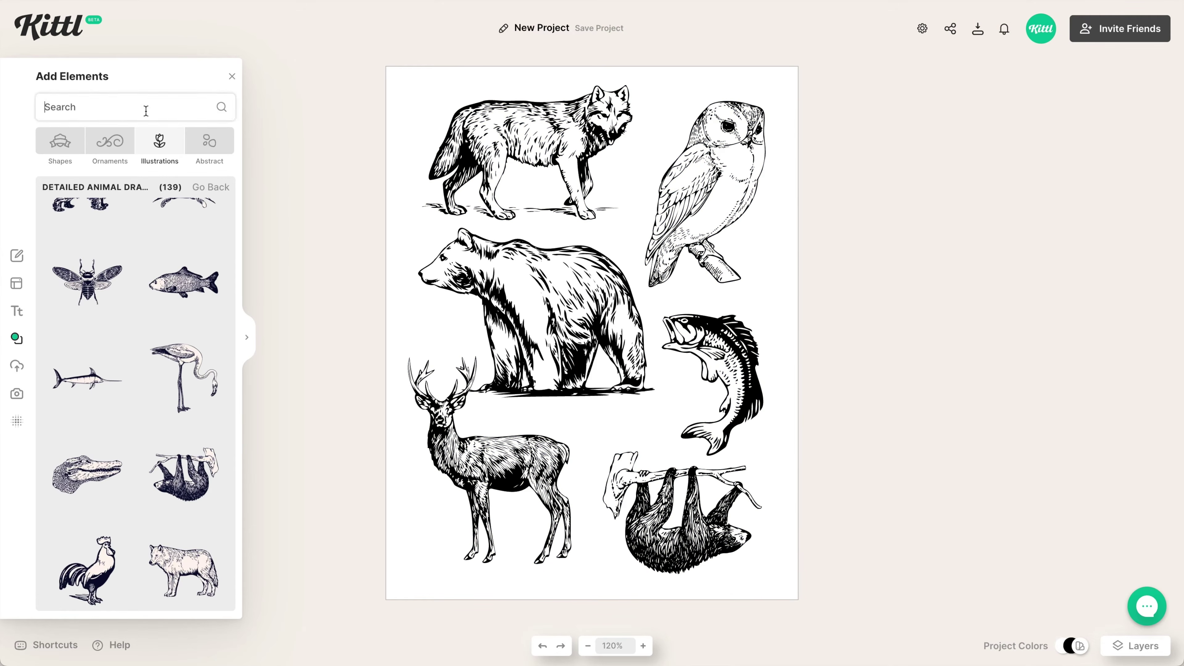
text(banner)
key(Return)
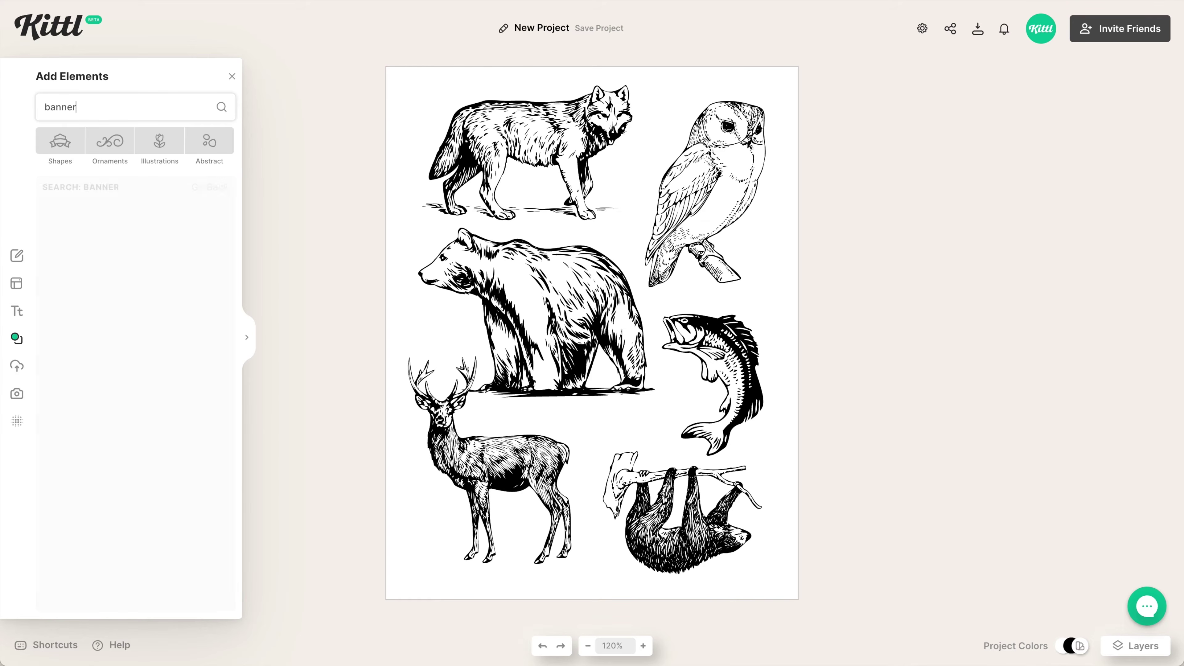
scroll(155, 330, down, 10)
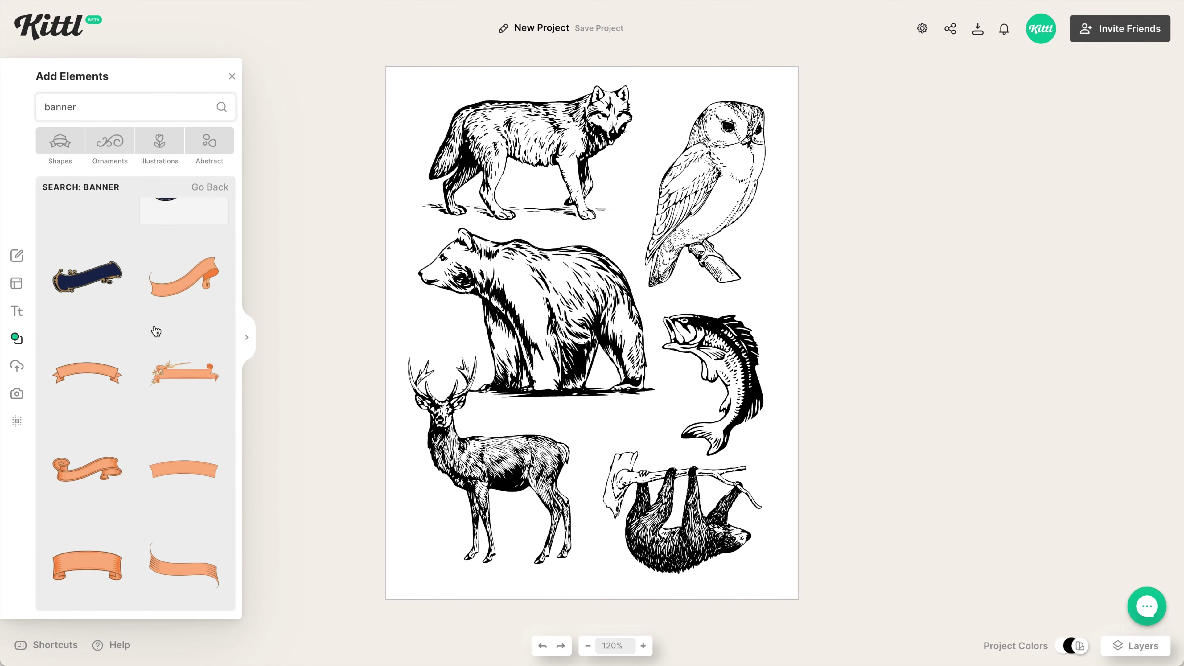
scroll(156, 331, down, 10)
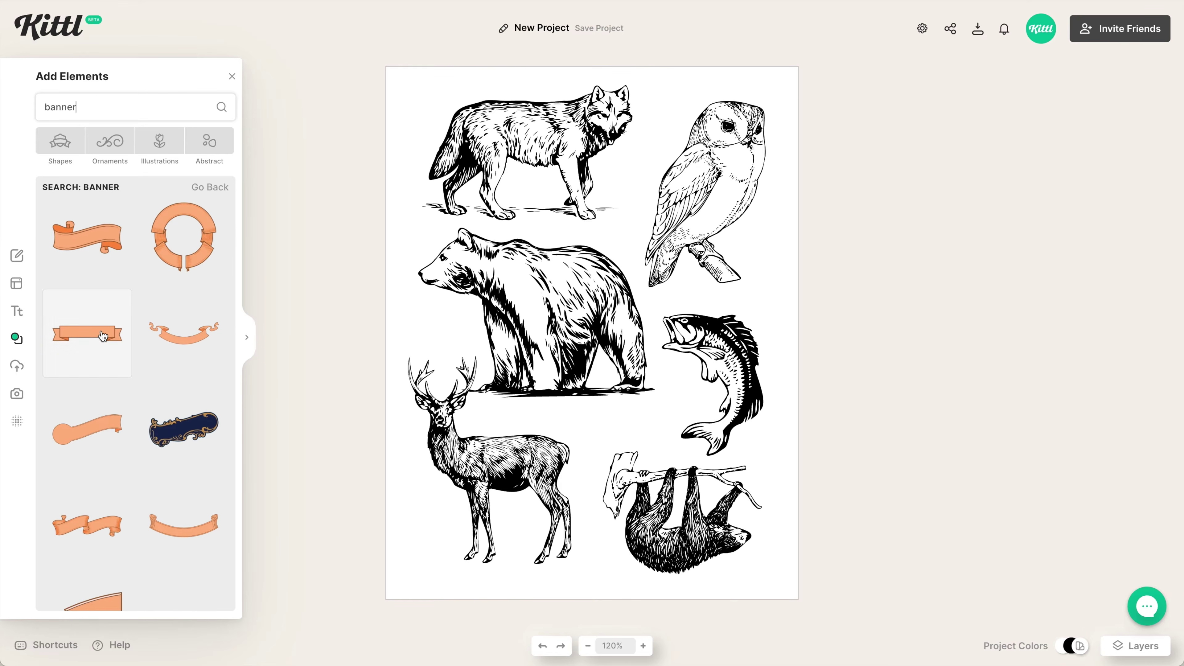
click(100, 334)
drag(628, 332, 620, 563)
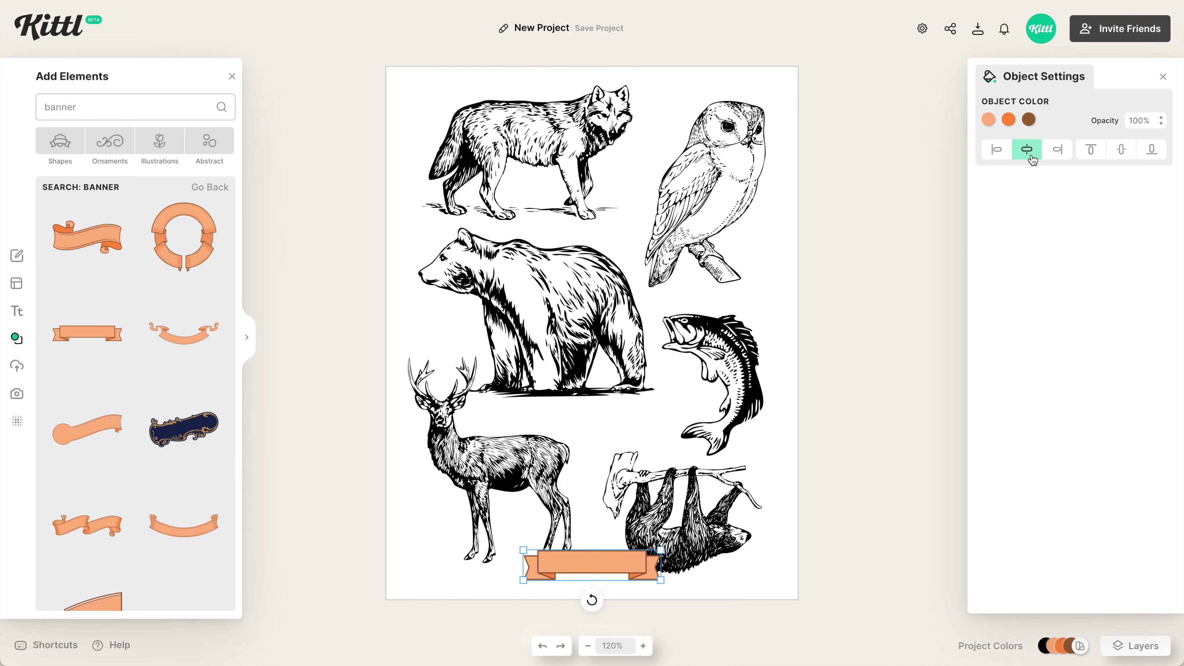
Step: Recolor the banner with white fills and a black outline, and nudge the sloth up slightly
click(1009, 122)
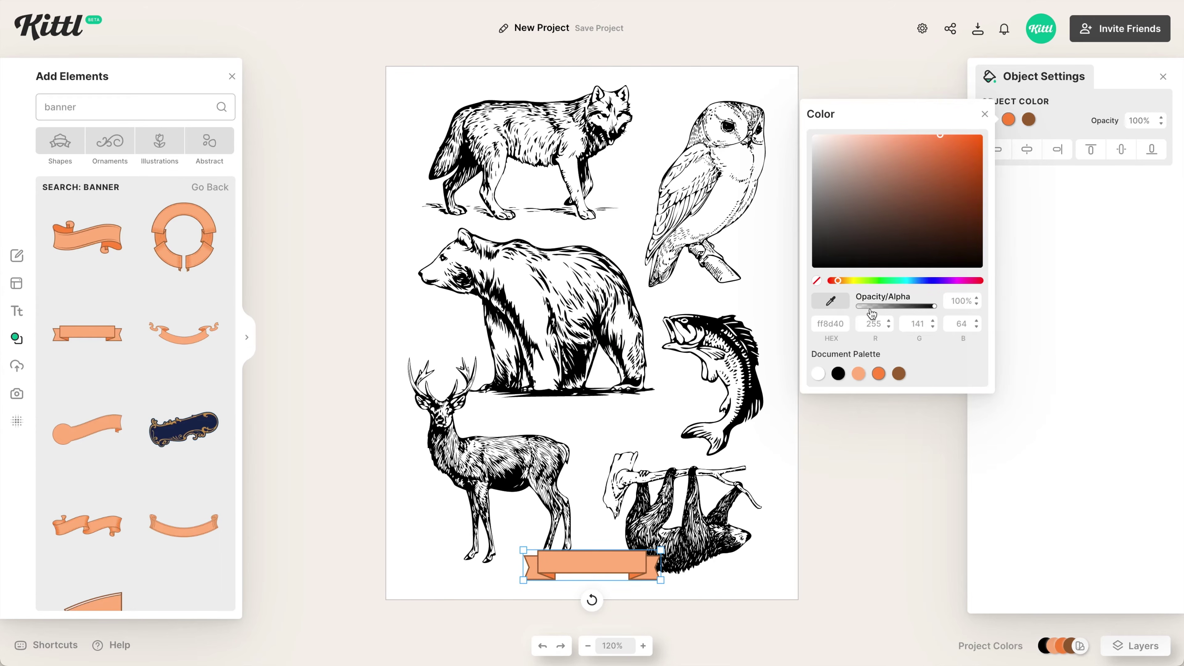
click(819, 375)
click(1022, 119)
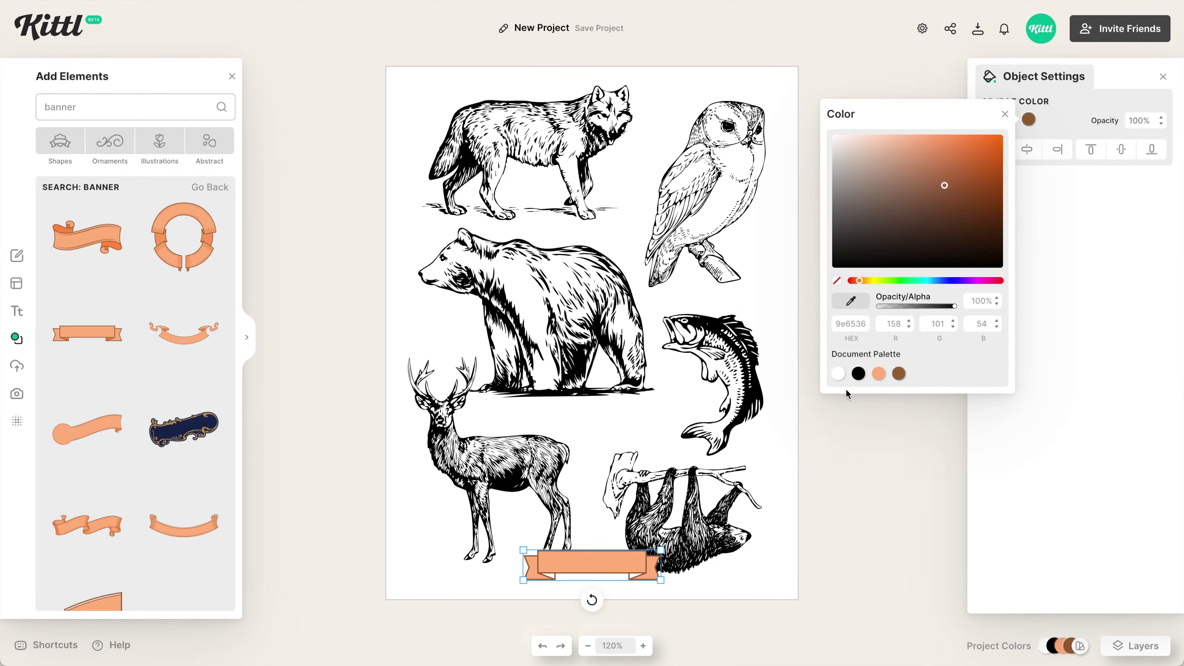
click(859, 374)
click(1037, 131)
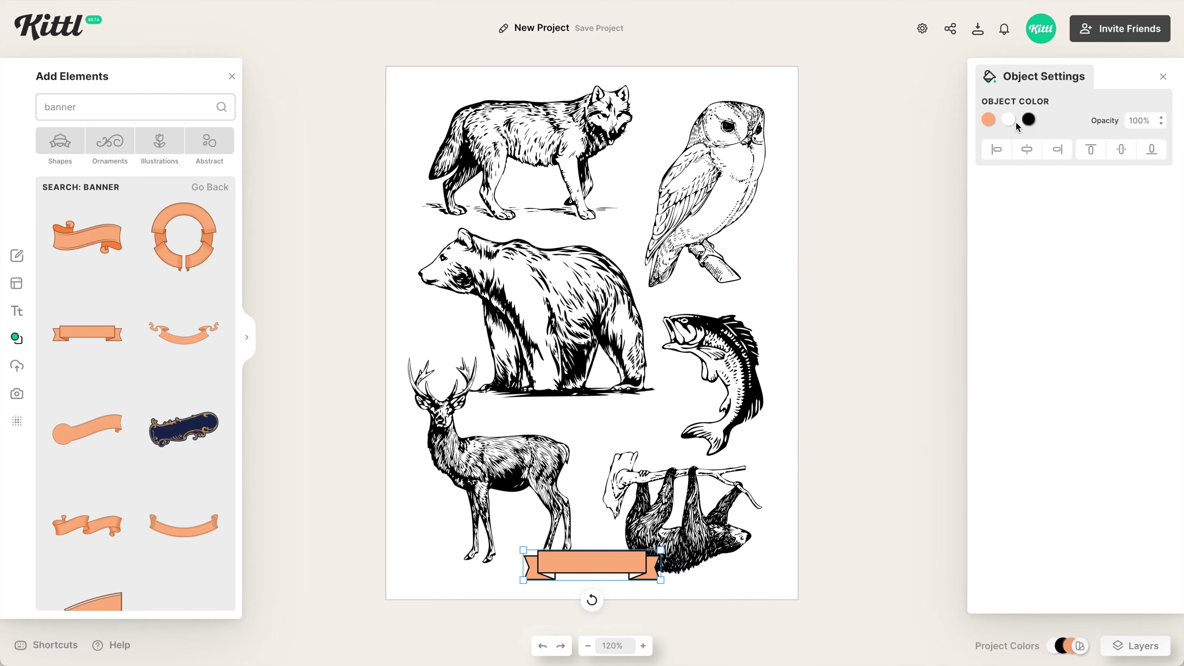
click(989, 121)
click(798, 374)
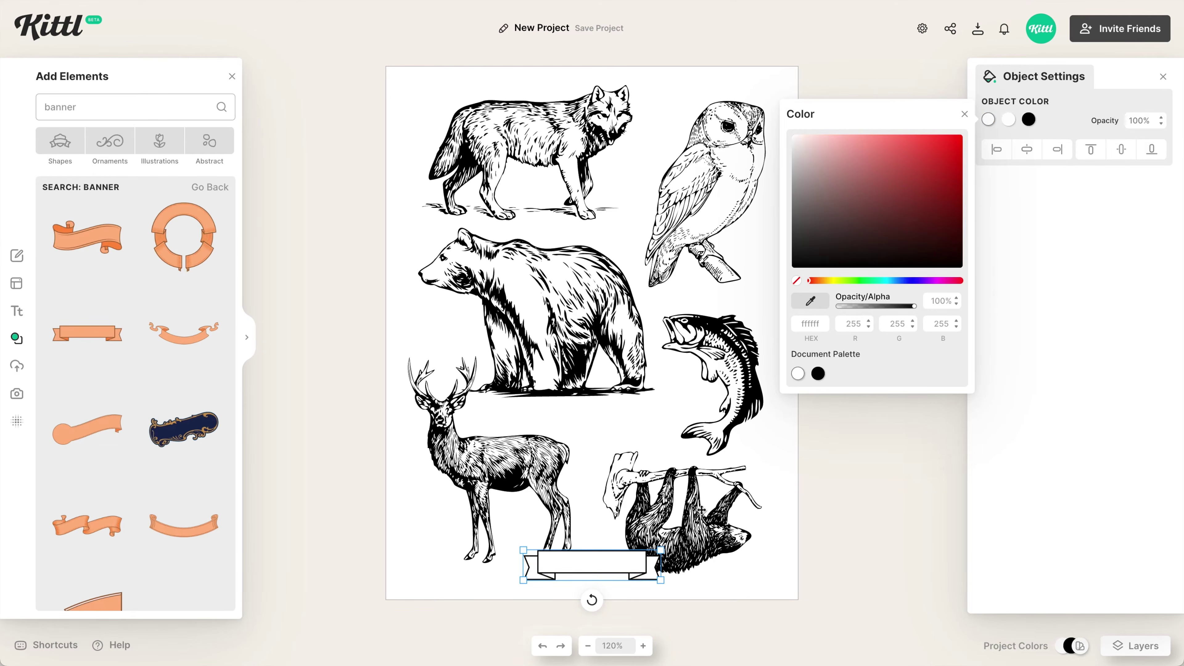
drag(702, 509, 701, 508)
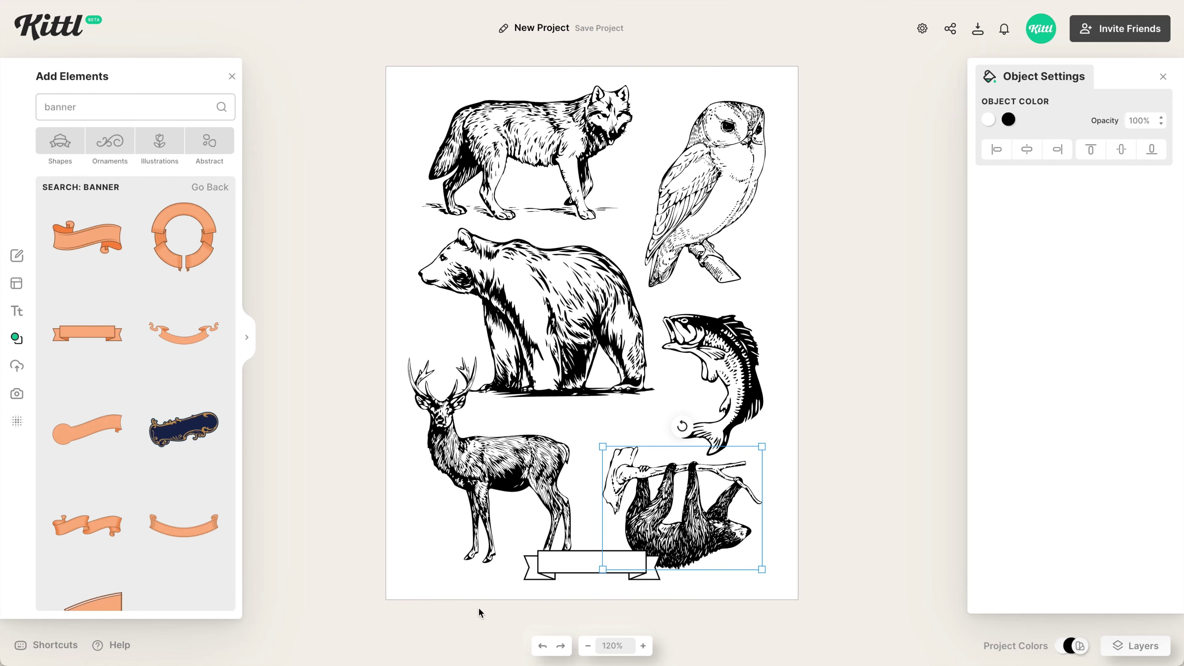
click(470, 580)
Step: Add a text object reading "WILD ANIMALS" and widen its box so the text fits on one line
key(t)
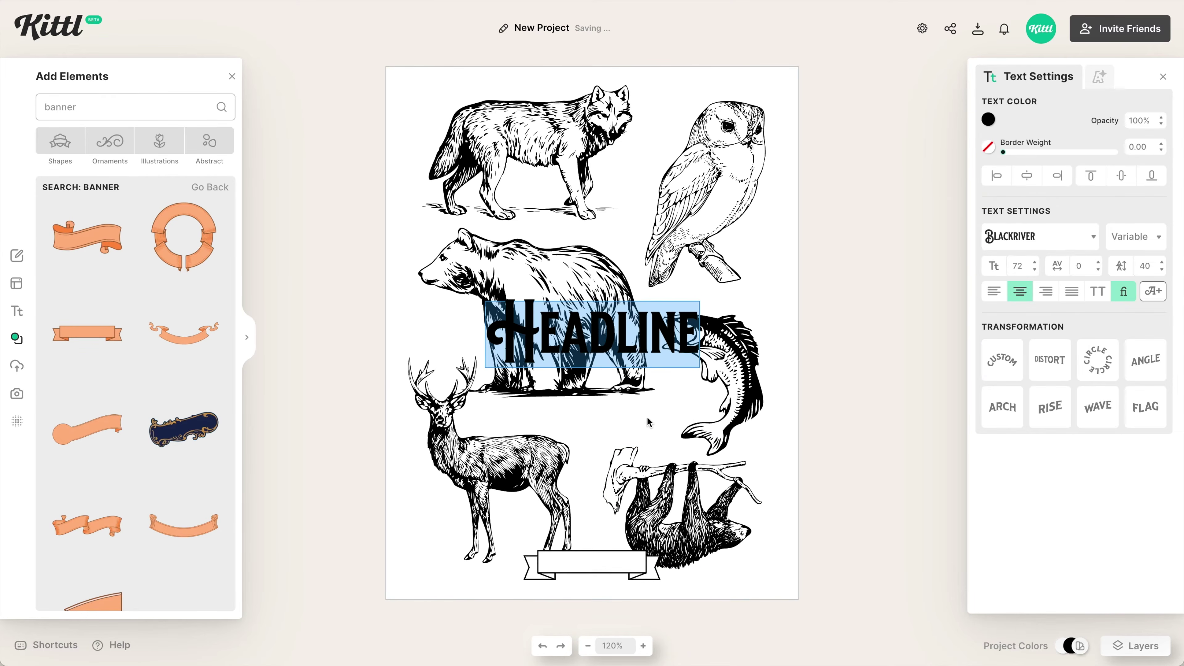
key(BackSpace)
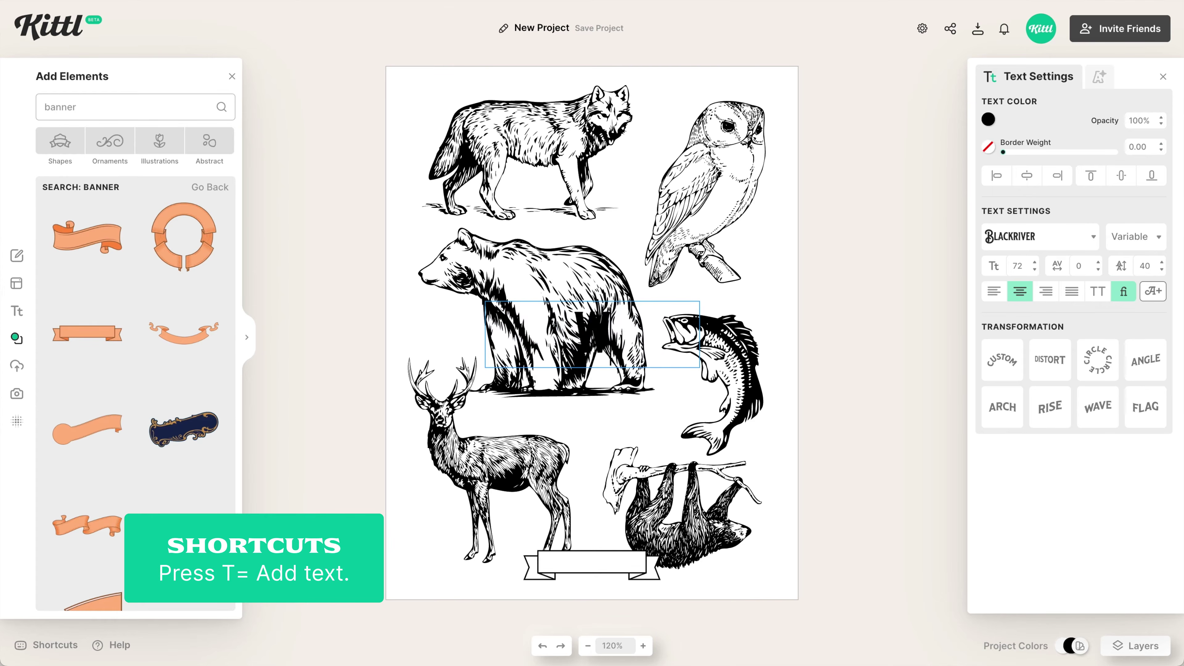
text(WILD ANIMALS)
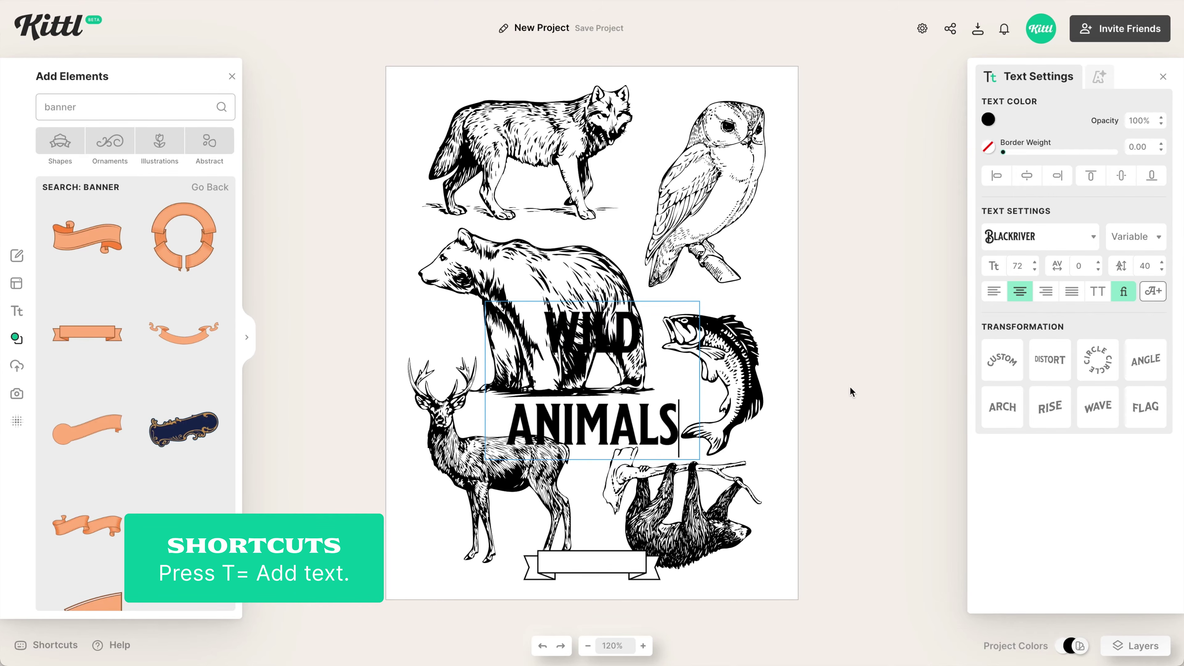
key(Escape)
drag(700, 363, 742, 363)
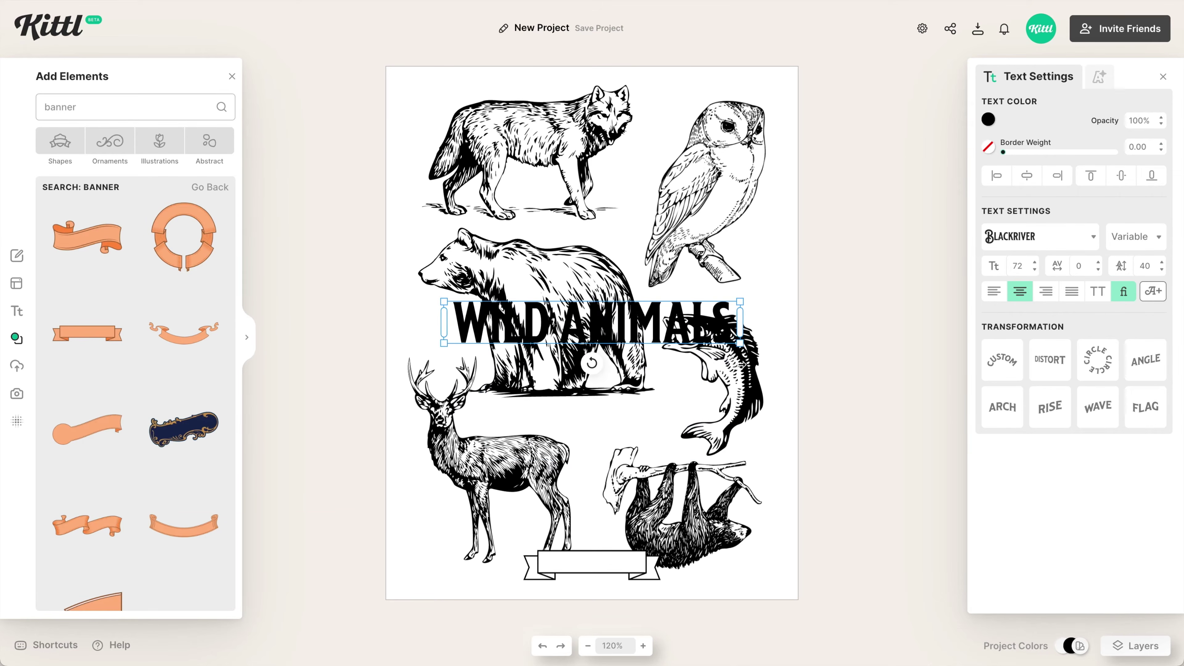
Step: Scale the "WILD ANIMALS" text down to size 22 and centre it inside the ribbon banner
drag(742, 301, 527, 339)
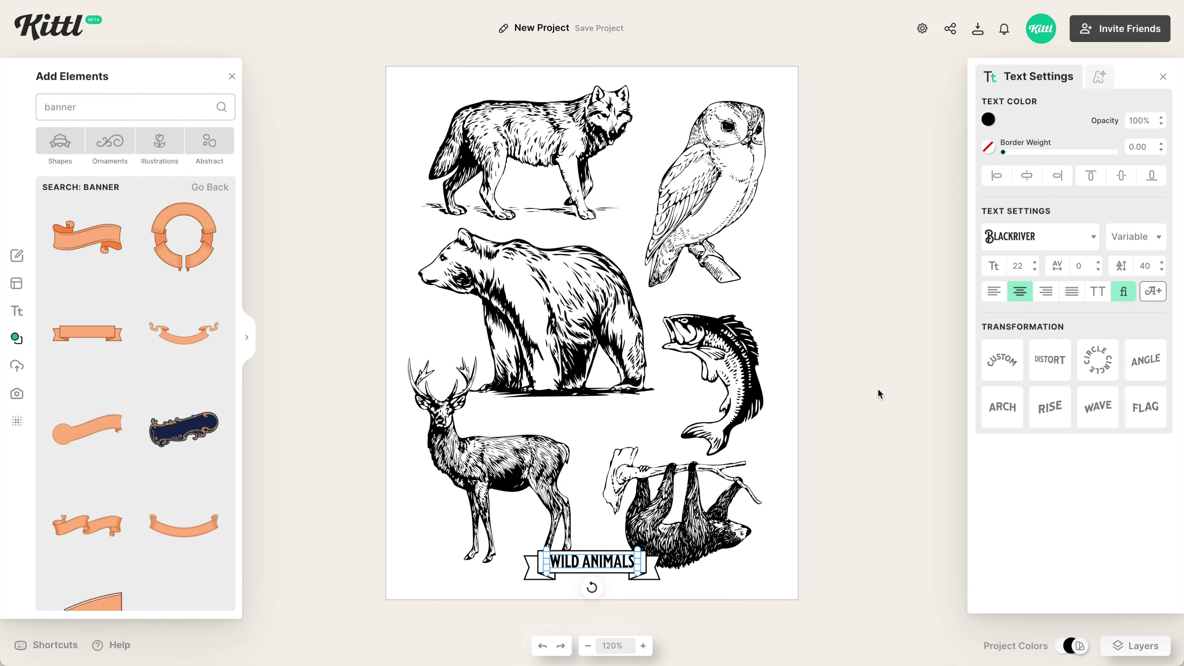
click(836, 466)
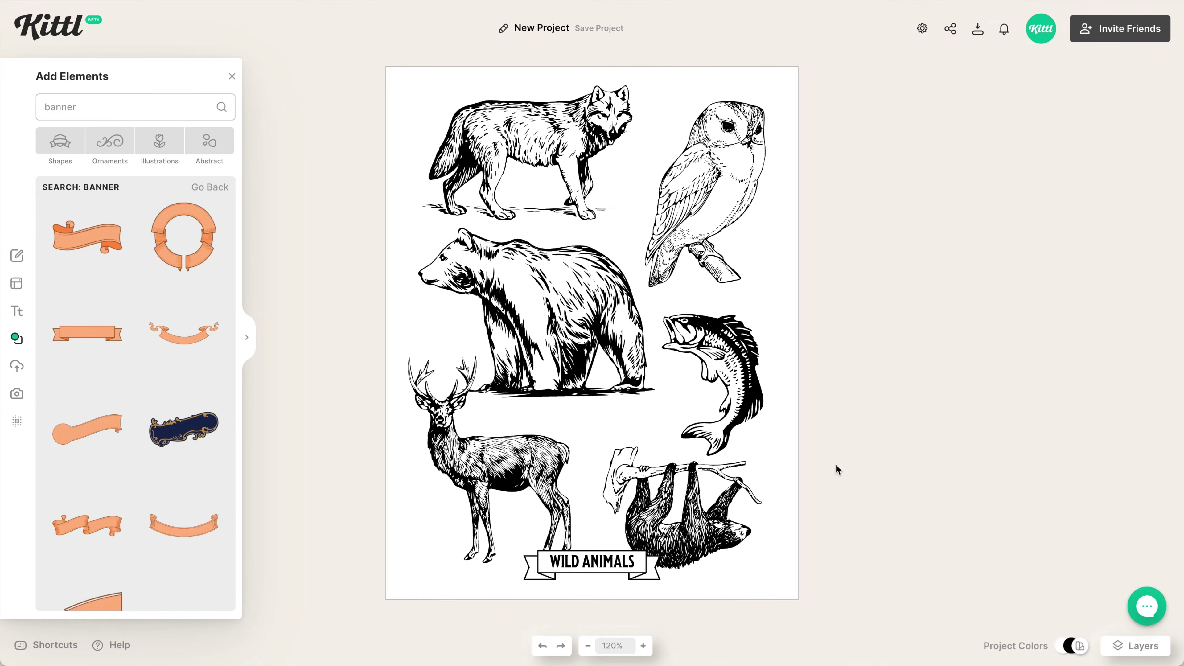
click(836, 465)
Step: Duplicate the finished wild animals project from the project list
click(17, 256)
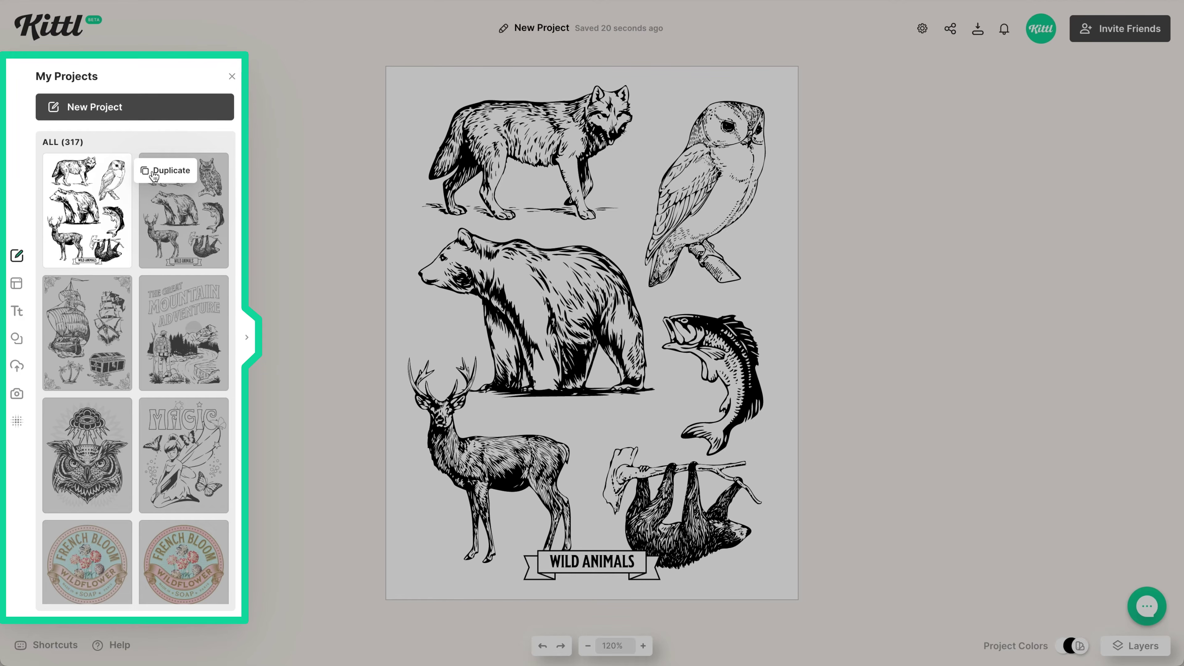
click(174, 171)
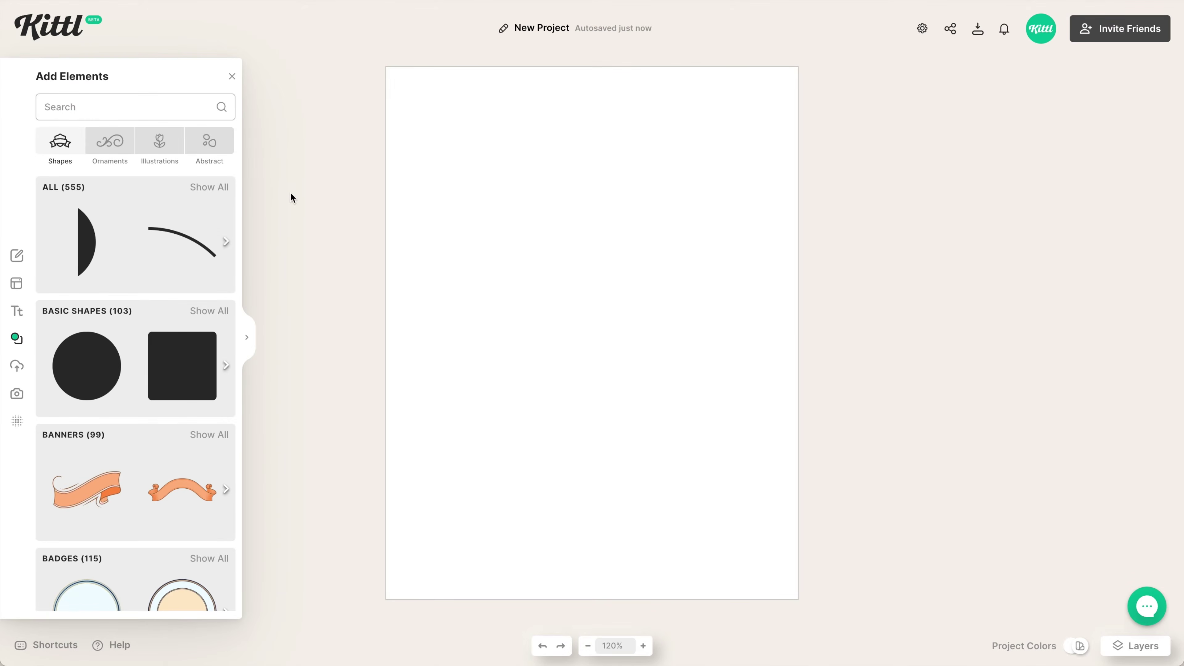
Step: Search the elements for "pirate", add the ship with the skull flag, enlarge it and place it in the artboard's upper-right area
text(pir)
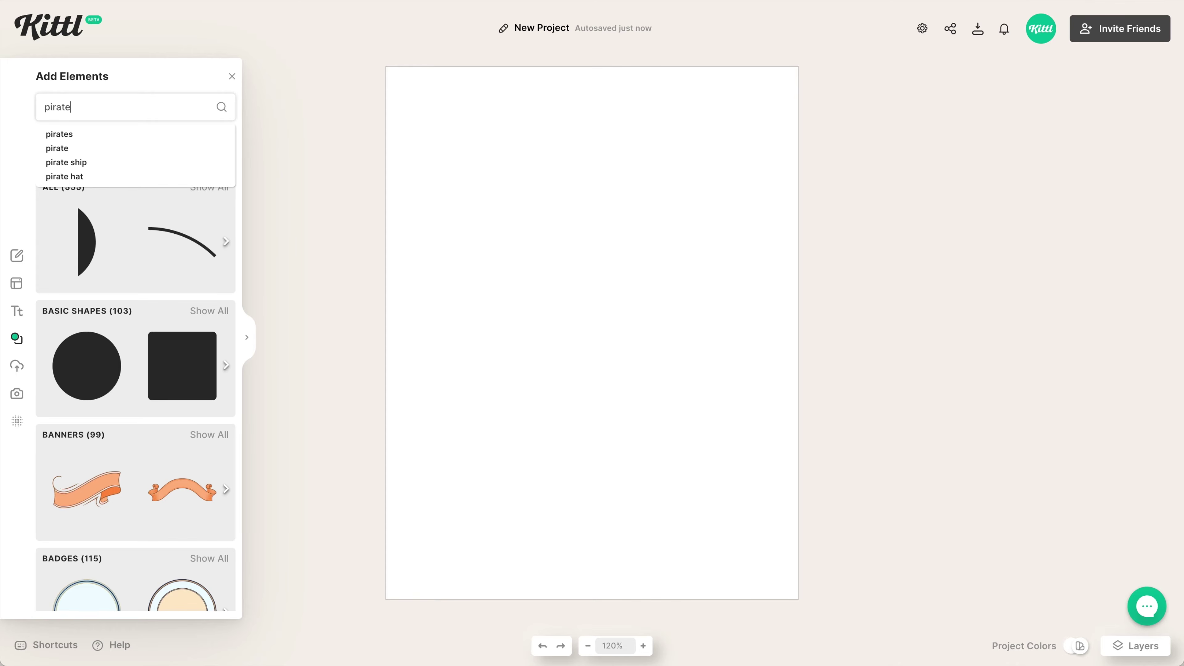
text(ate)
key(Return)
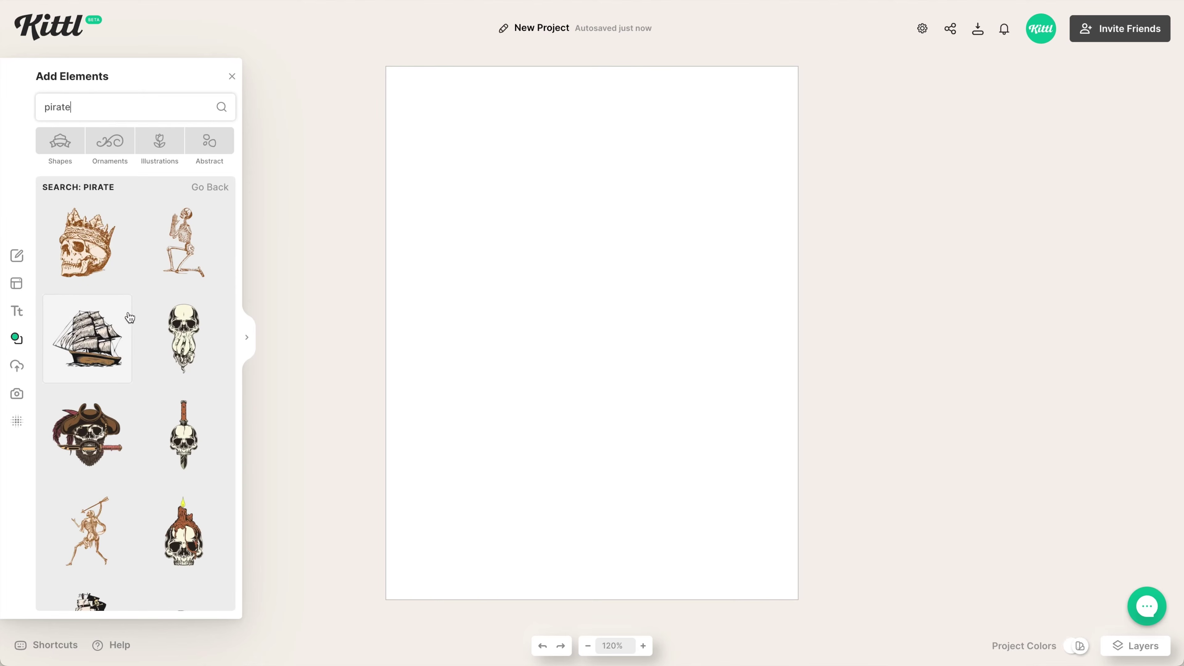
scroll(128, 374, down, 5)
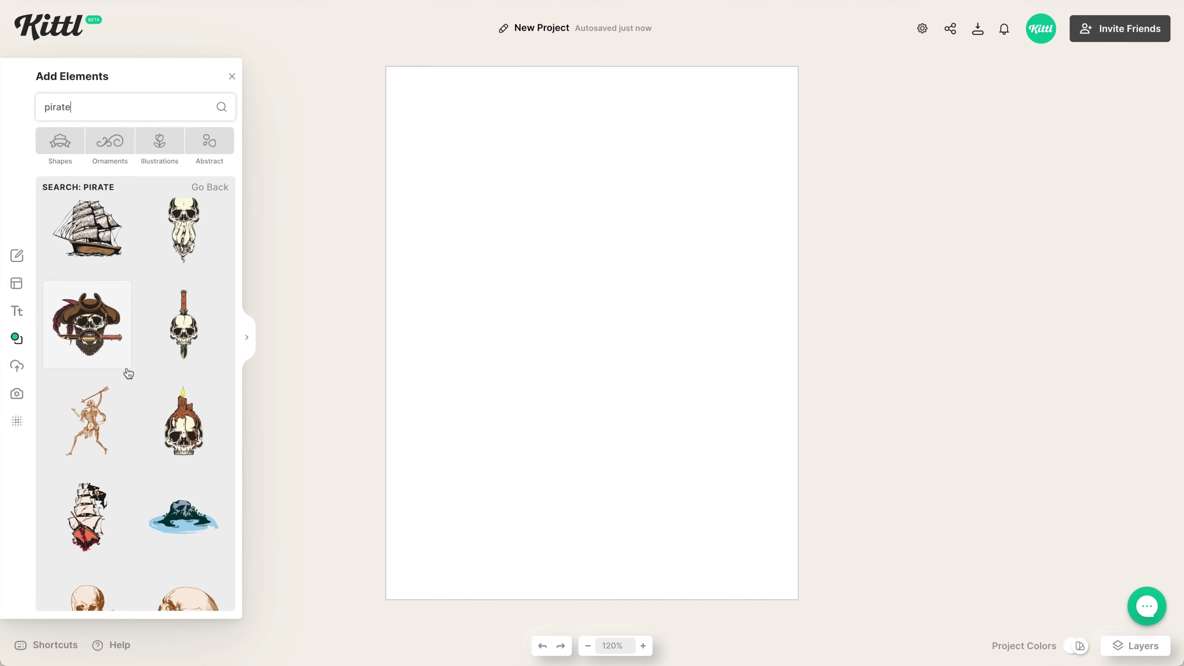
click(86, 361)
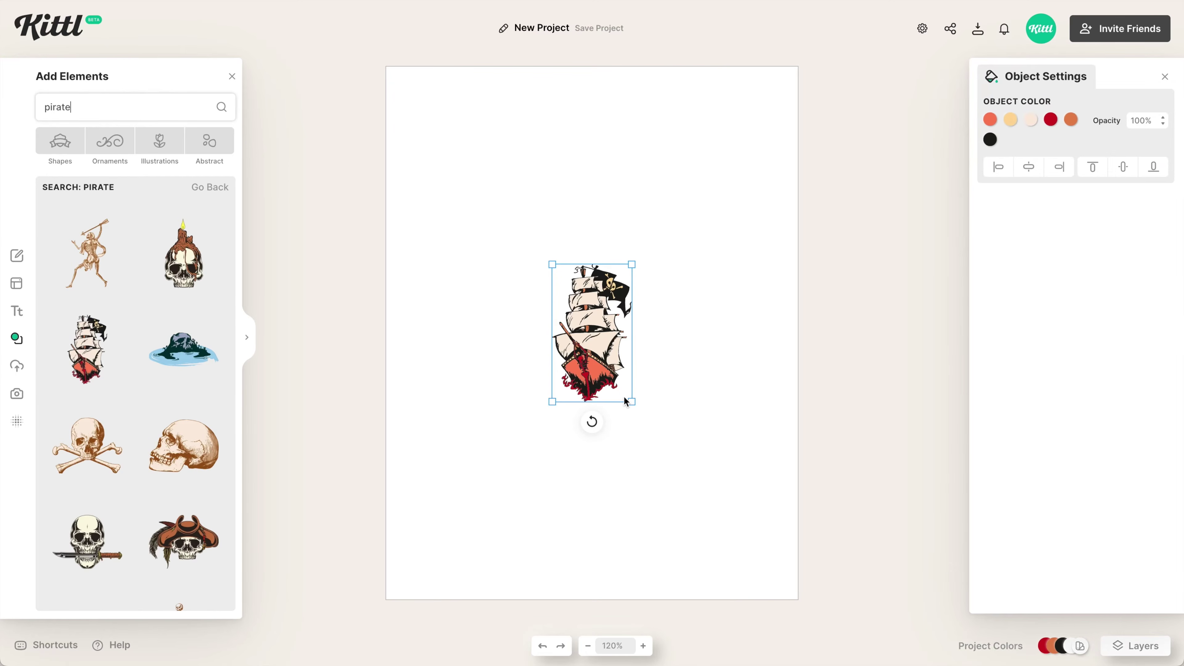
drag(632, 404, 746, 533)
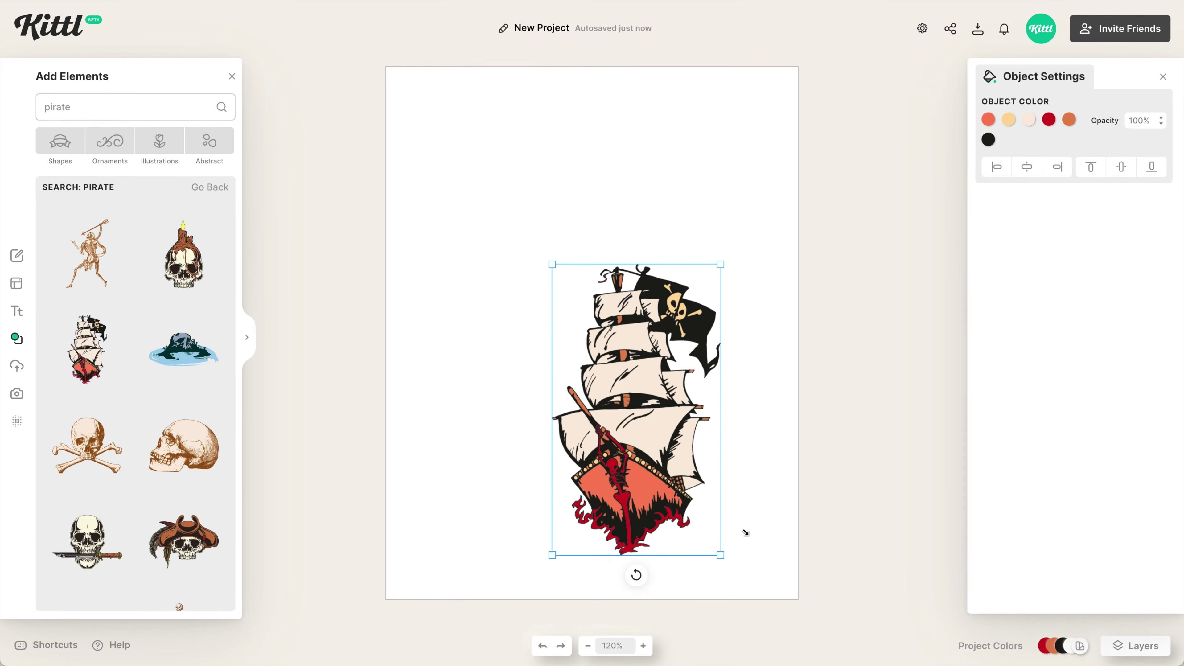
drag(664, 453, 710, 280)
Step: Add the open treasure chest with spilling coins from the pirate results, placing it below the pirate ship
scroll(178, 417, down, 7)
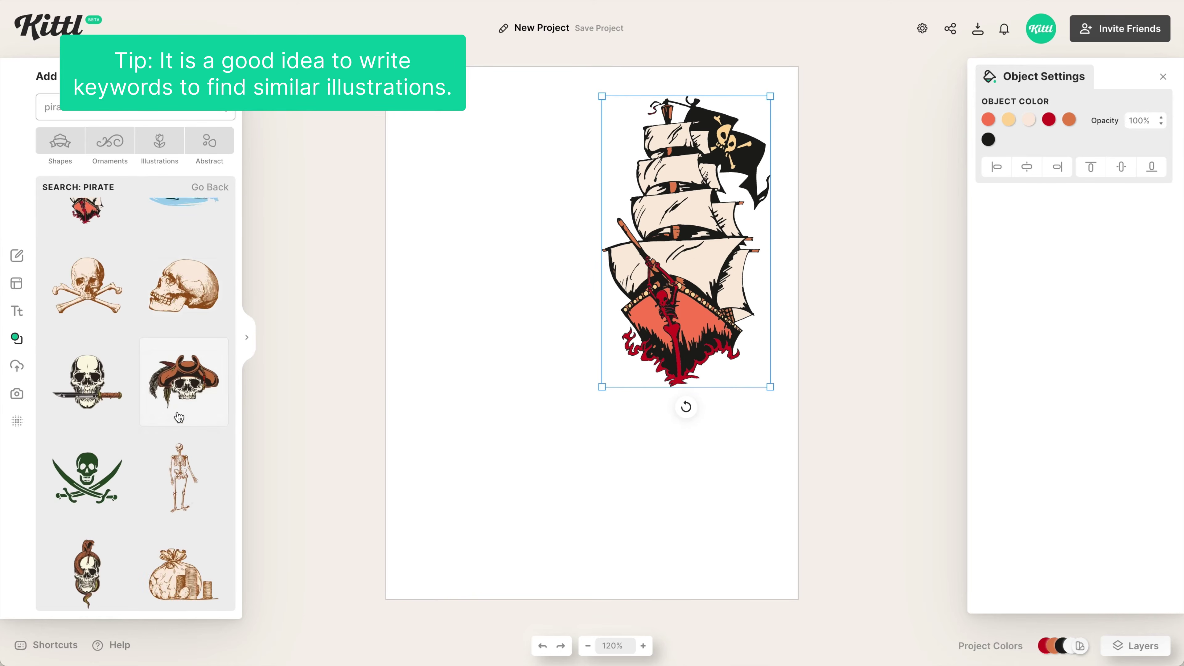
scroll(179, 416, down, 5)
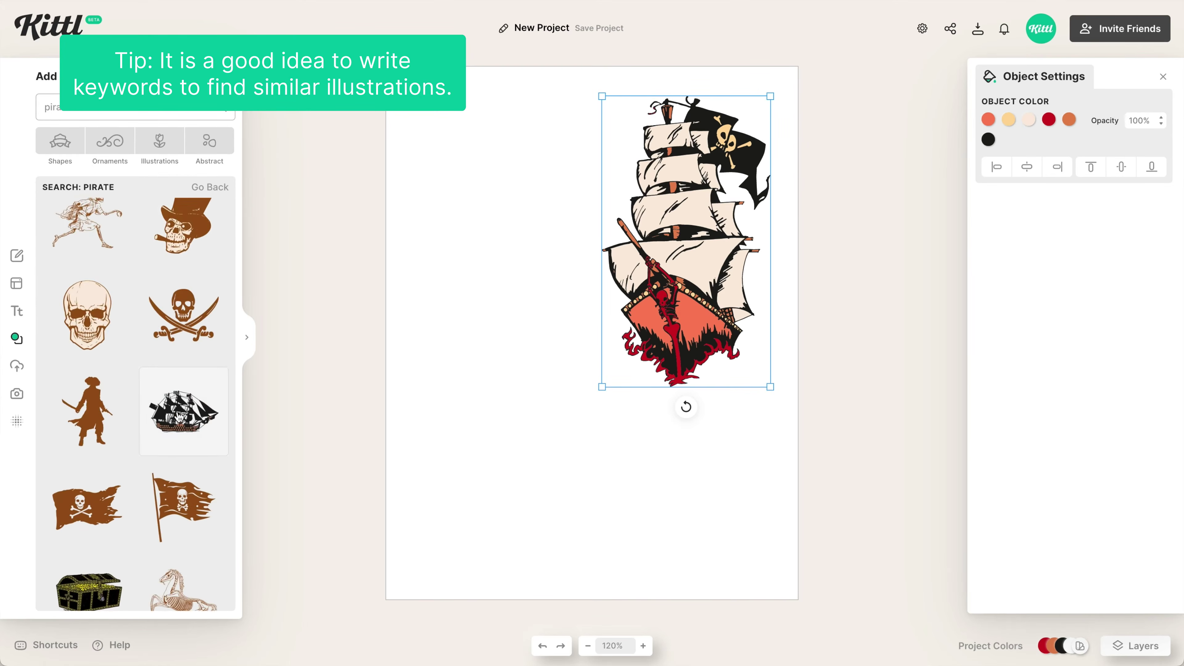
drag(88, 454, 637, 521)
scroll(135, 373, down, 5)
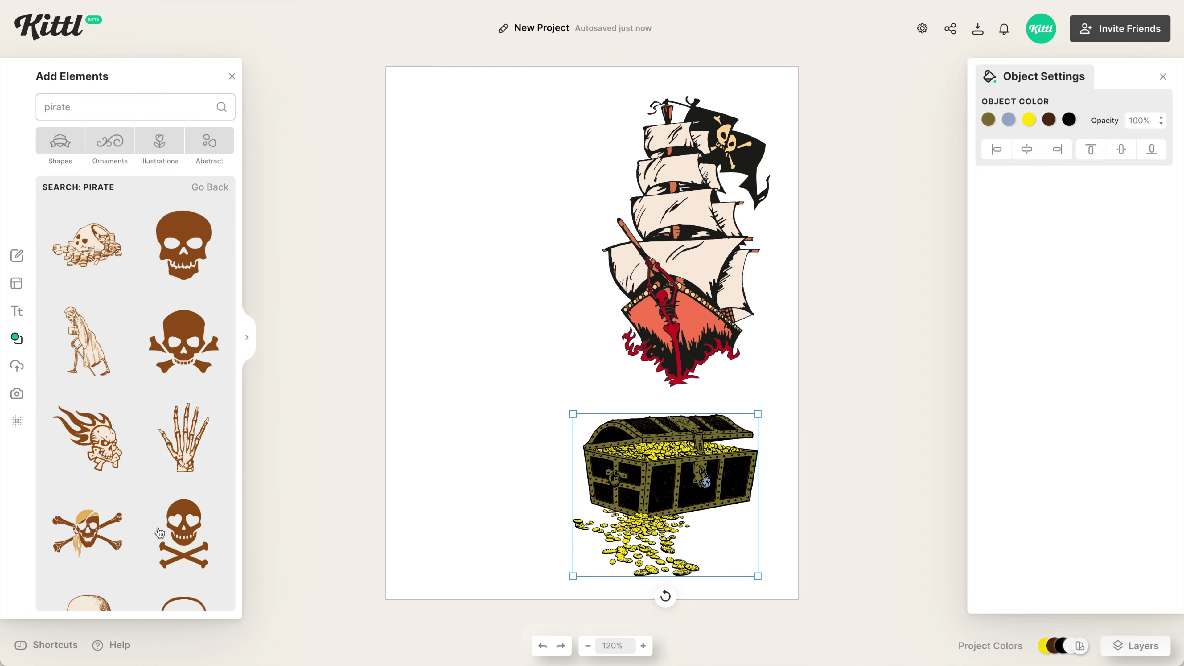
Step: Search the elements for "ship" and place the sailing ship with the red pennant large in the artboard's upper-left area
triple_click(174, 107)
text(ship)
key(Return)
drag(199, 364, 499, 235)
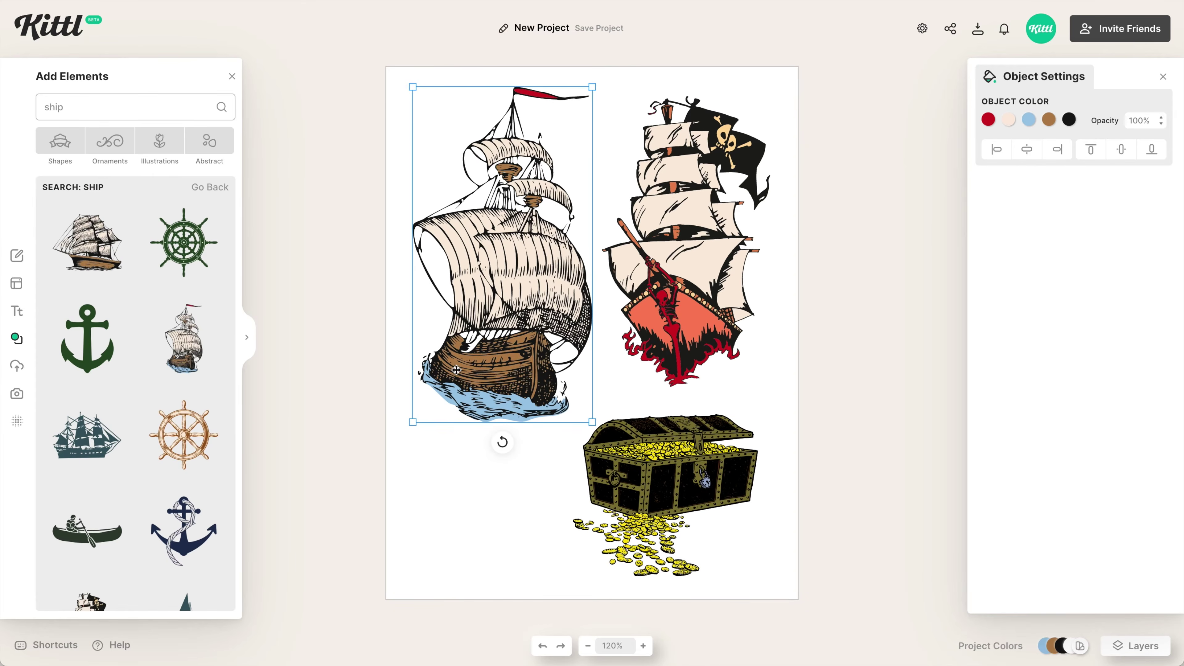
Step: Search the elements for "island" and place the three palm trees in the artboard's lower-left area
triple_click(174, 107)
text(island)
key(Return)
click(87, 242)
drag(593, 333, 486, 502)
Step: Select all four illustrations and recolor their coral, light yellow, cream, red, grey-blue and green areas white from the document palette
key(super+a)
click(988, 119)
click(797, 373)
click(1009, 120)
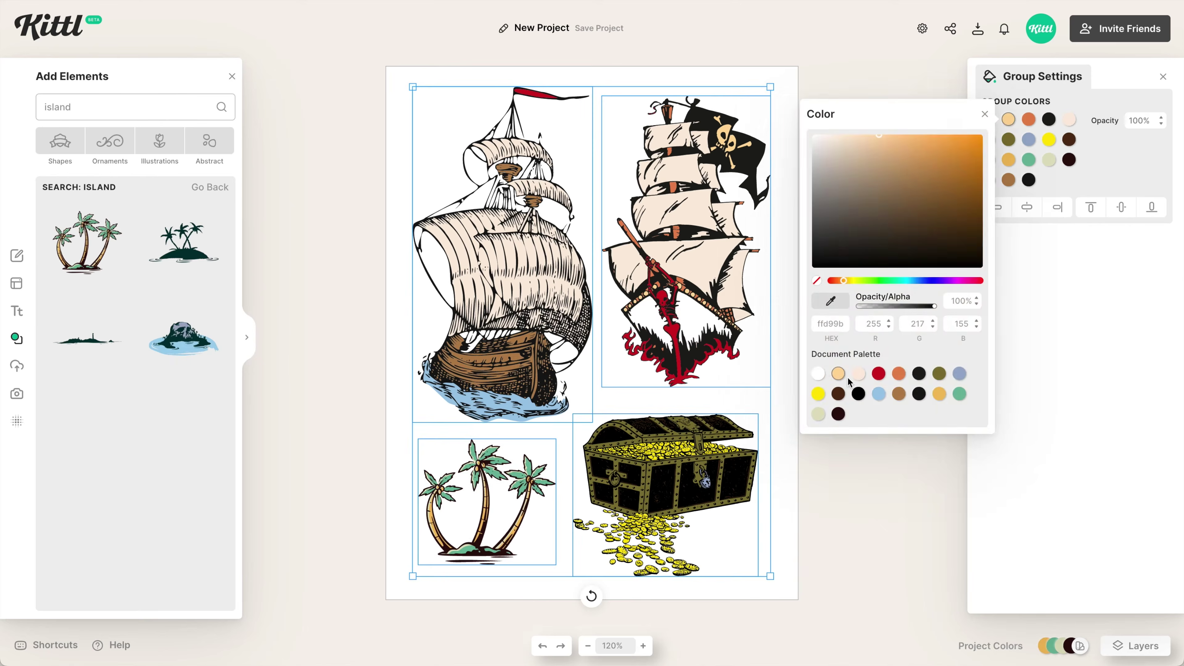
click(818, 373)
click(1049, 119)
click(858, 373)
click(1049, 119)
click(858, 373)
click(1070, 119)
click(878, 373)
click(1049, 139)
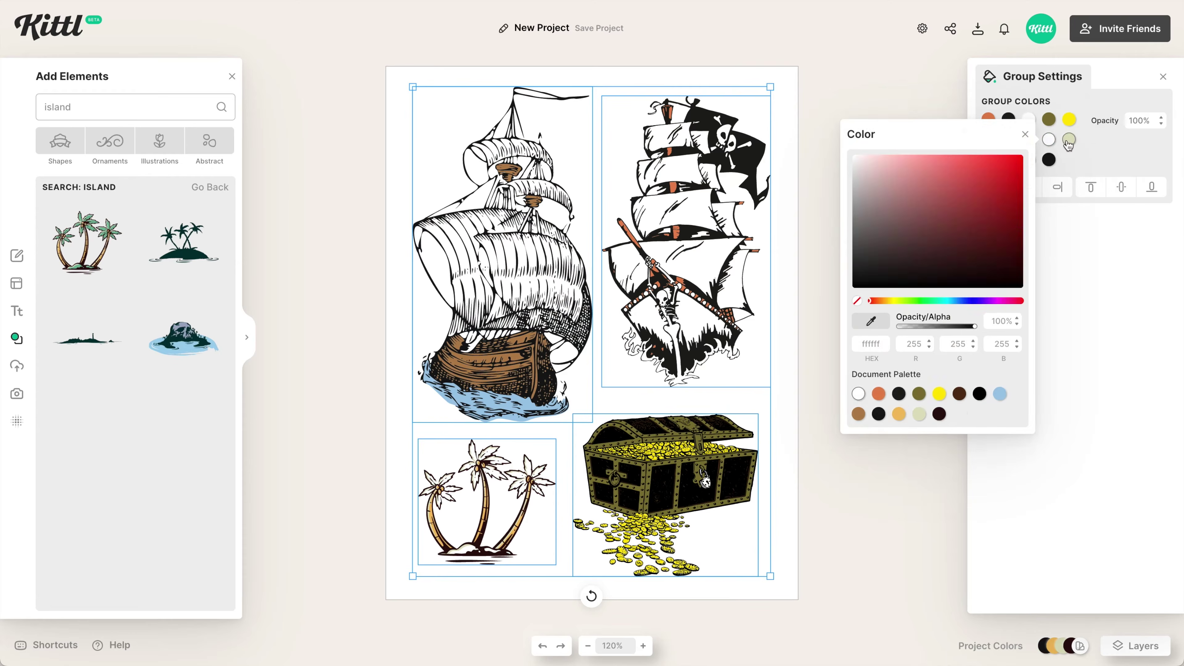
click(859, 393)
Step: Recolor the treasure chest's olive and yellow areas in the selected group white
click(1070, 120)
click(878, 373)
click(1049, 119)
click(859, 373)
click(1049, 119)
click(858, 373)
Step: Recolor the group's remaining blue, brown, ochre and orange areas white and the palm trees' dark maroon outlines black
click(1030, 120)
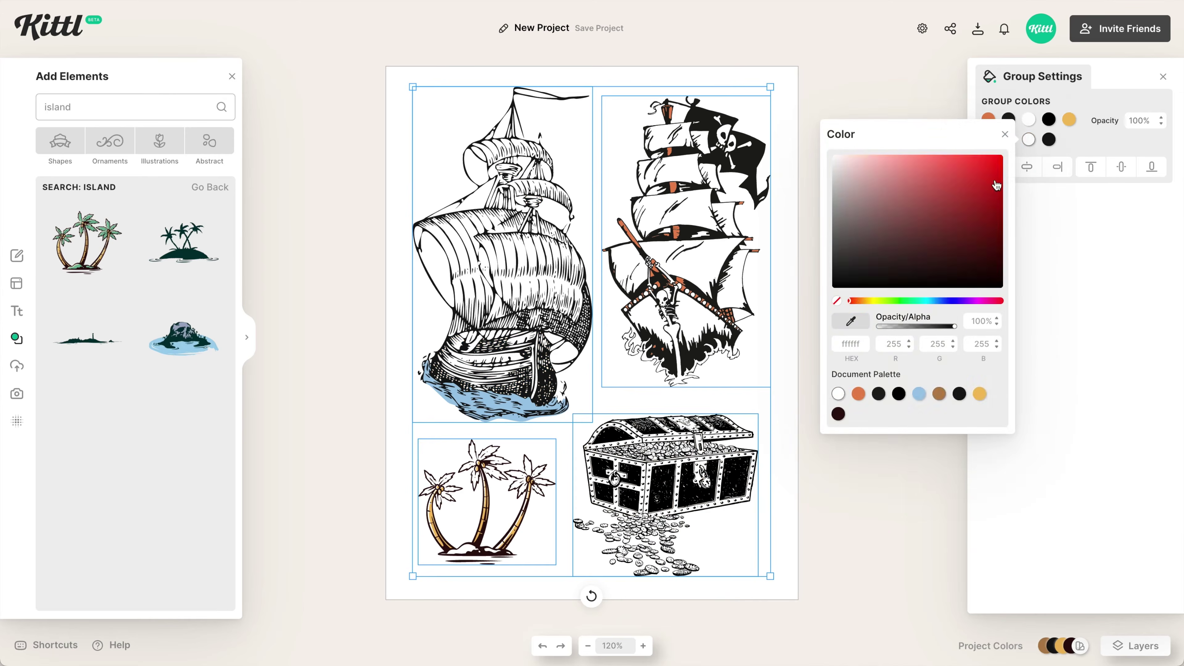
click(905, 393)
click(1003, 121)
click(838, 373)
click(989, 120)
click(797, 373)
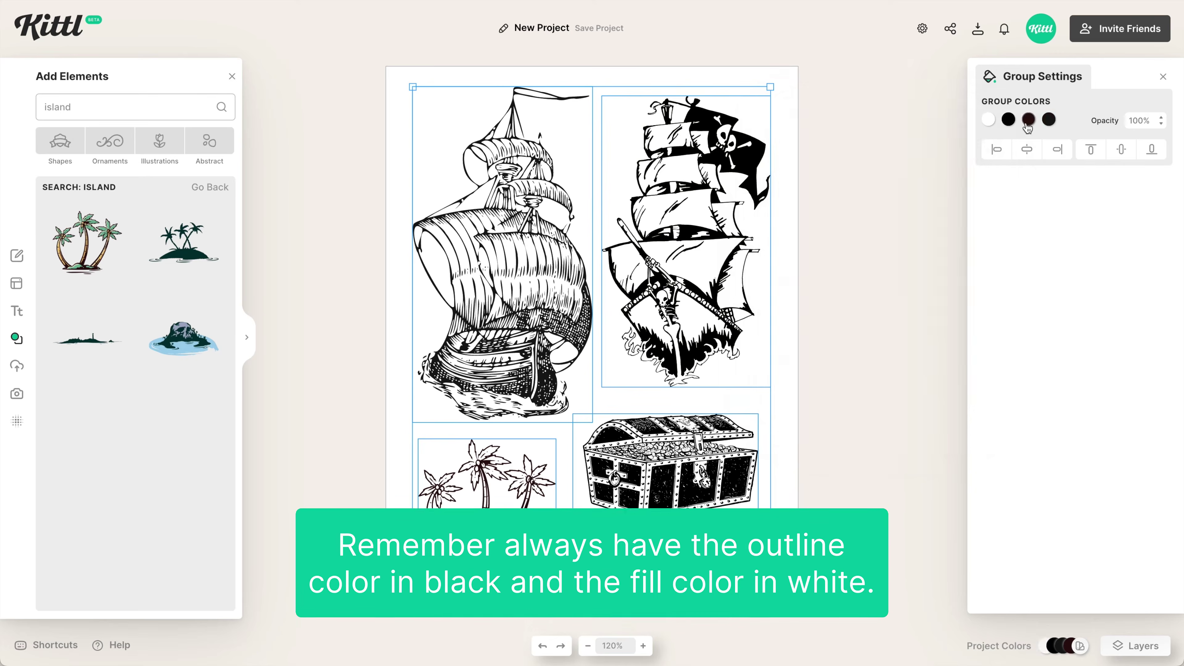
click(1030, 119)
key(Escape)
Step: Add a floral scroll corner ornament from the Corners collection, rotate it 90 degrees, shrink it and place it in the artboard's upper-left corner
click(110, 142)
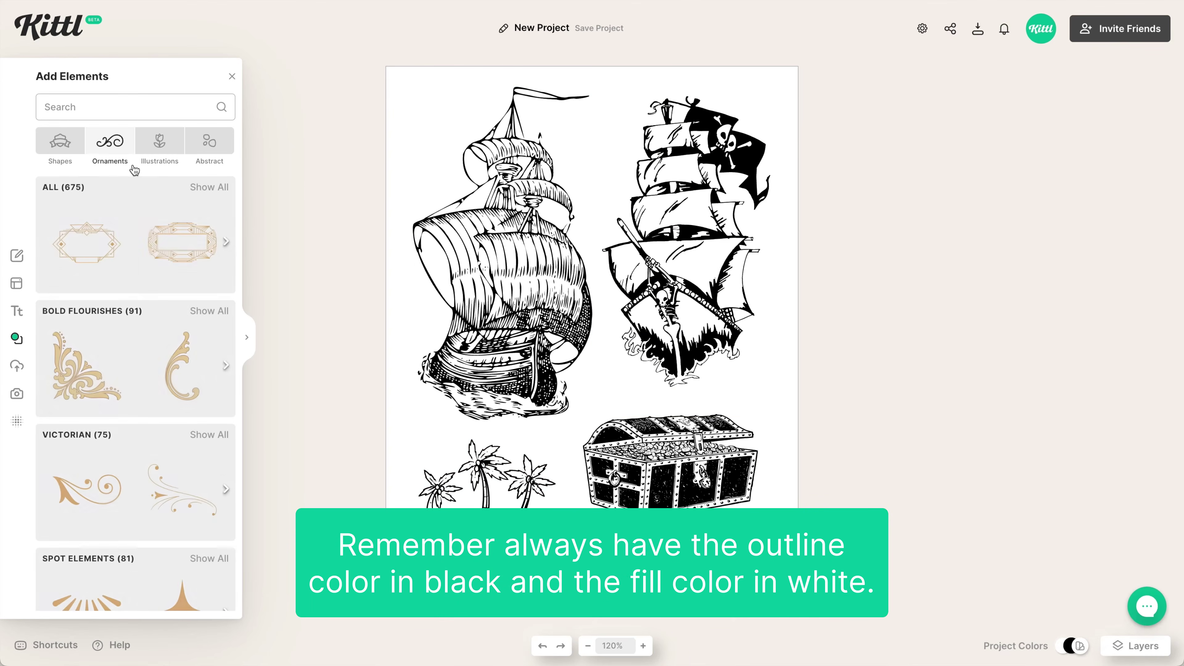
scroll(162, 254, down, 5)
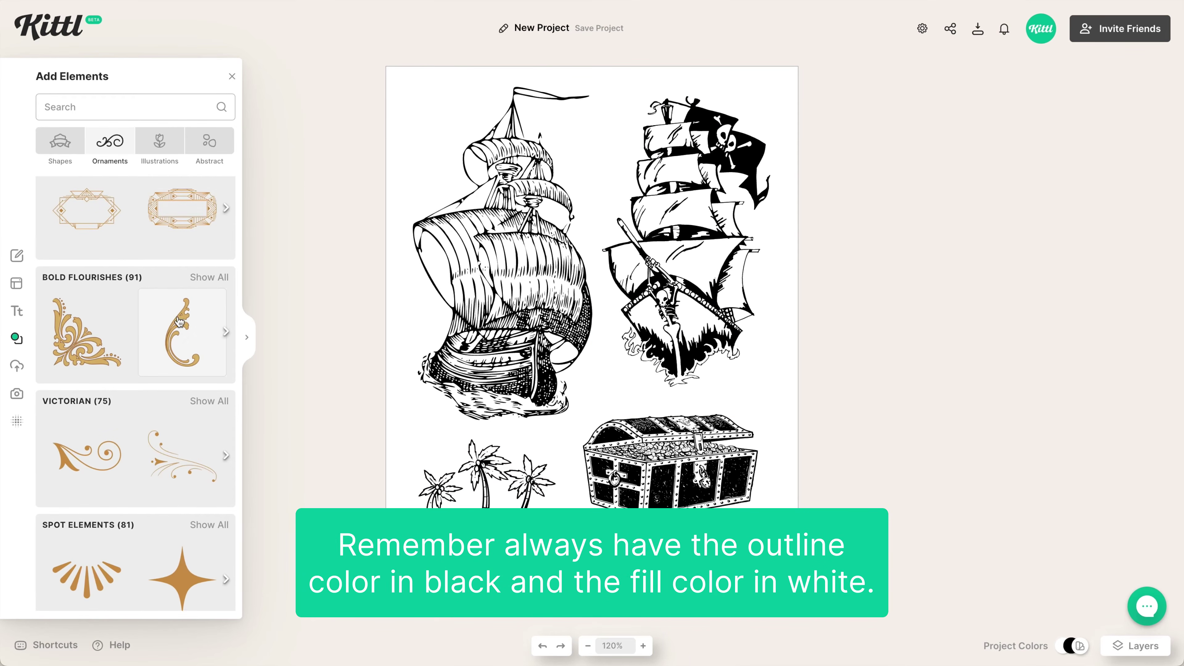
scroll(179, 322, down, 10)
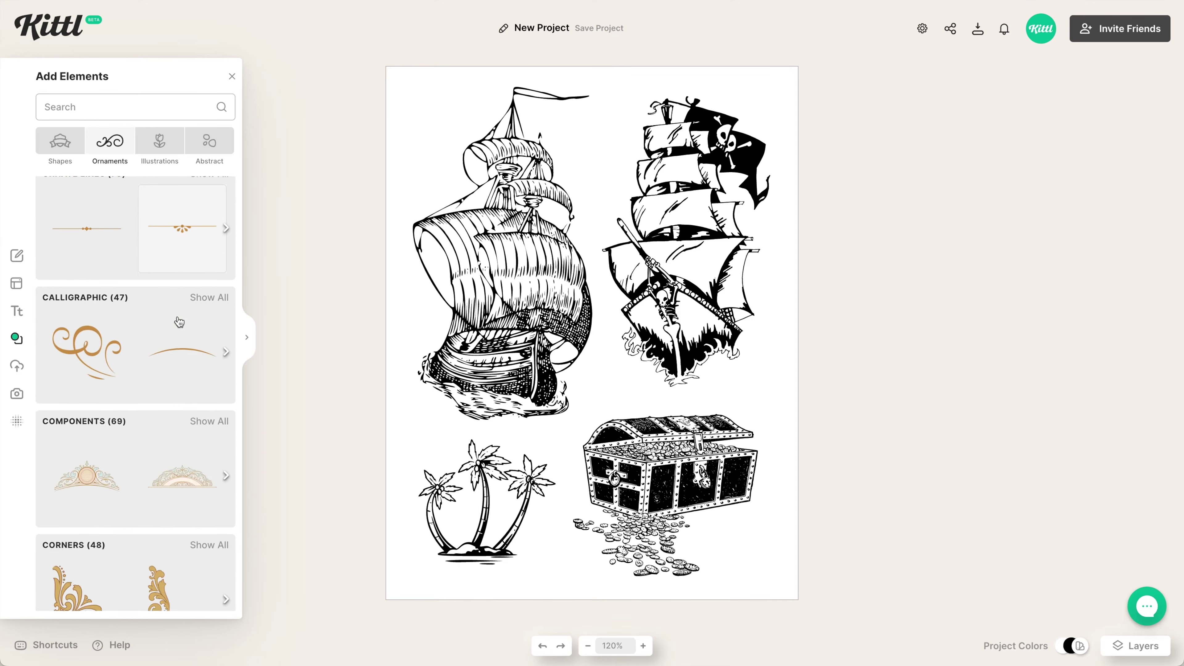
scroll(180, 322, down, 6)
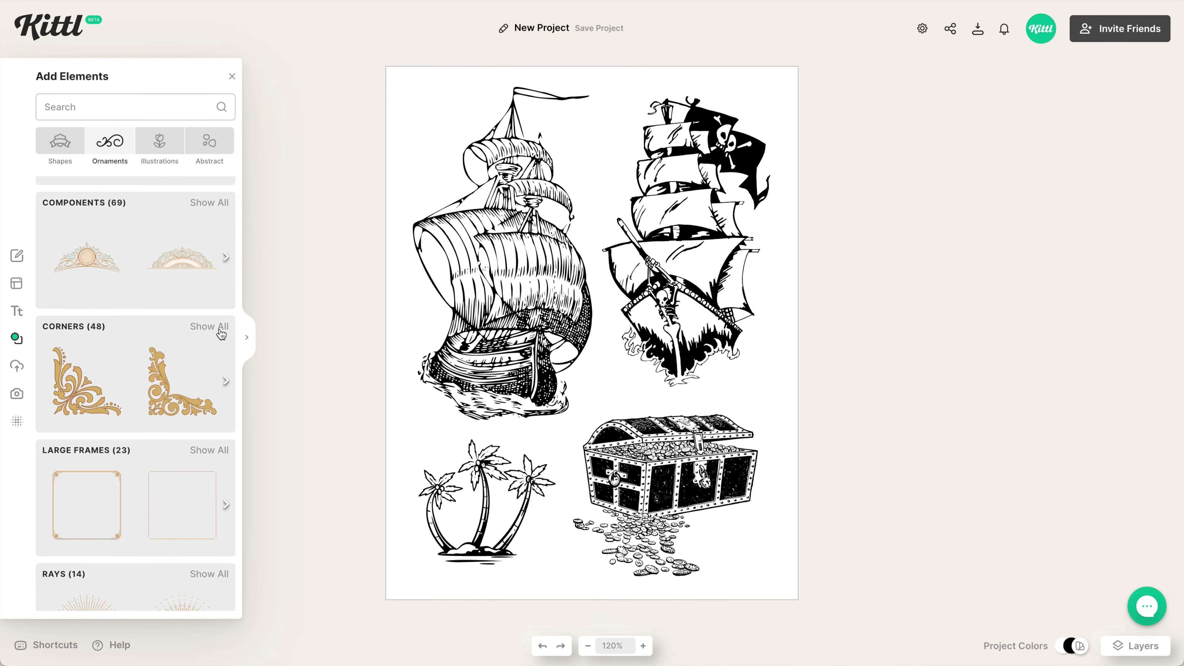
click(220, 330)
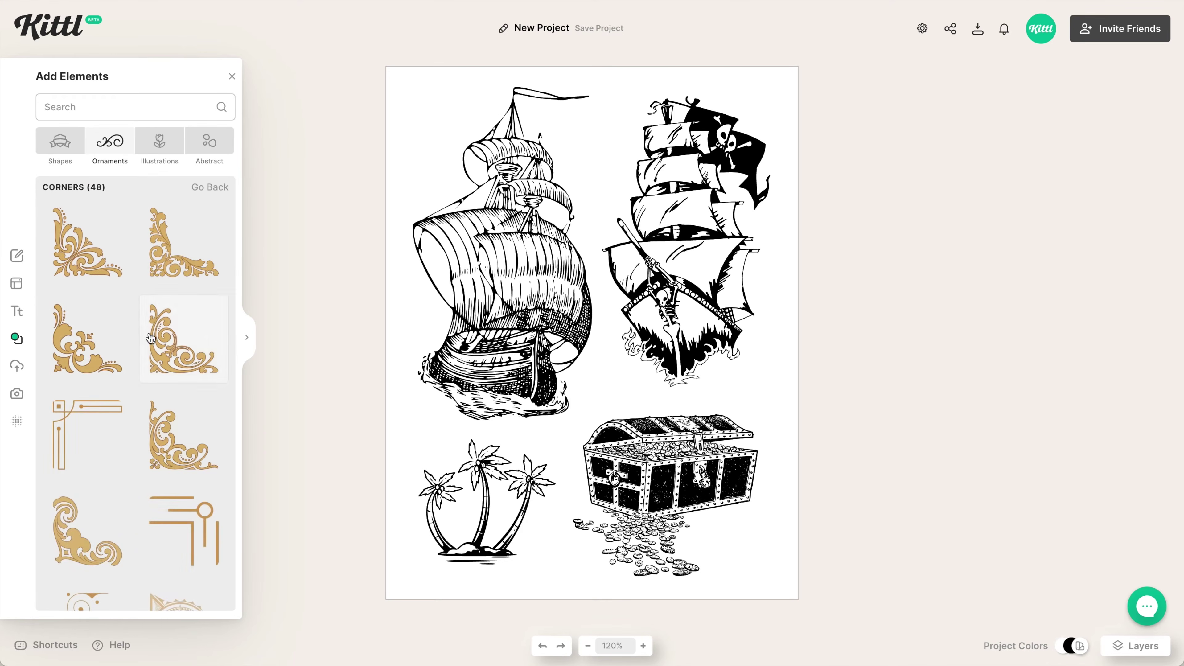
click(83, 358)
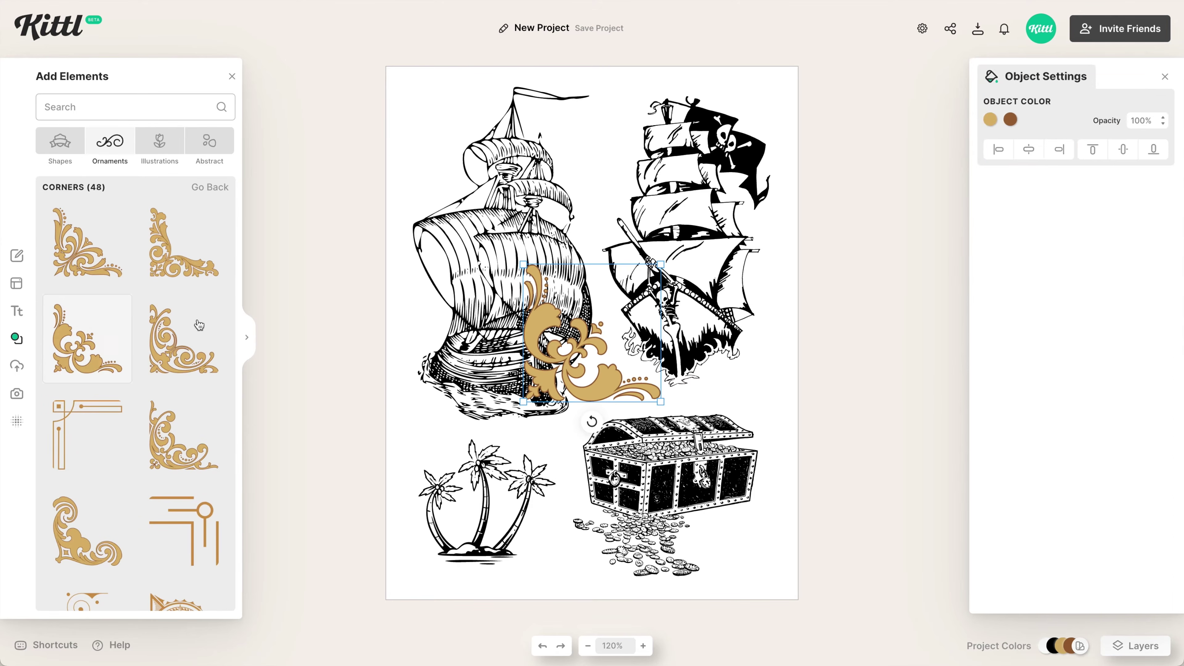
drag(591, 421, 503, 332)
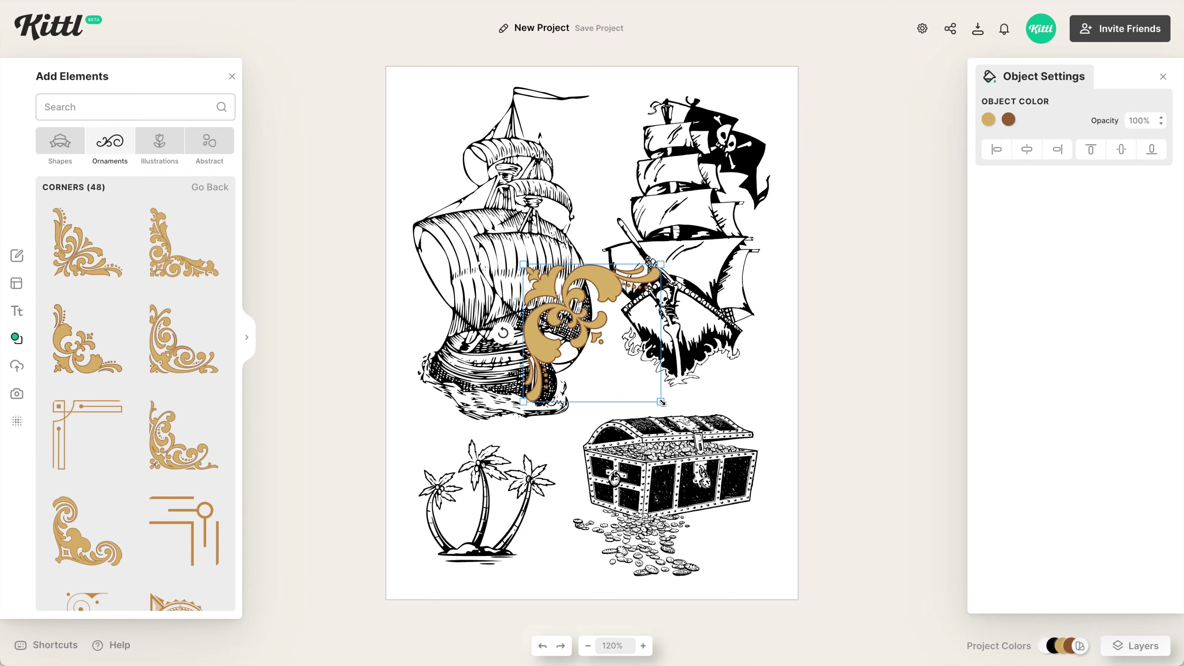
drag(662, 402, 610, 354)
drag(578, 278, 456, 101)
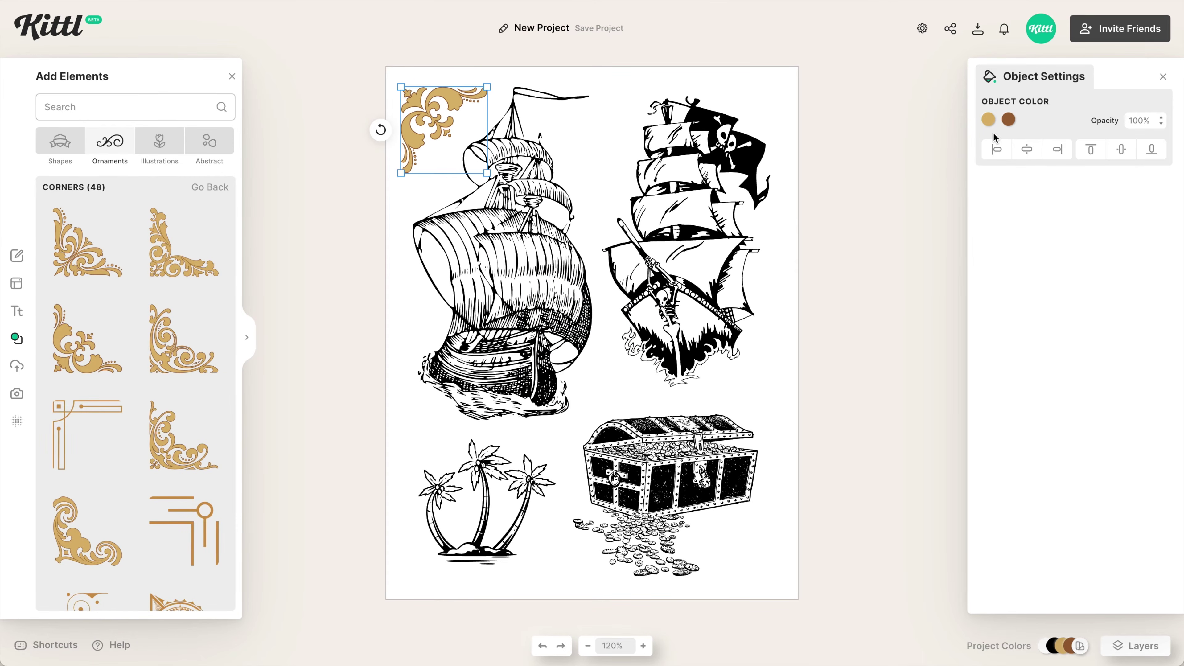
Step: Recolor the corner ornament with a white fill and black outline, and nudge it up slightly
click(987, 121)
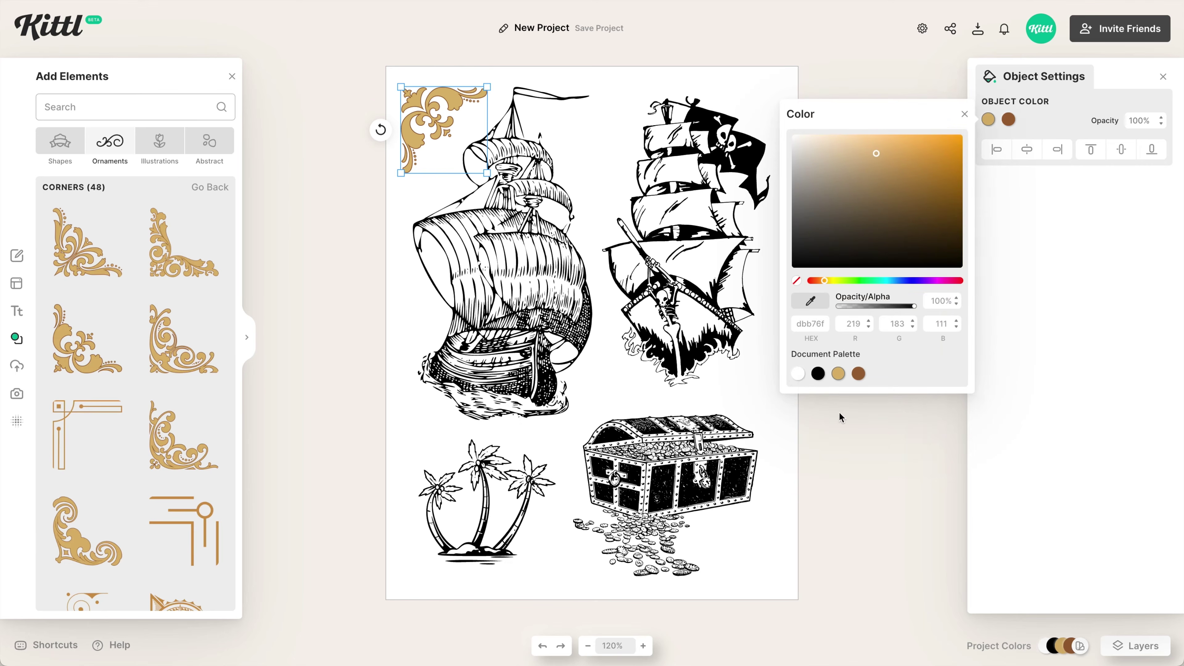
click(798, 374)
click(1008, 119)
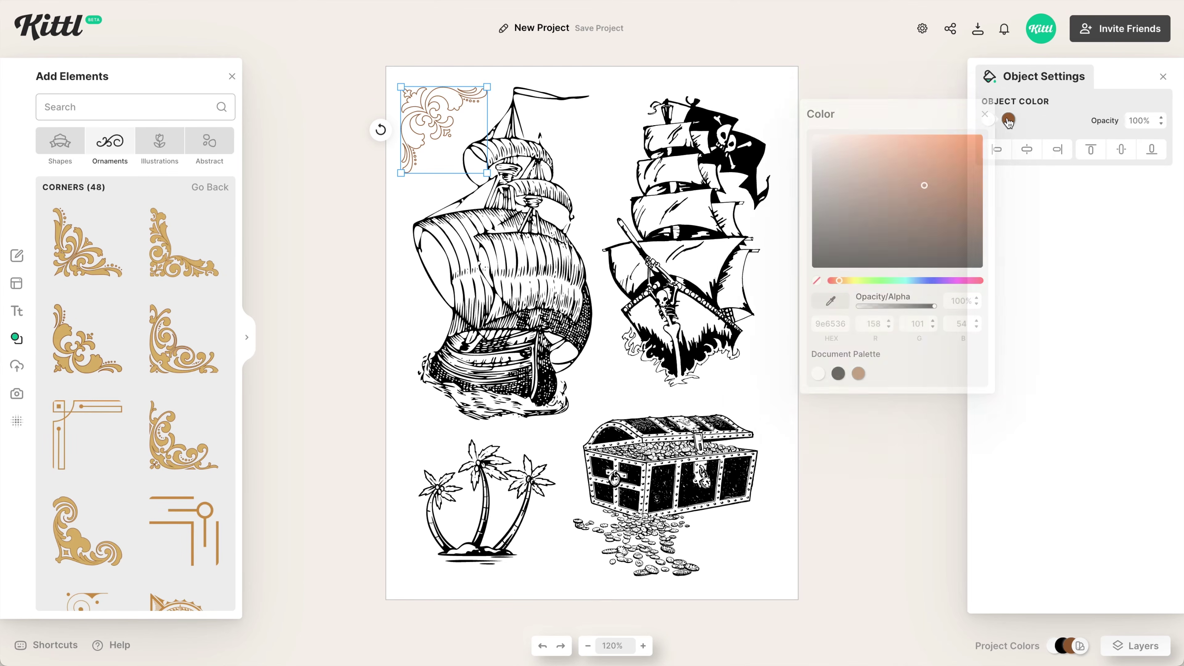
click(838, 374)
drag(457, 121, 456, 116)
Step: Duplicate the ornament into the upper-right corner, flip it horizontally, and shrink the pirate ship to clear it
drag(457, 116, 759, 121)
right_click(764, 110)
click(807, 200)
drag(718, 205, 708, 219)
drag(760, 109, 752, 122)
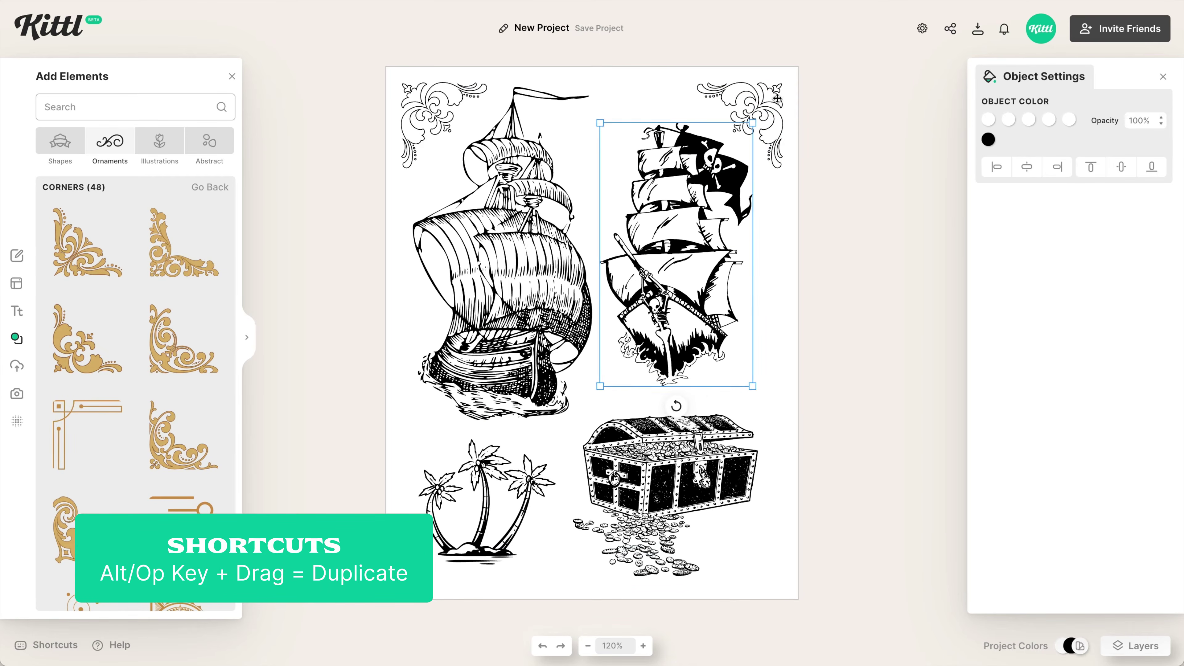
Step: Duplicate both upper corner ornaments down to the artboard's lower corners and flip the copies vertically
click(755, 100)
shift+click(436, 96)
drag(436, 97, 436, 513)
right_click(436, 513)
click(449, 568)
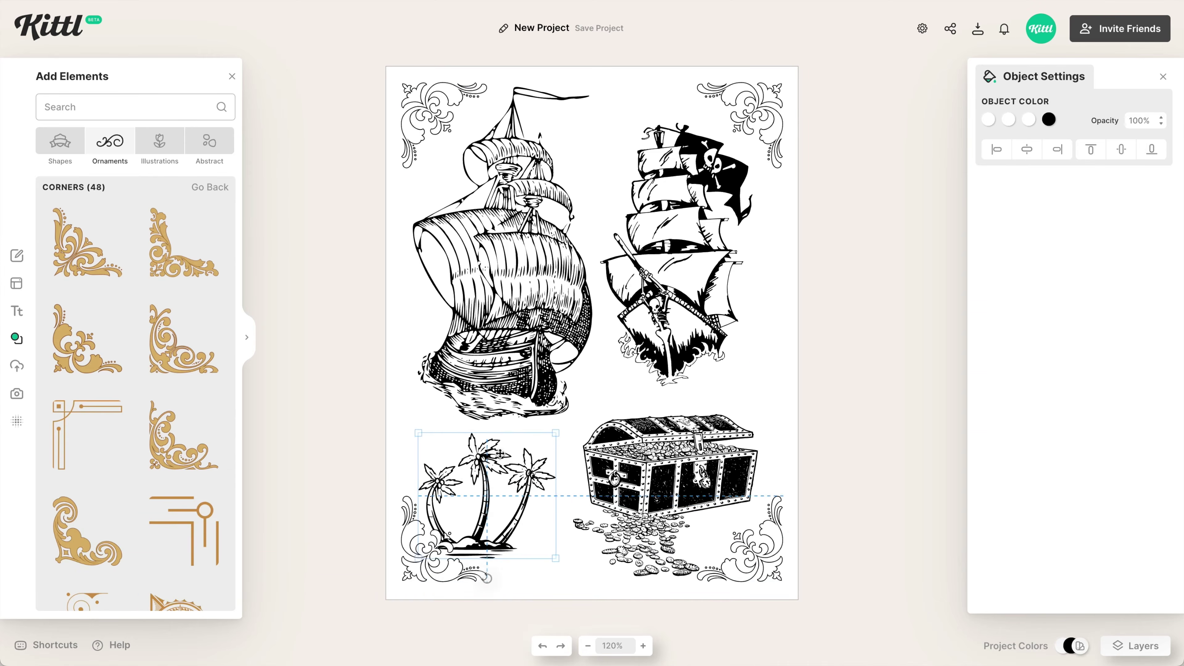
click(899, 405)
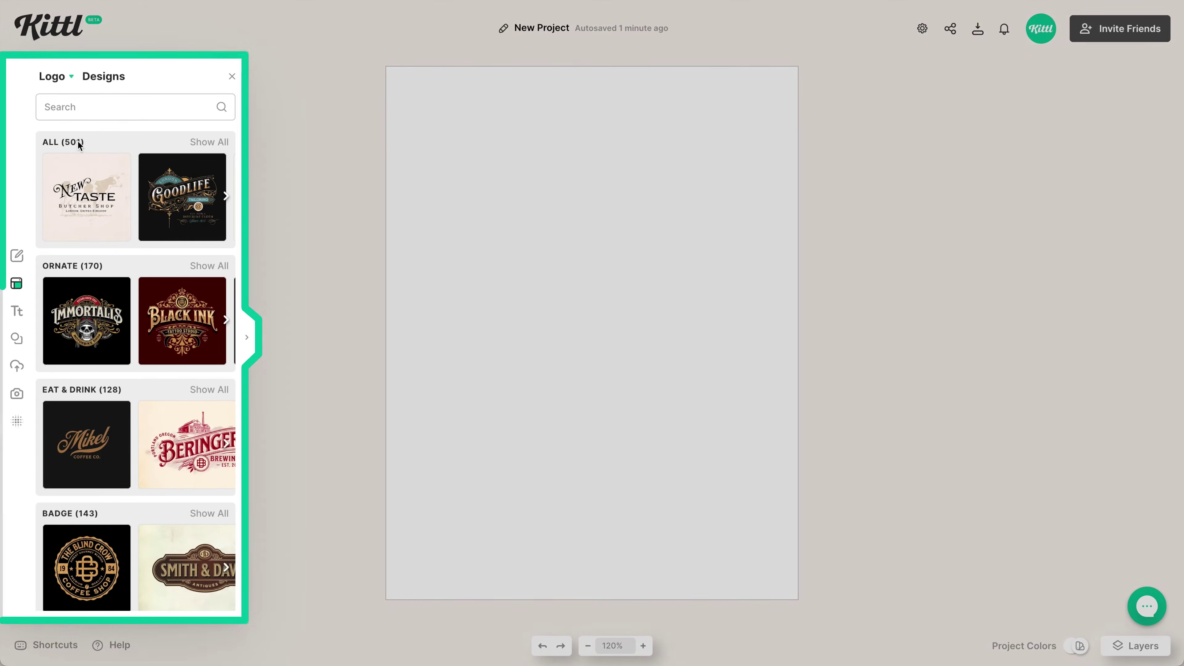
Step: Browse the T-shirt templates and open The Great Mountain Adventure design from the Outdoor category as a new project
scroll(121, 275, down, 1)
scroll(120, 280, down, 4)
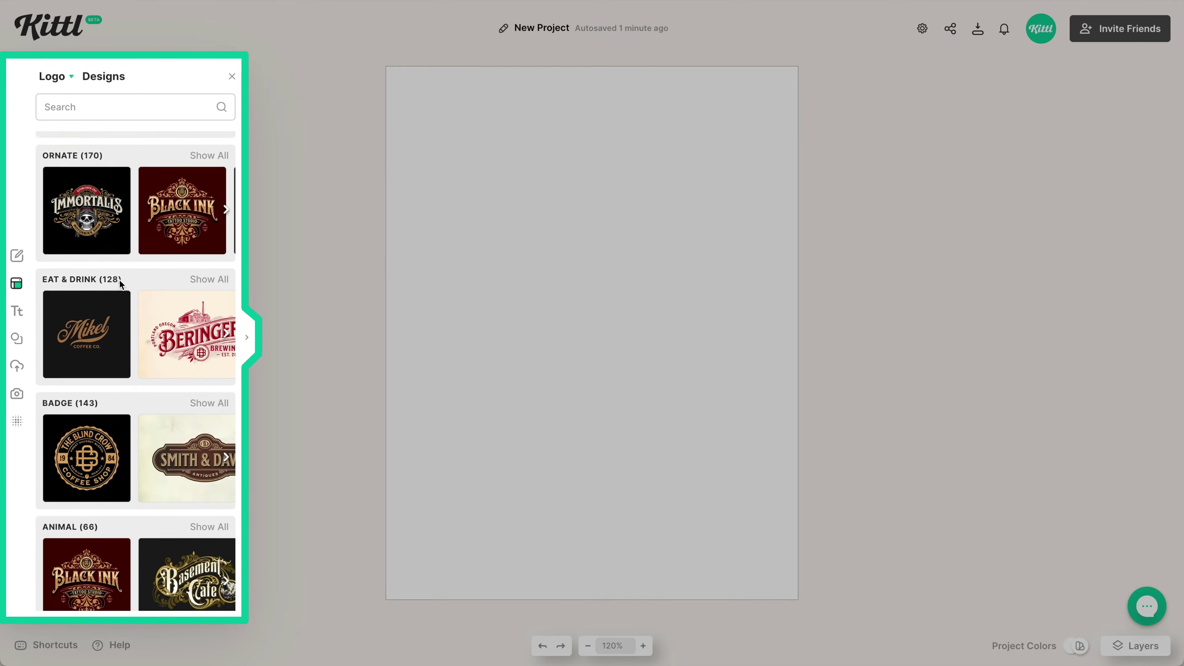
click(71, 84)
click(65, 110)
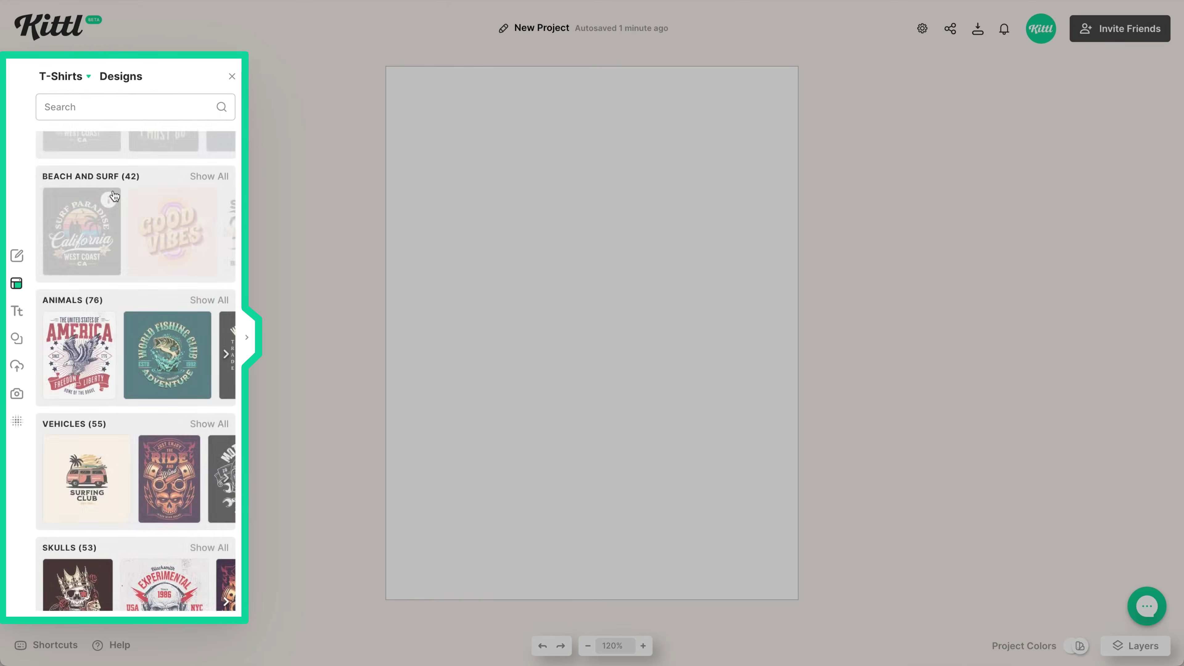
scroll(112, 234, up, 2)
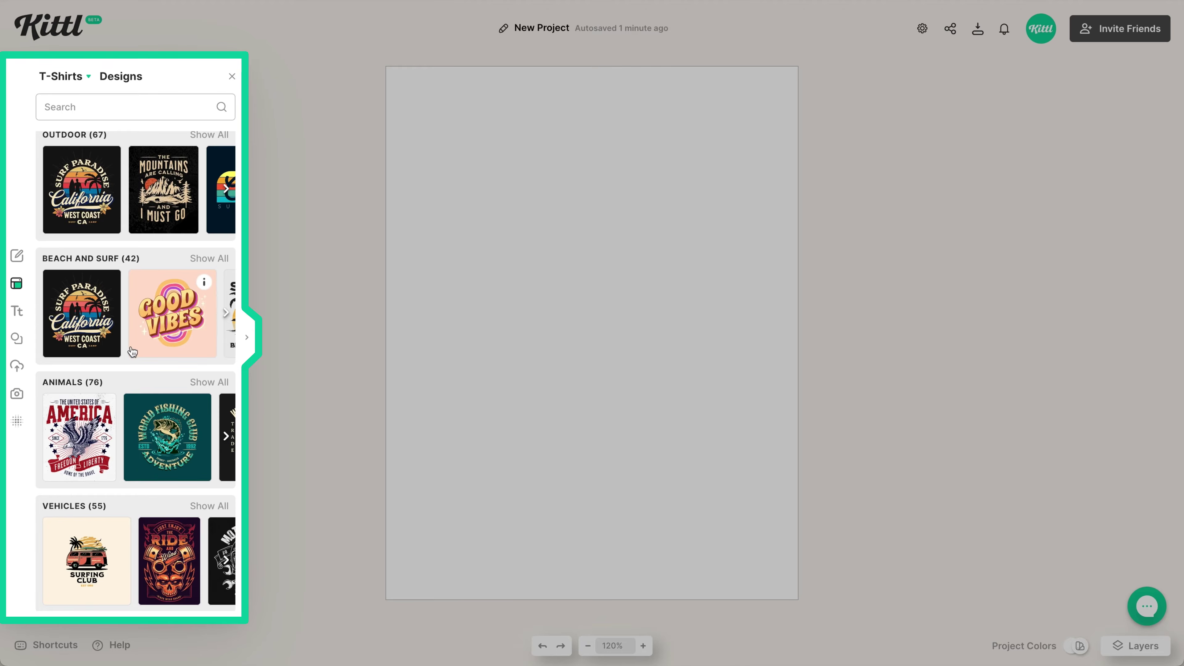
scroll(133, 352, up, 2)
scroll(125, 275, right, 2)
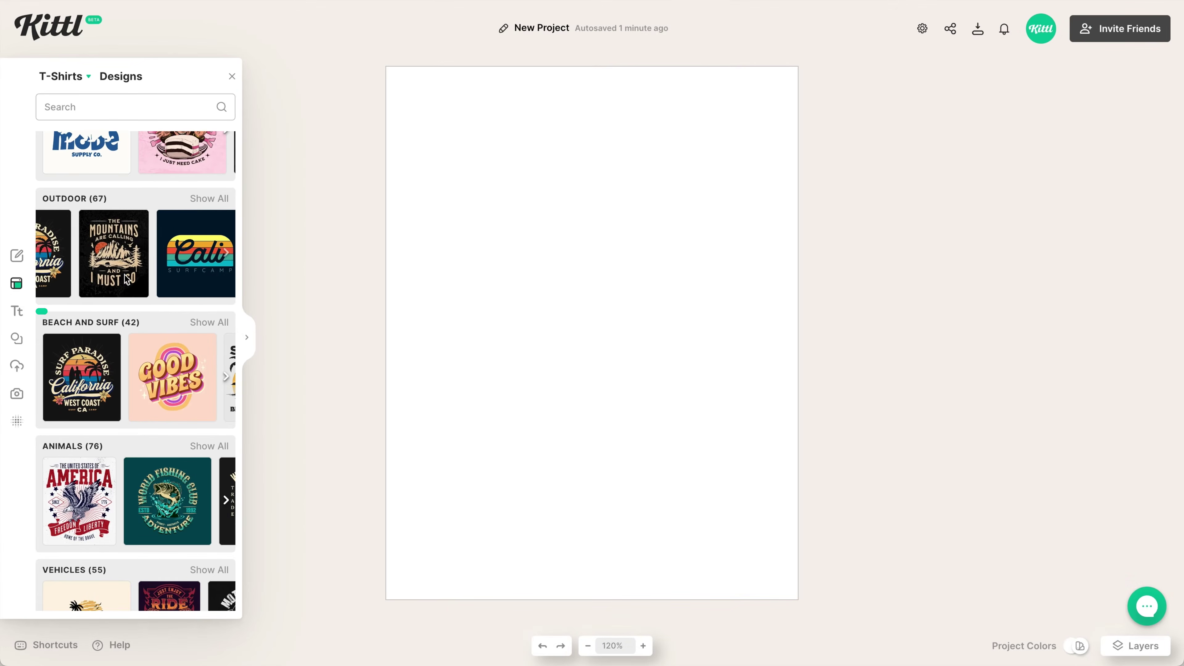
scroll(125, 276, right, 8)
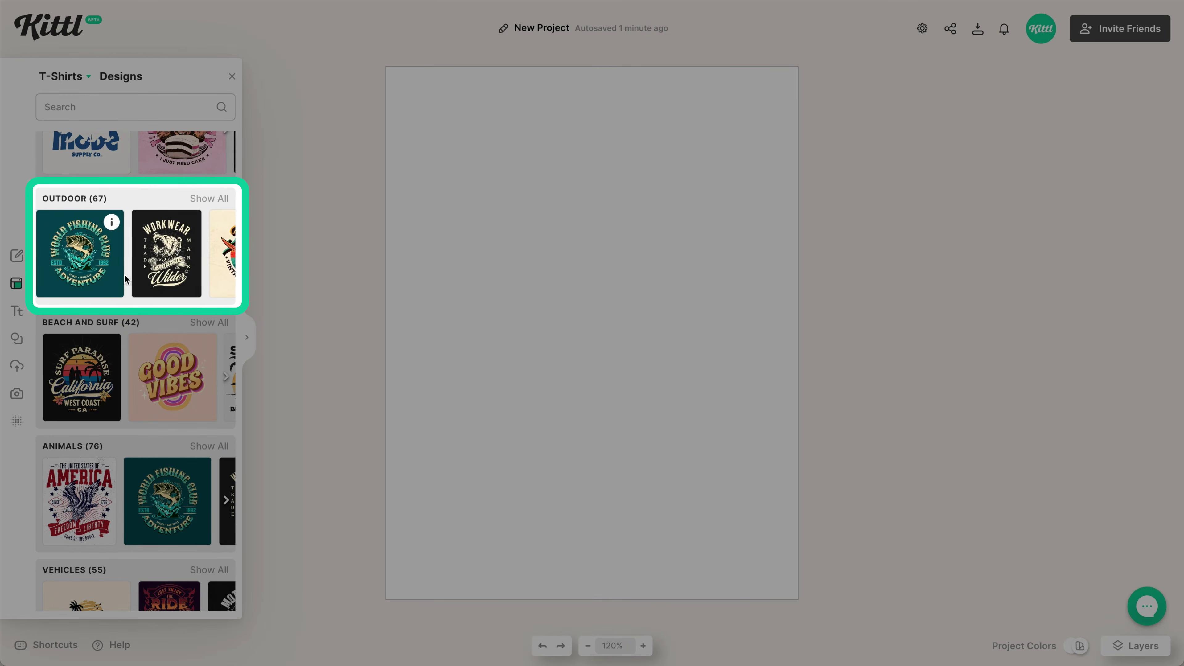
scroll(125, 279, right, 10)
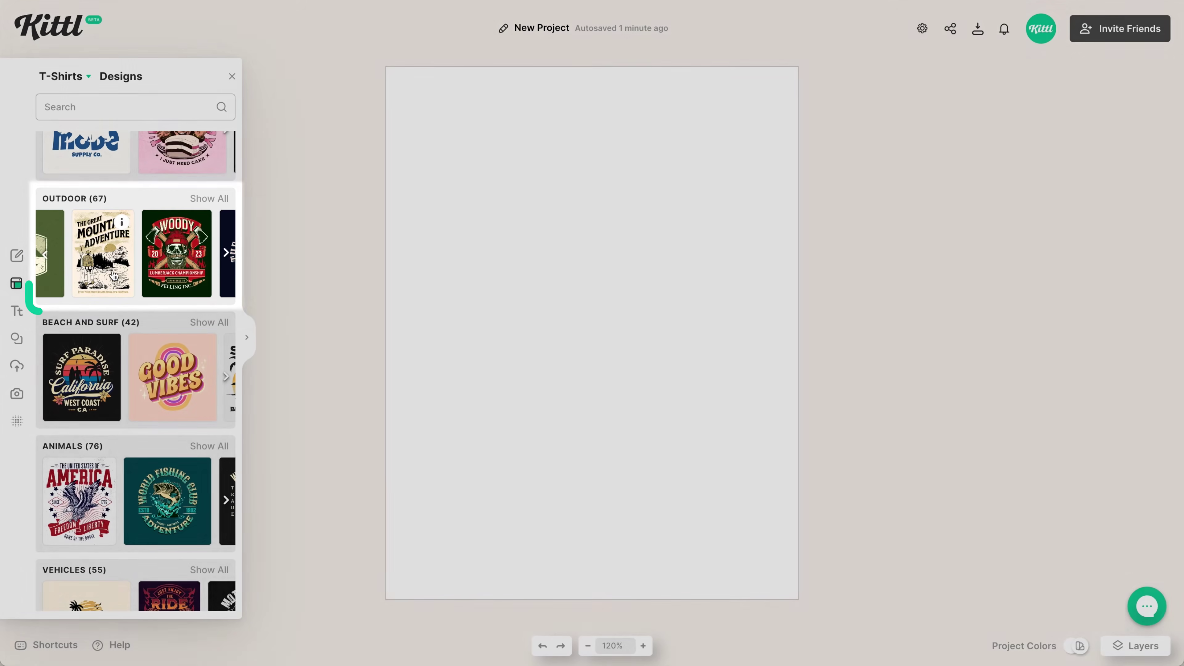
click(79, 254)
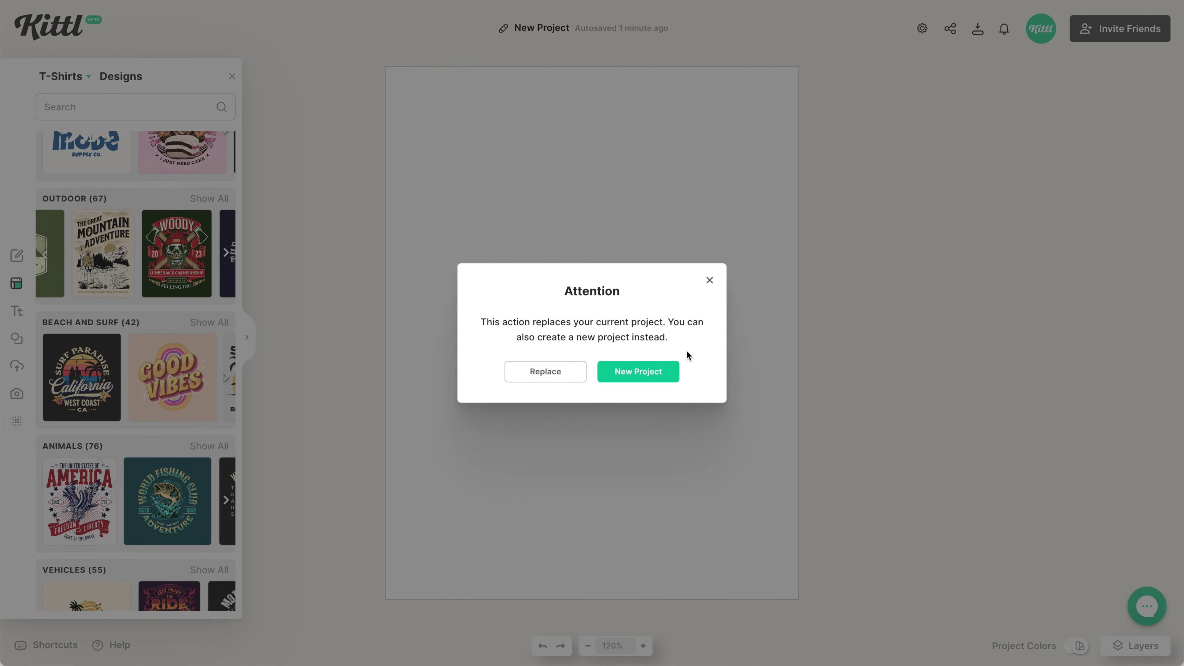
click(646, 372)
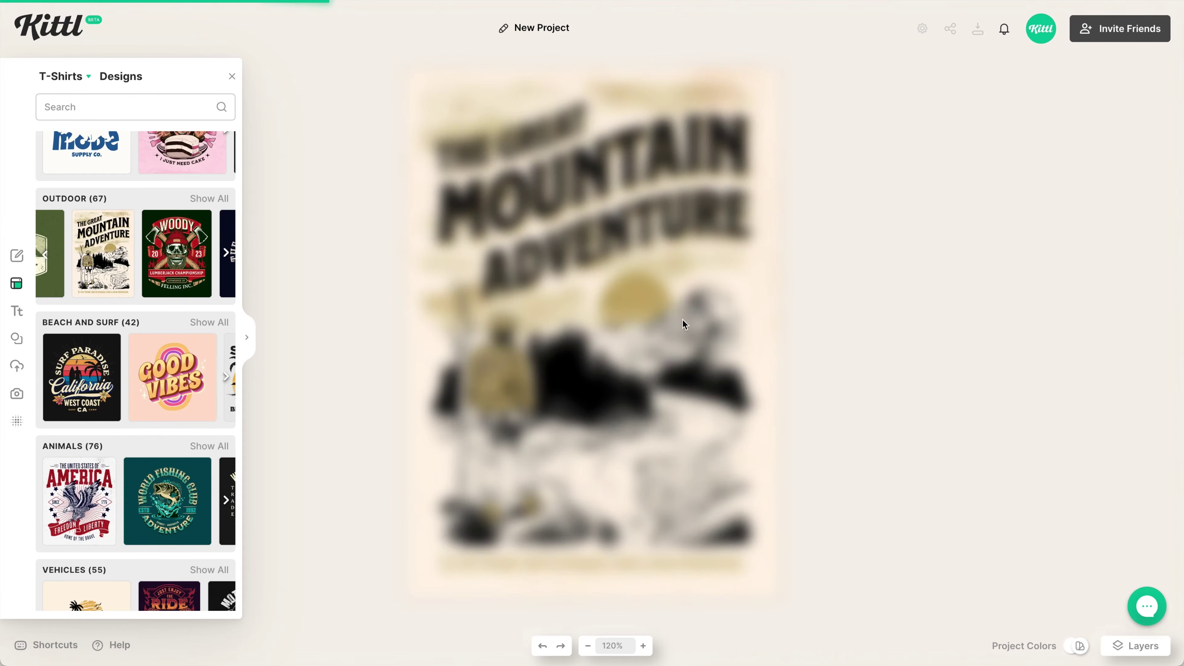
Step: Set the template's artboard to a custom size of 8.5 × 11 inches
click(921, 30)
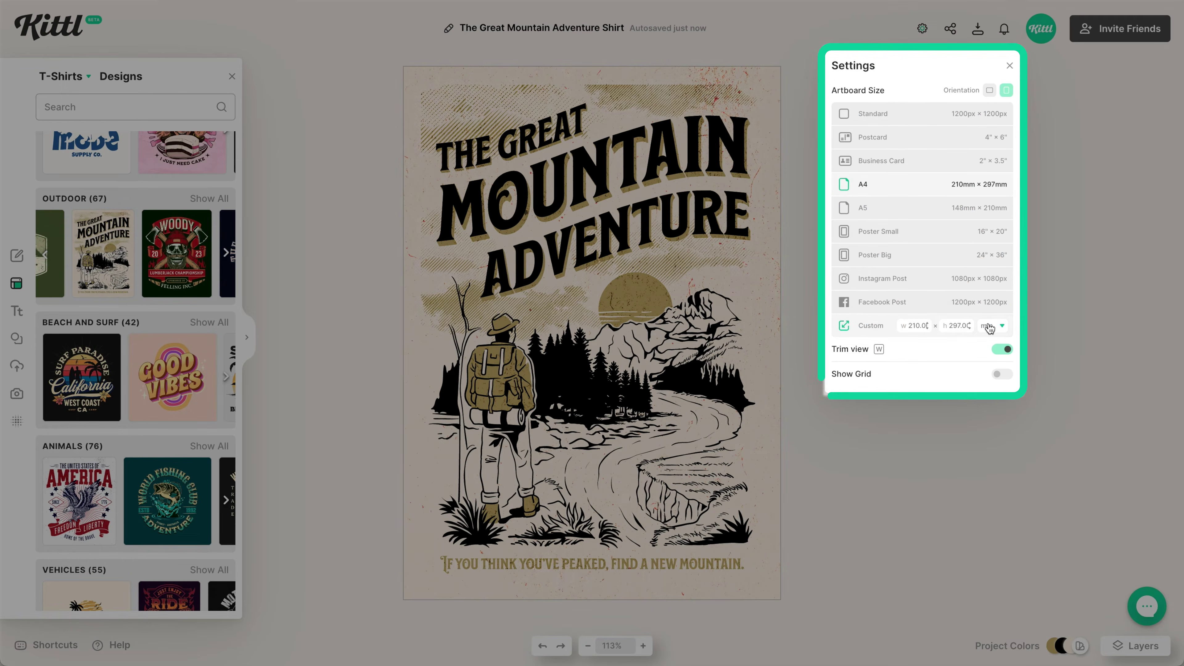
click(991, 325)
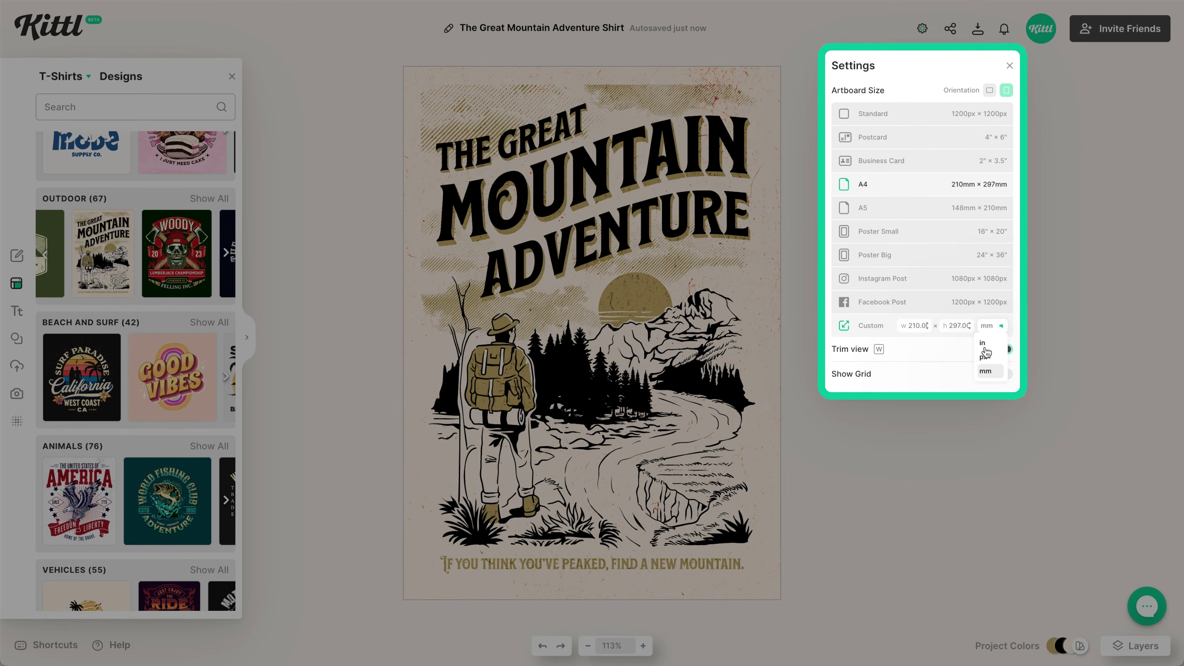
click(982, 343)
click(987, 327)
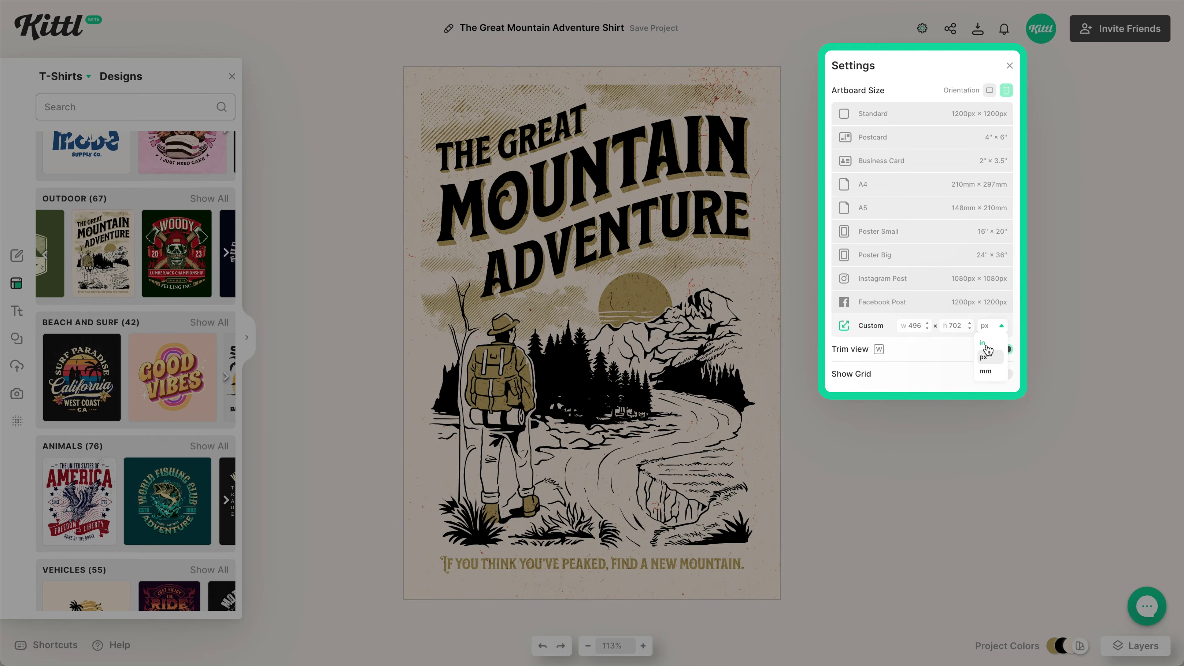
click(983, 343)
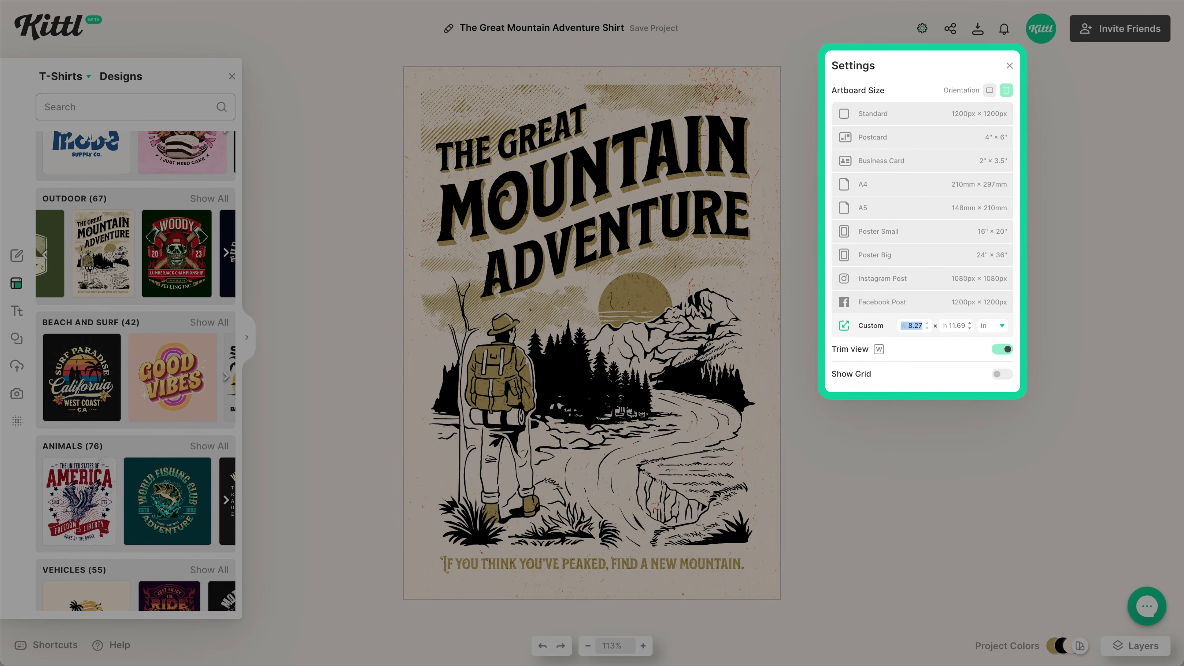
key(Tab)
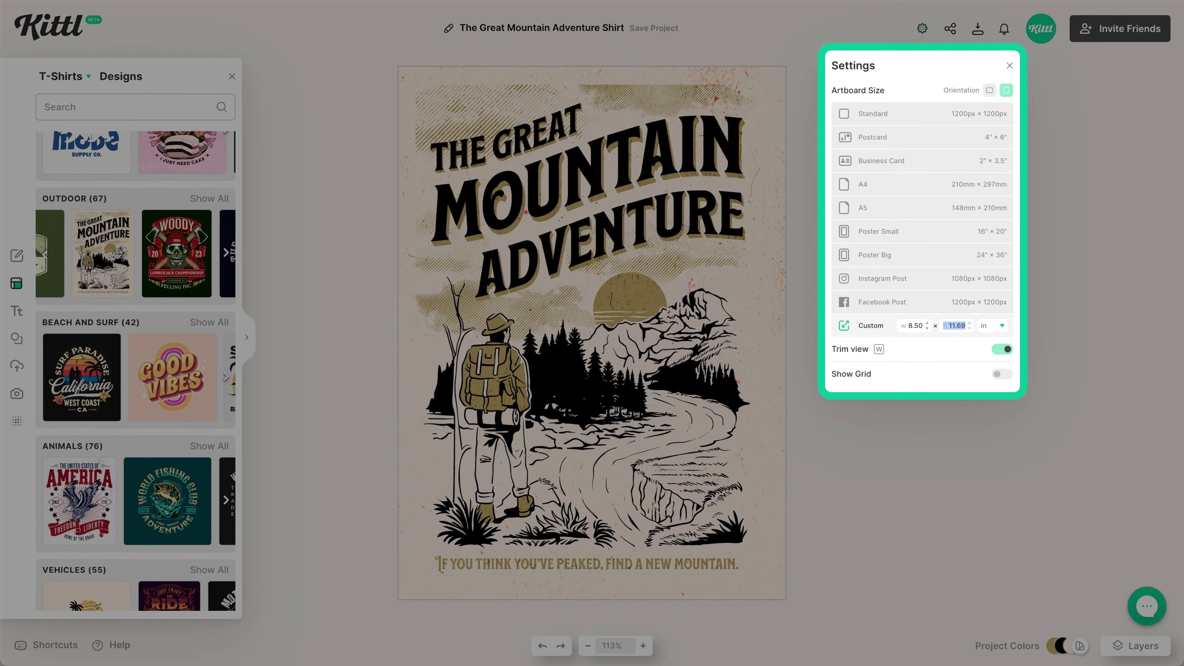
key(Return)
Step: Delete the cream border object and recolor the cream project color to white (#ffffff)
click(787, 501)
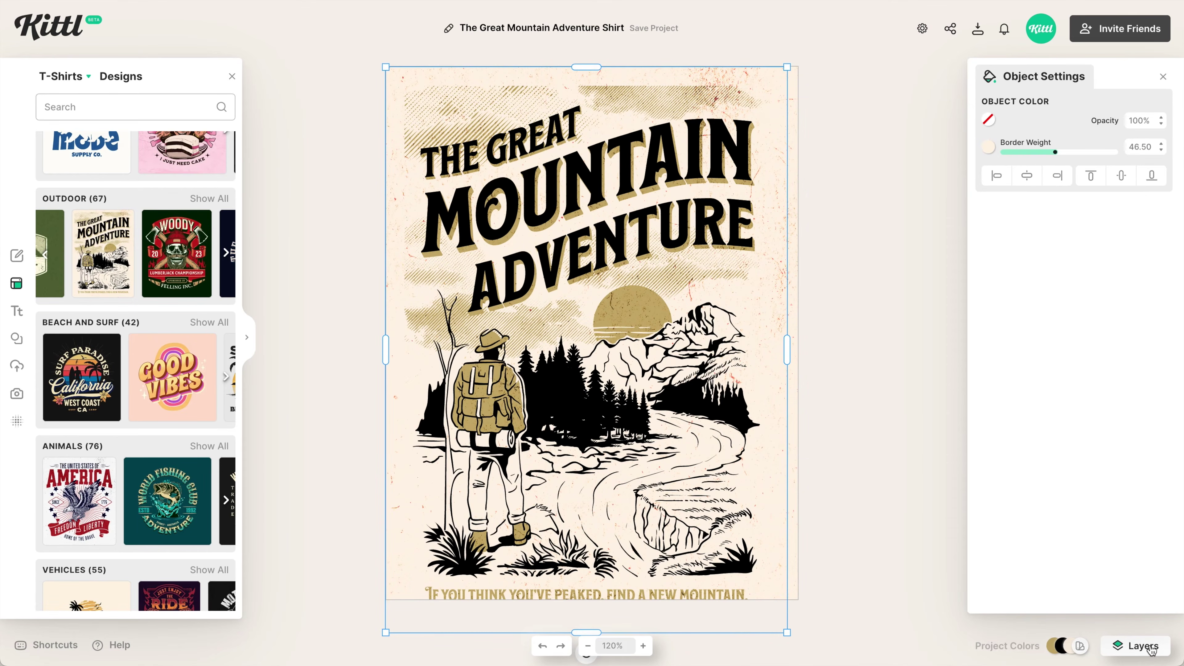
click(1138, 646)
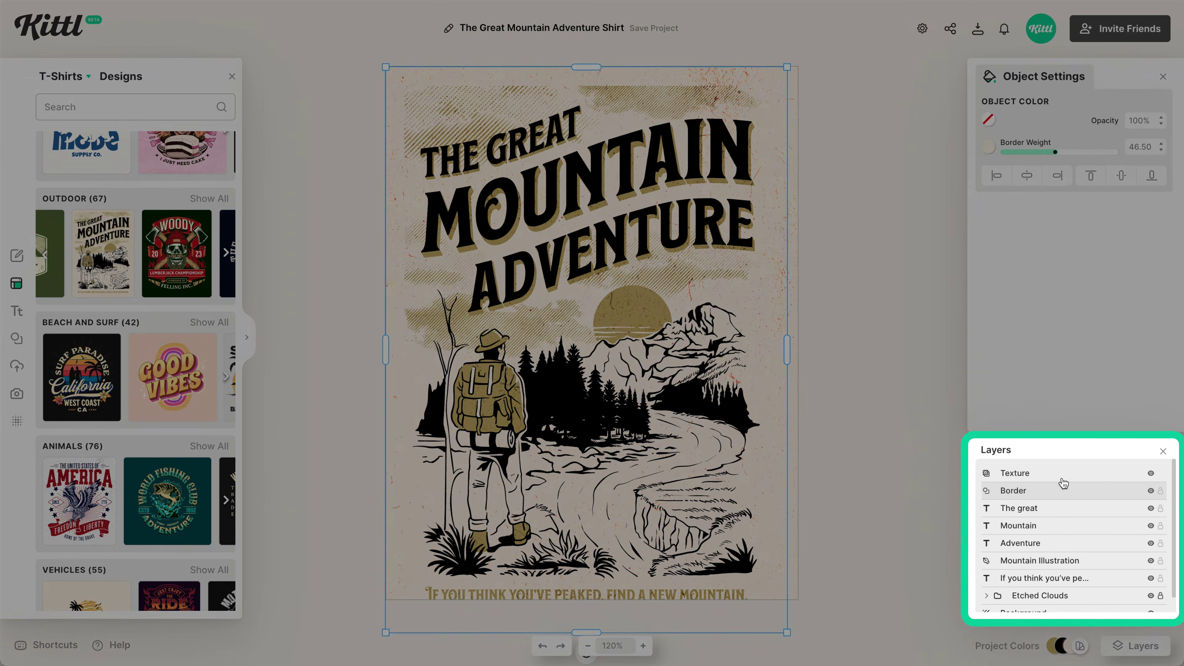
key(Delete)
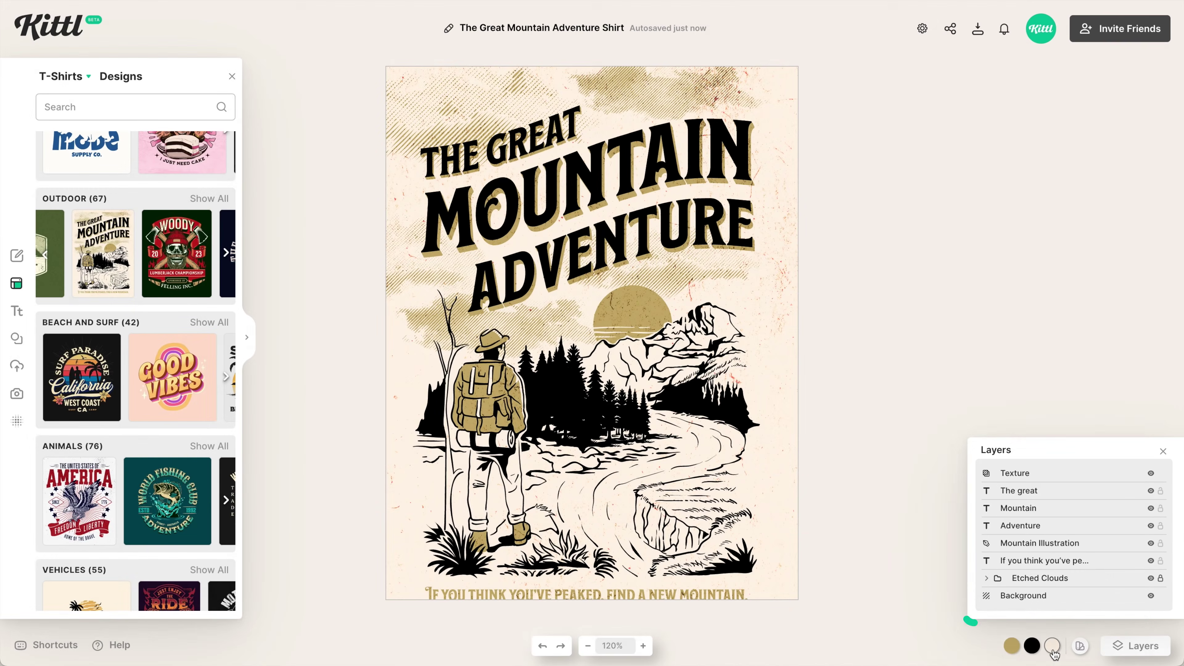
click(1052, 646)
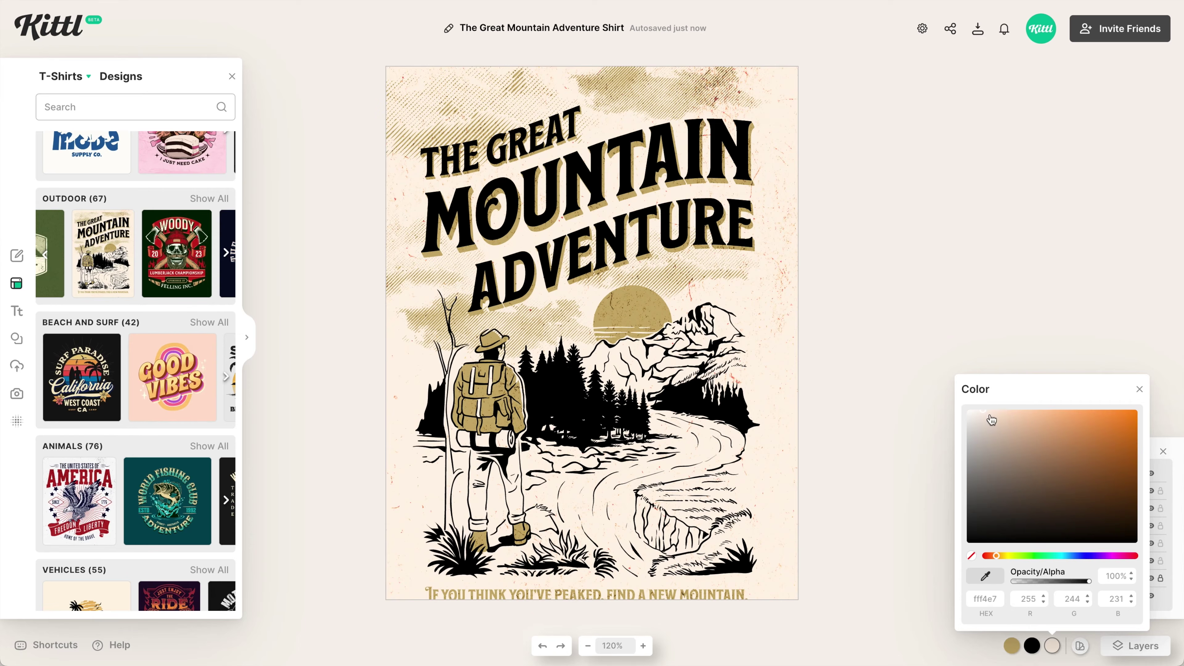
drag(992, 420, 947, 399)
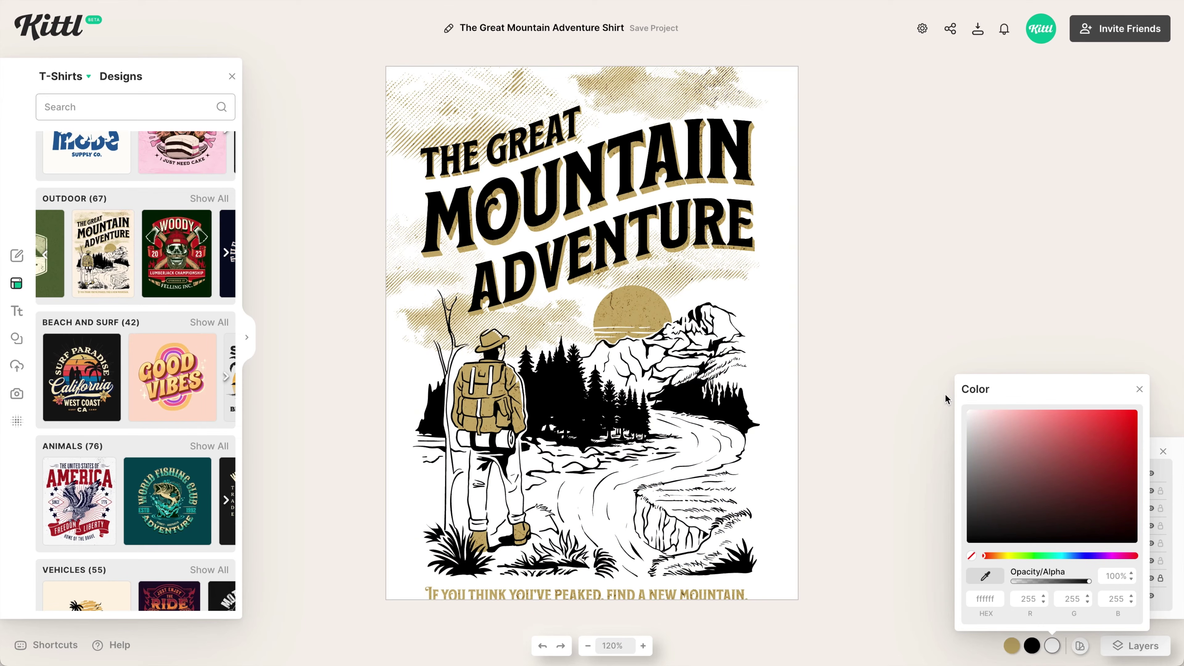
Step: Try recoloring the tan project color to white and undo the change
click(1026, 647)
click(1011, 646)
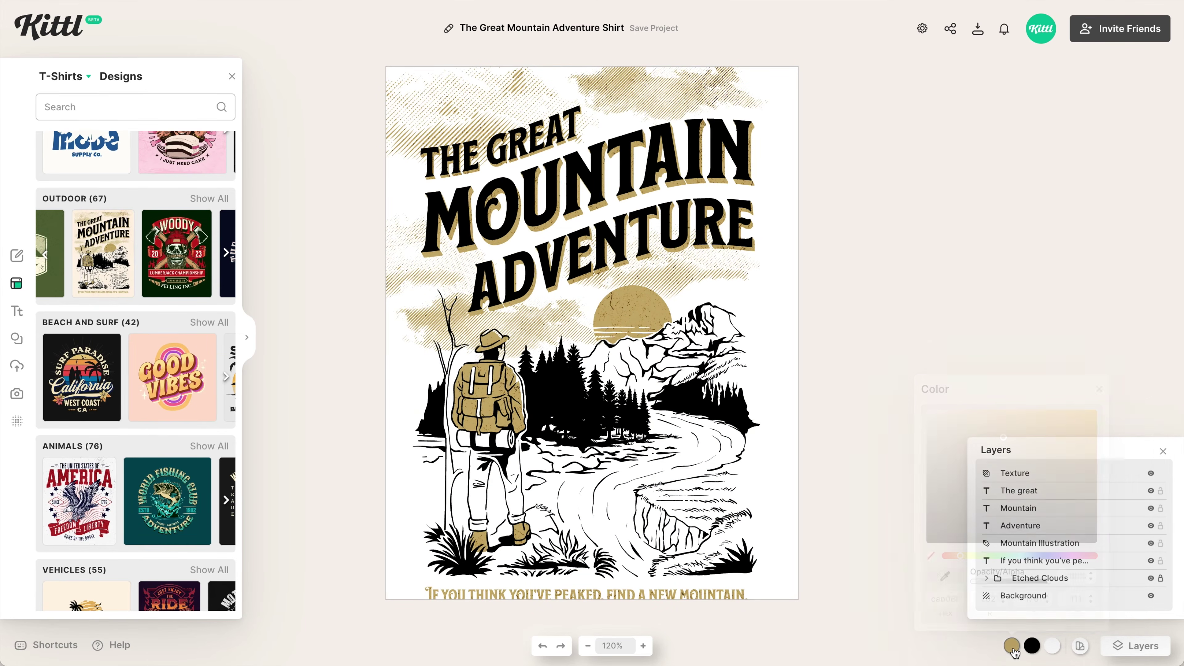
mouse_move(956, 435)
mouse_down()
mouse_move(916, 419)
mouse_move(917, 430)
mouse_move(914, 401)
mouse_up()
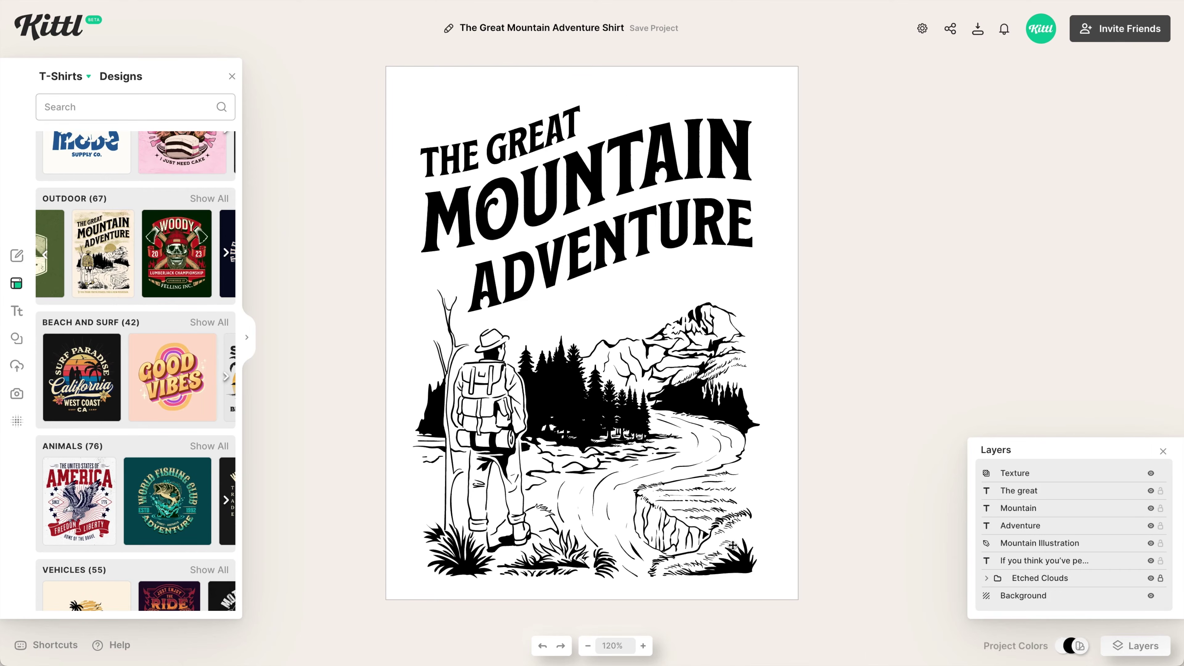
click(543, 646)
Step: Recolor the tan project color to light gray (#e5e5e5) and delete the tagline text below the illustration
click(1013, 647)
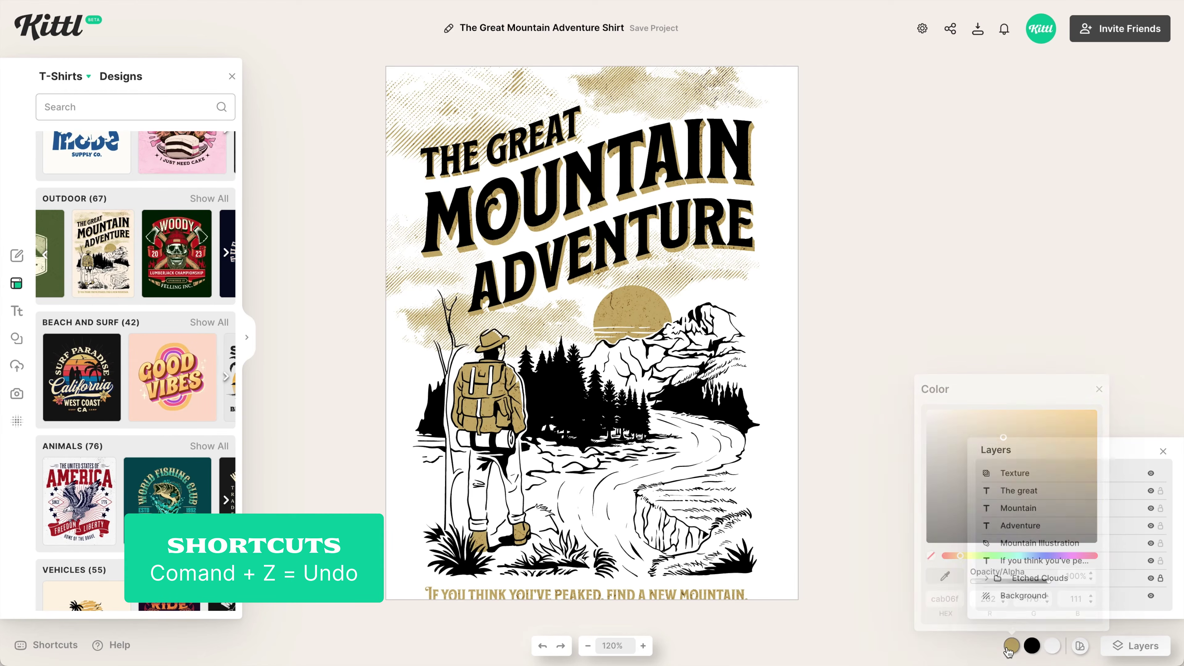
click(929, 425)
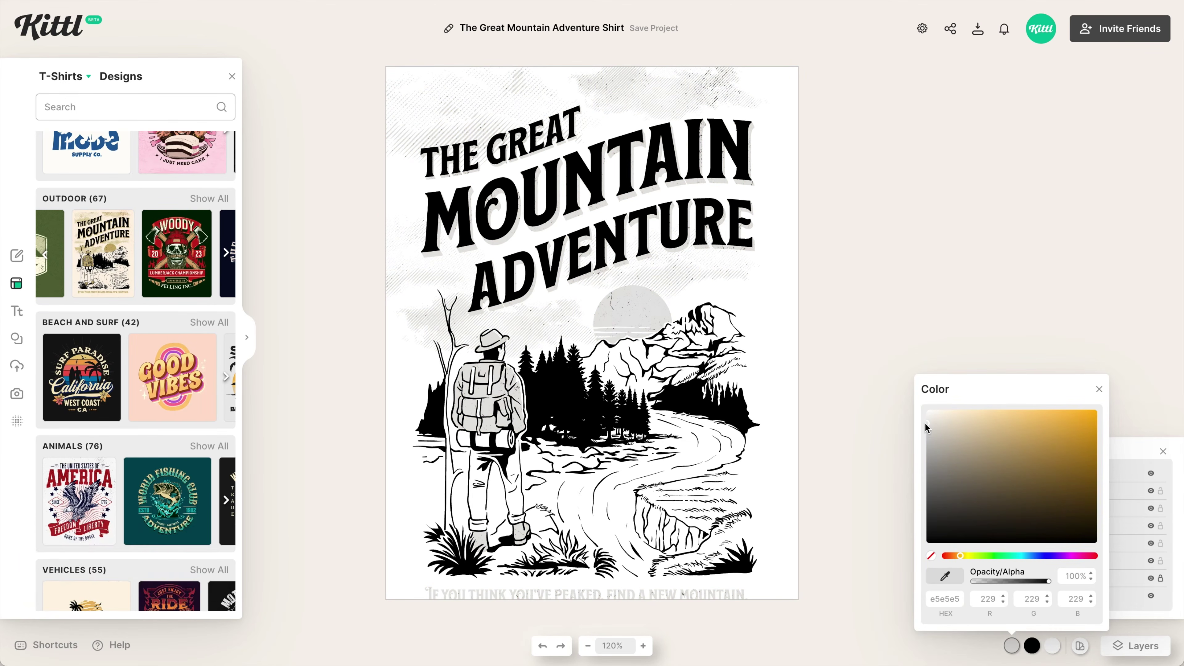
click(701, 588)
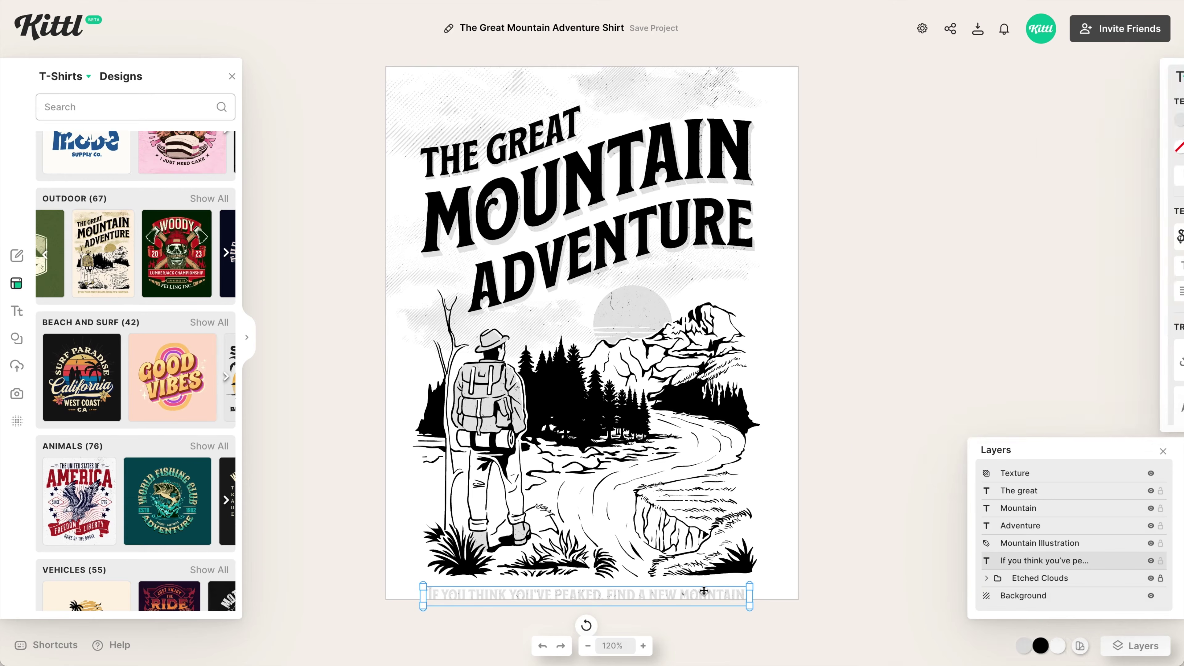
key(Delete)
Step: Delete the locked Etched Clouds group from the design
click(1002, 473)
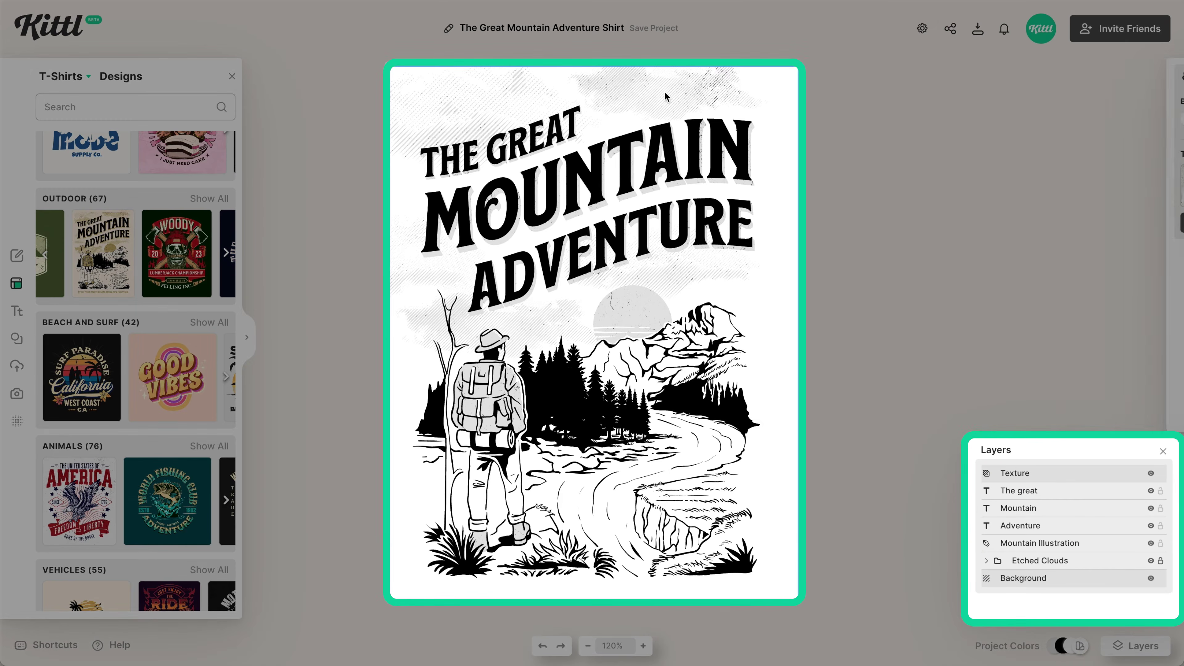
click(1110, 566)
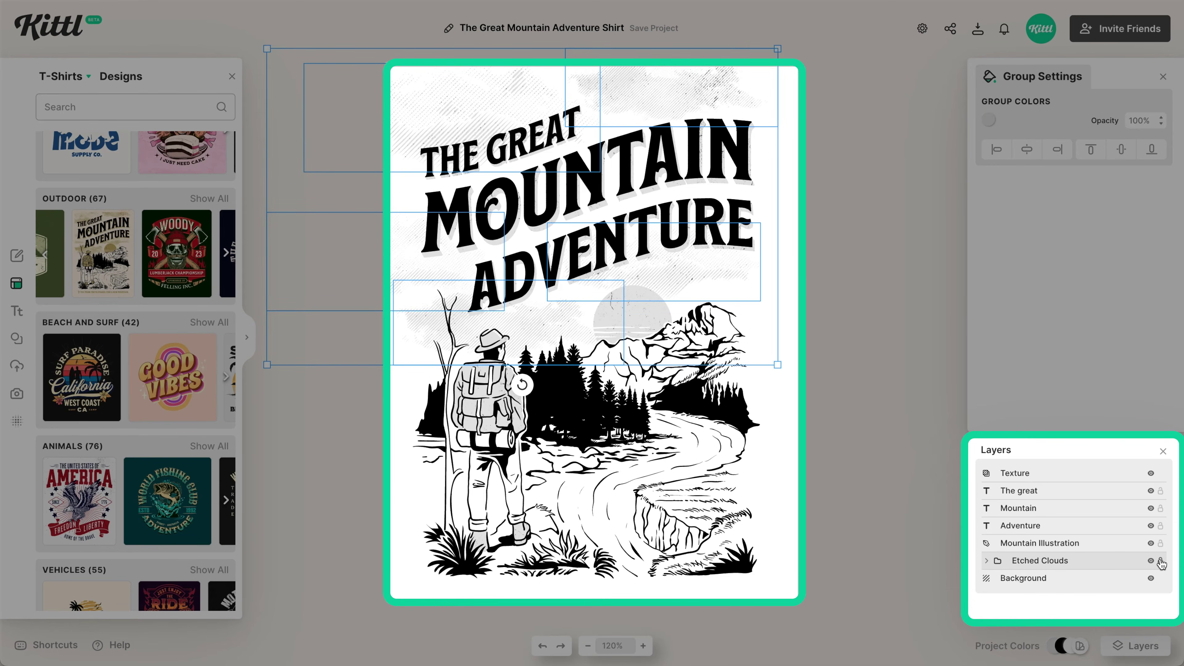
key(Delete)
Step: Select all remaining artwork and nudge it up slightly on the artboard
key(ctrl+a)
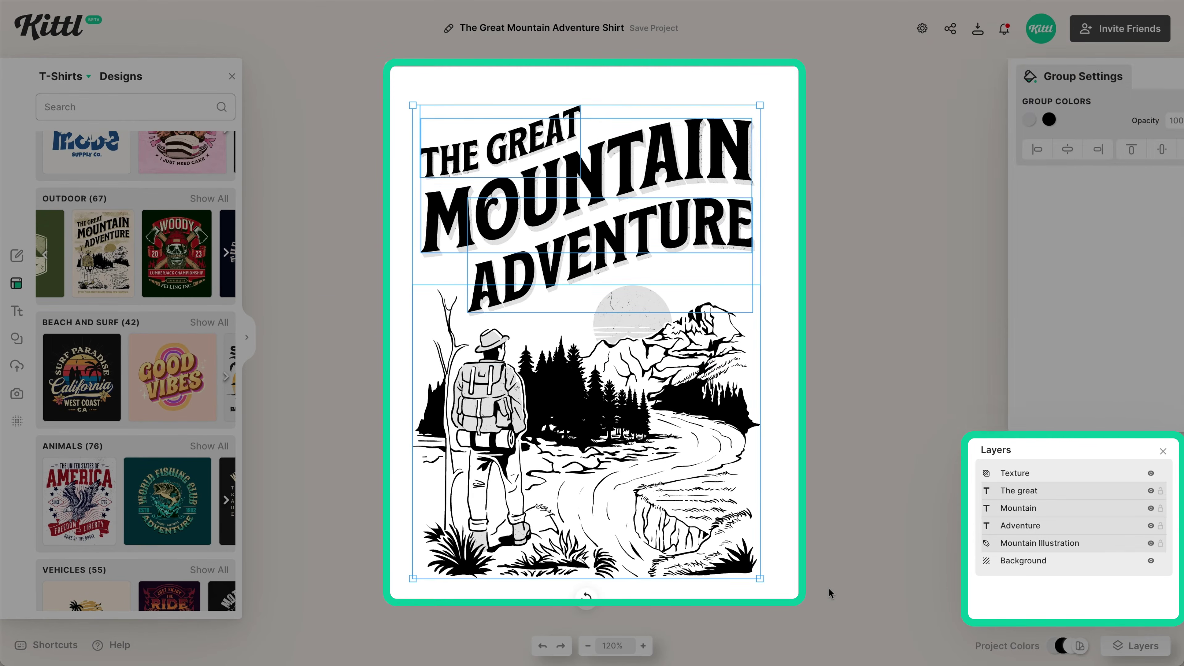
key(shift+Up)
click(834, 565)
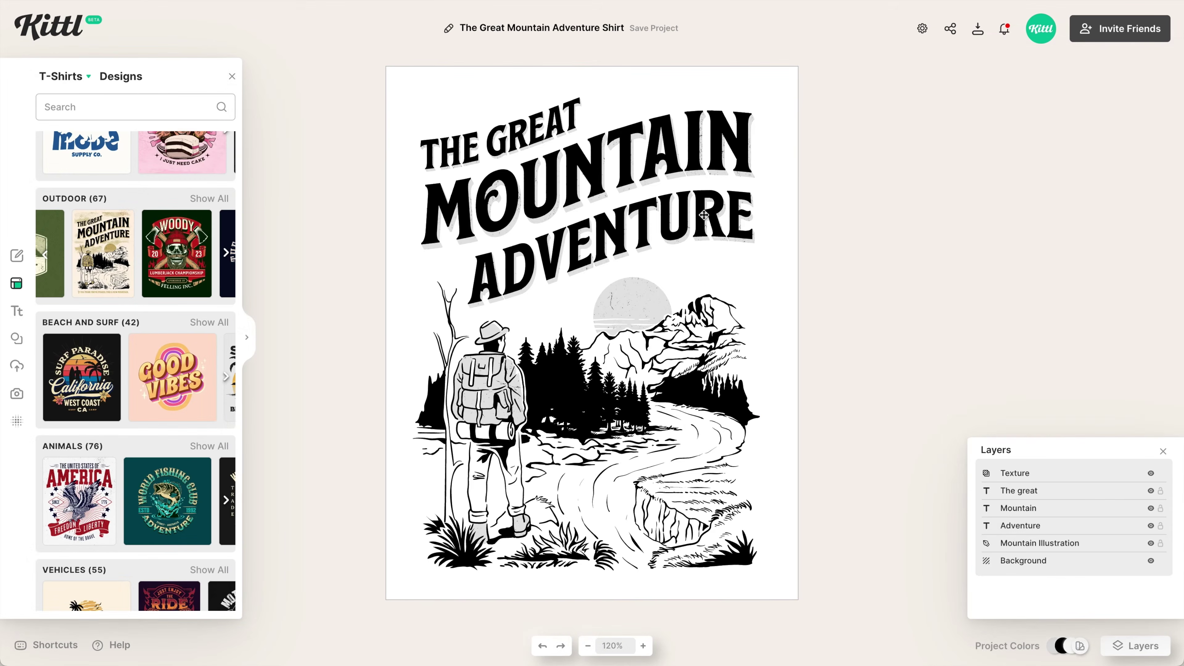
Step: Give the ADVENTURE and MOUNTAIN title texts a white fill with a black border of weight 2.00
click(703, 215)
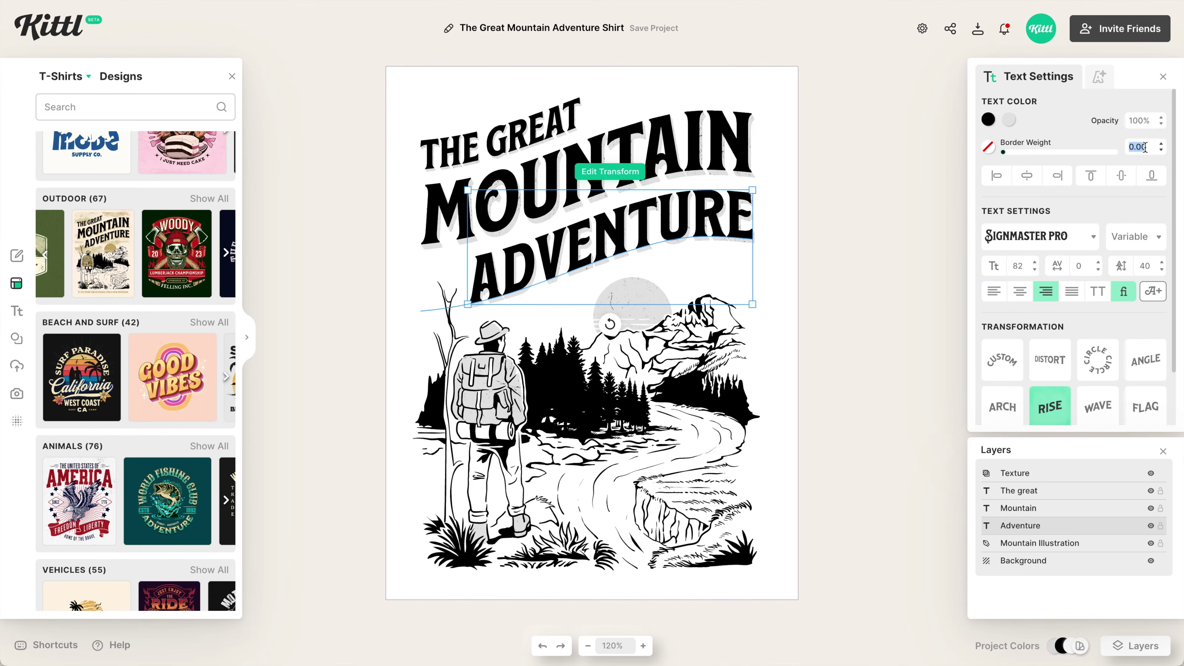
text(2)
click(993, 148)
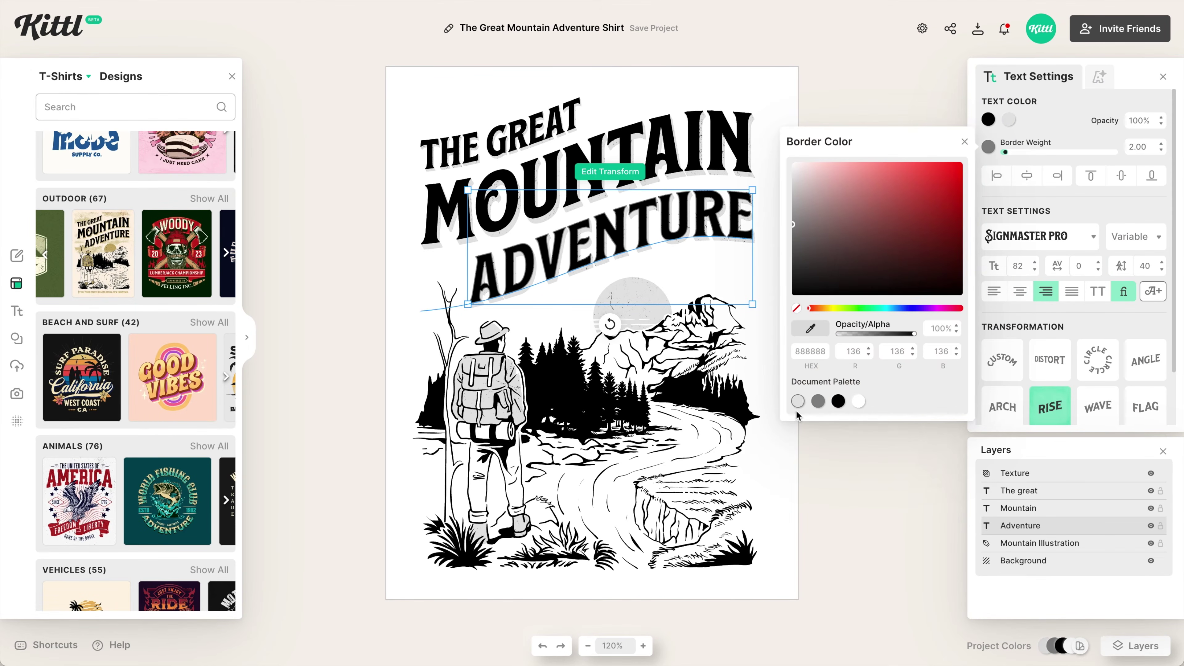
click(837, 407)
click(988, 119)
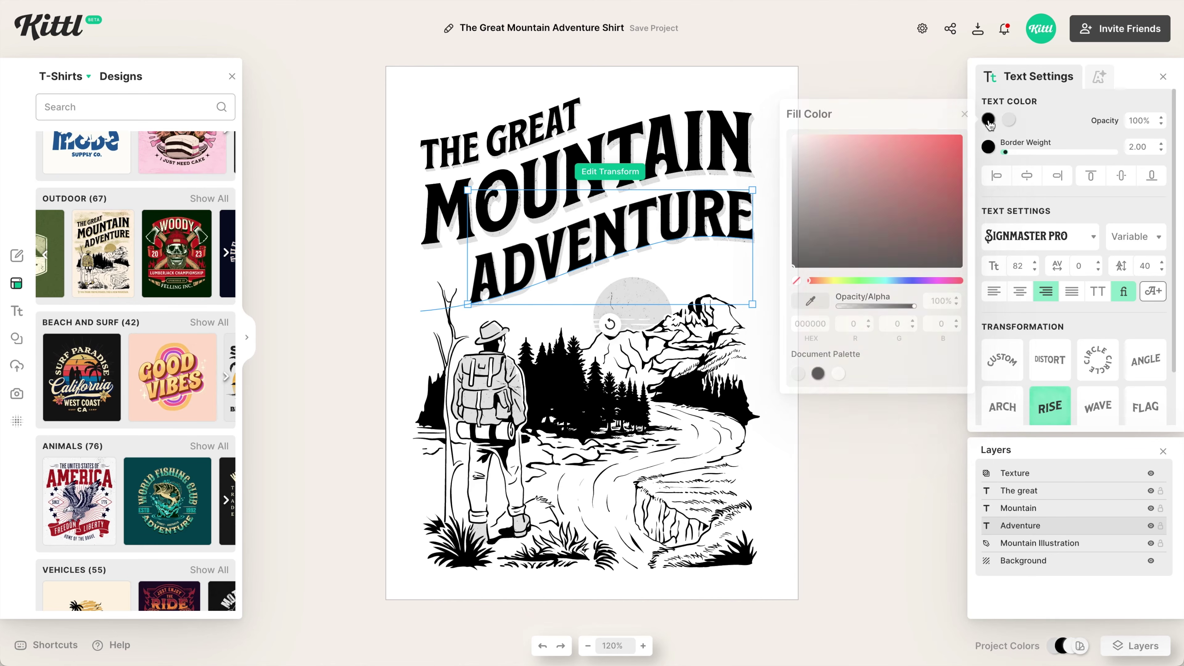
click(838, 374)
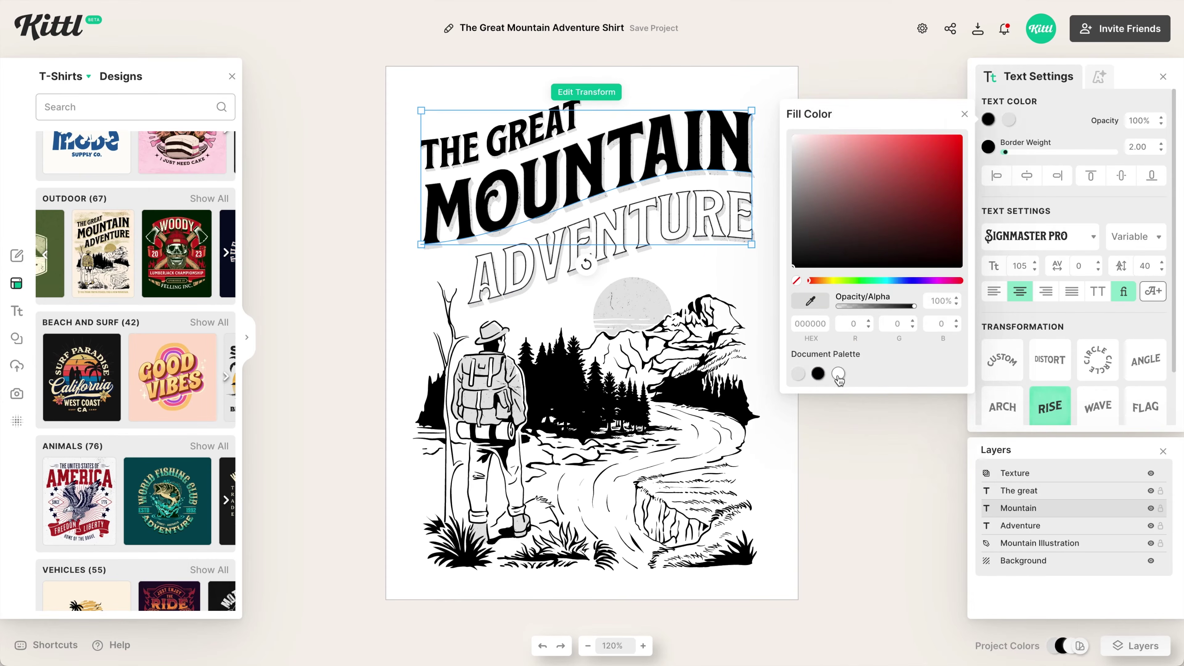
click(838, 374)
click(988, 119)
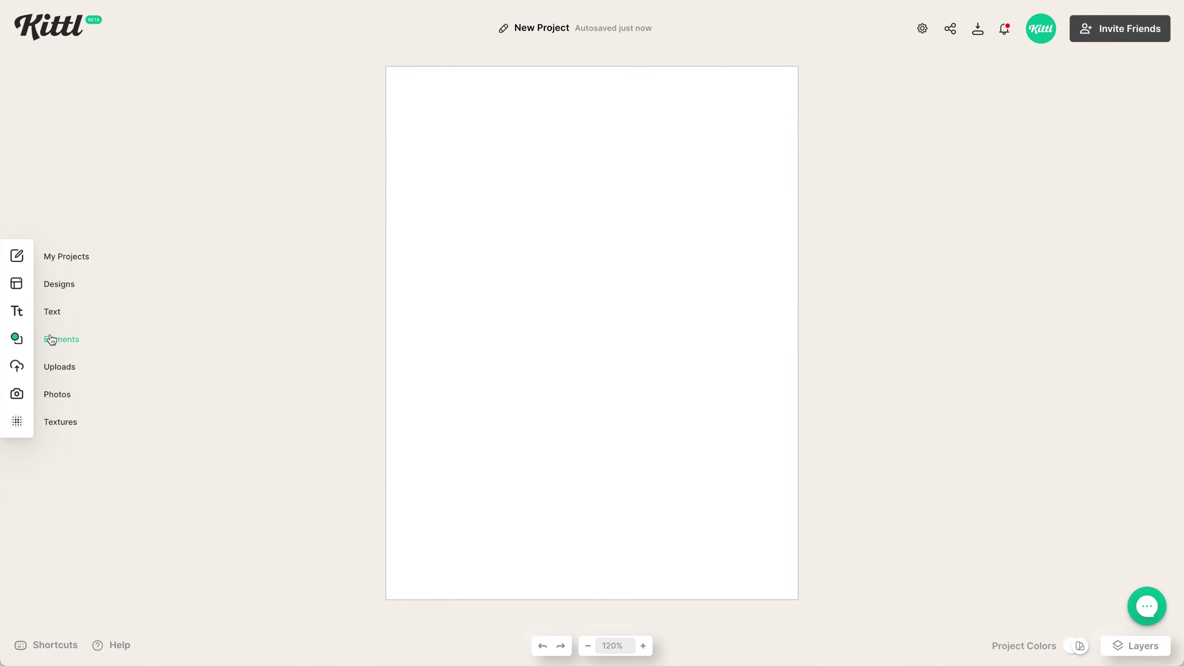
Step: Add the eagle head illustration from the Animal Heads collection to the blank artboard of the new project
click(51, 339)
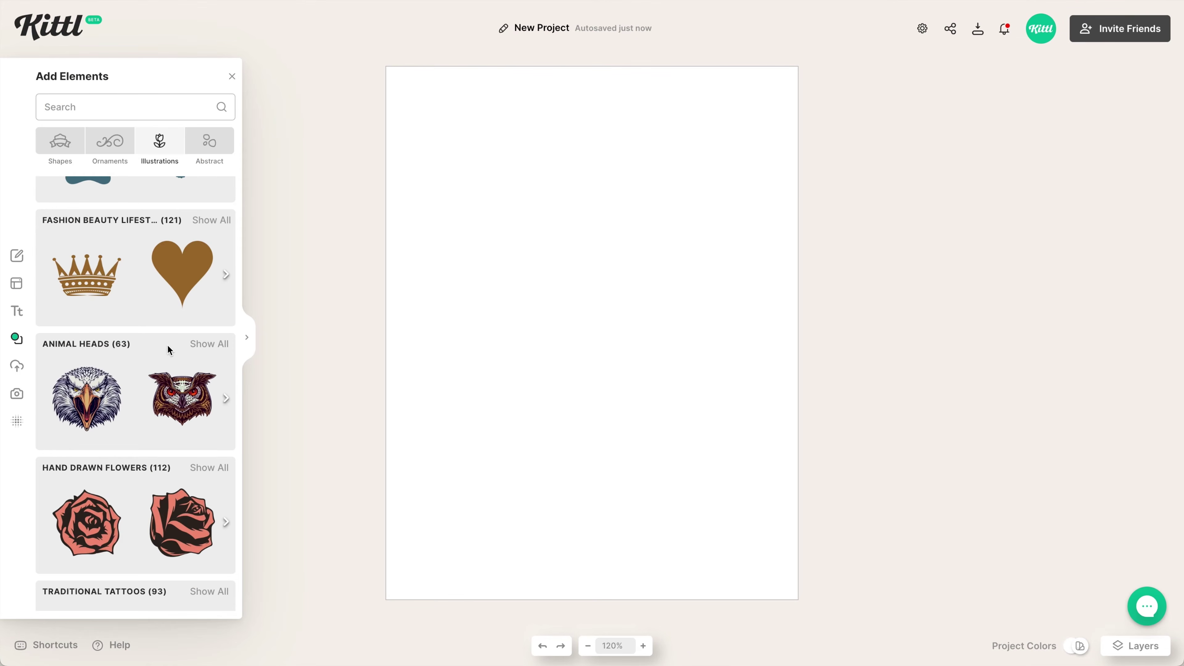
click(209, 344)
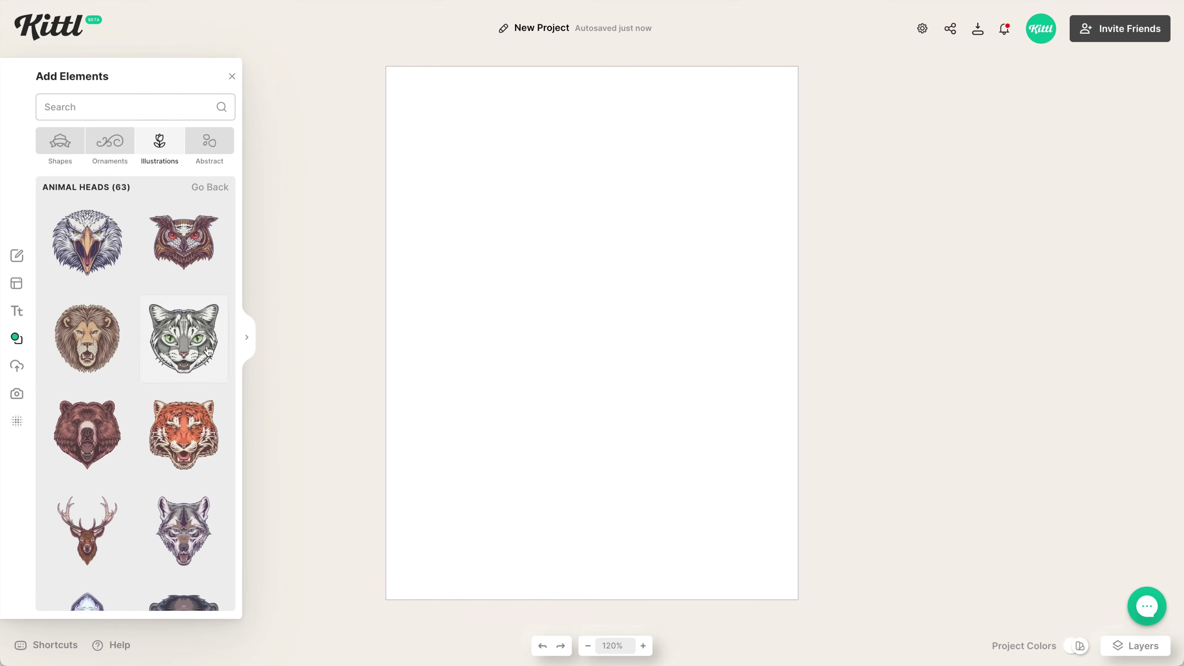
click(91, 256)
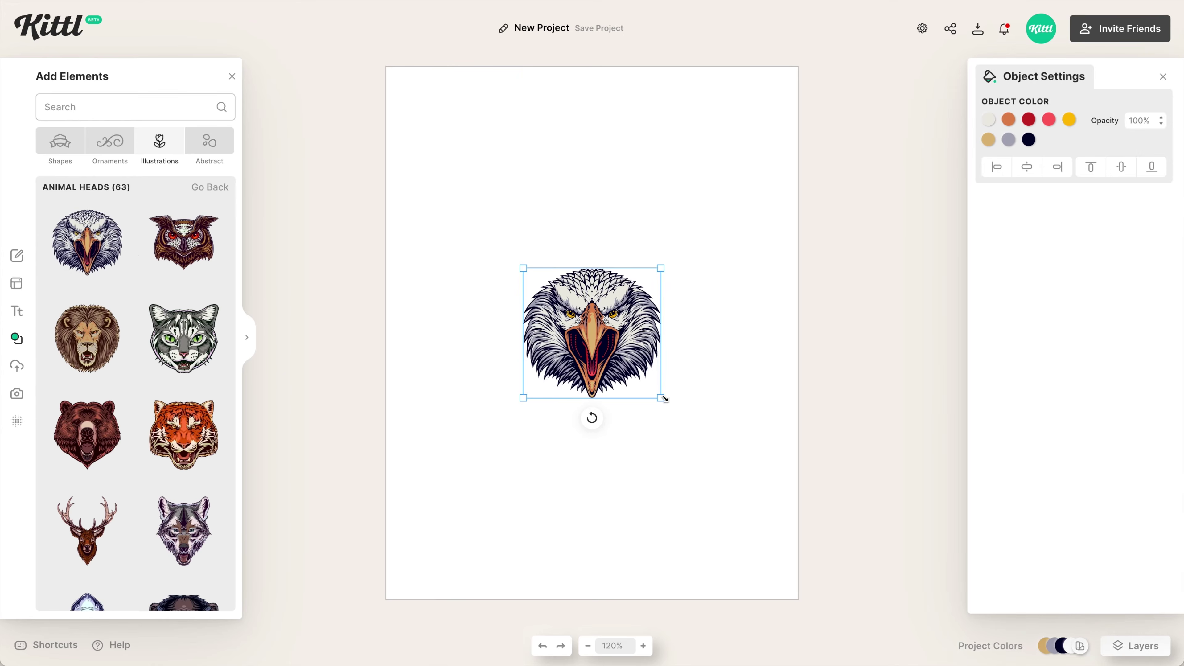
Step: Enlarge the eagle head illustration and delete it from the artboard
drag(671, 401, 778, 463)
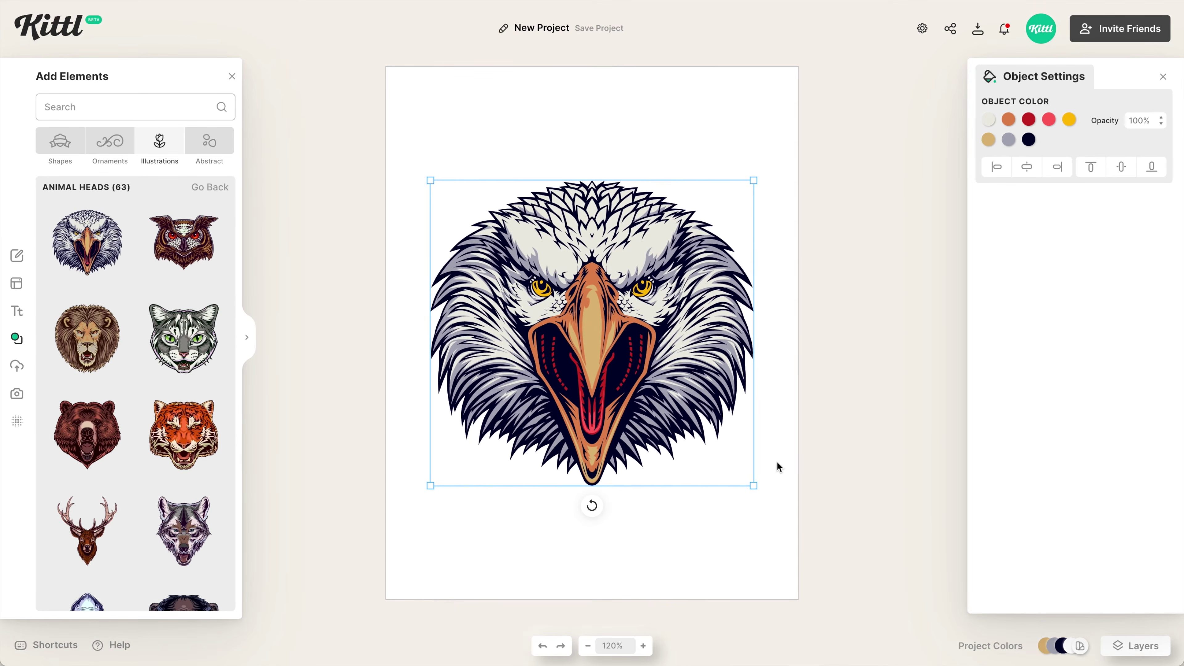
key(Delete)
Step: Try the tiger and wolf head illustrations enlarged on the artboard, deleting each one
click(195, 449)
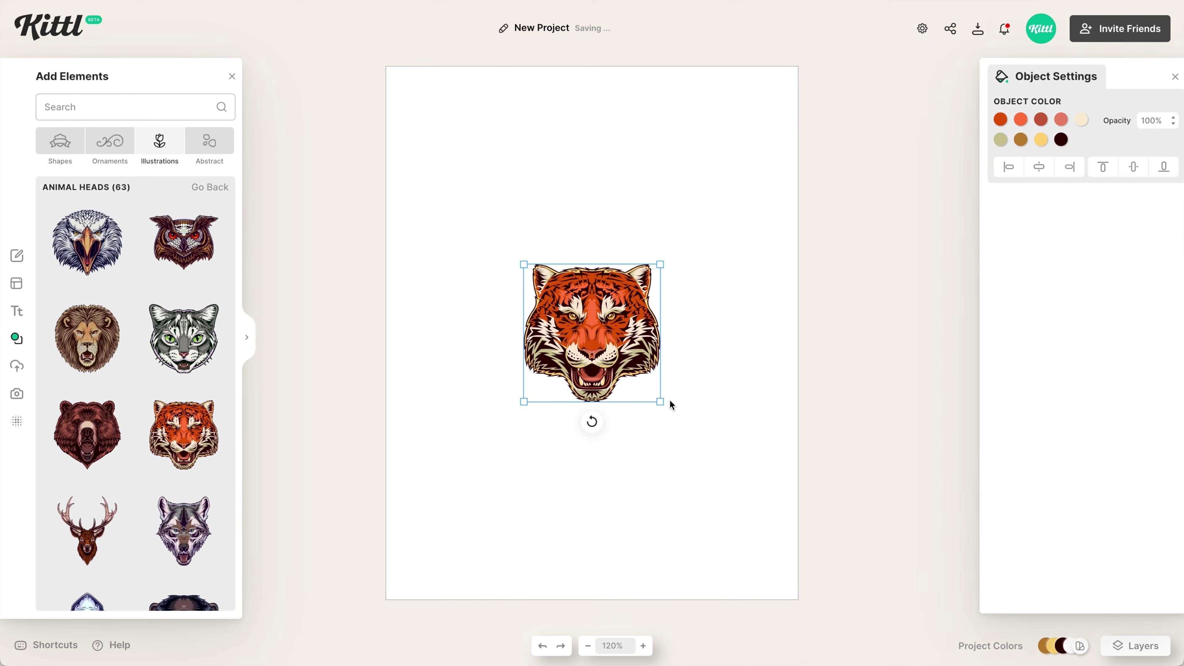
drag(668, 404, 756, 524)
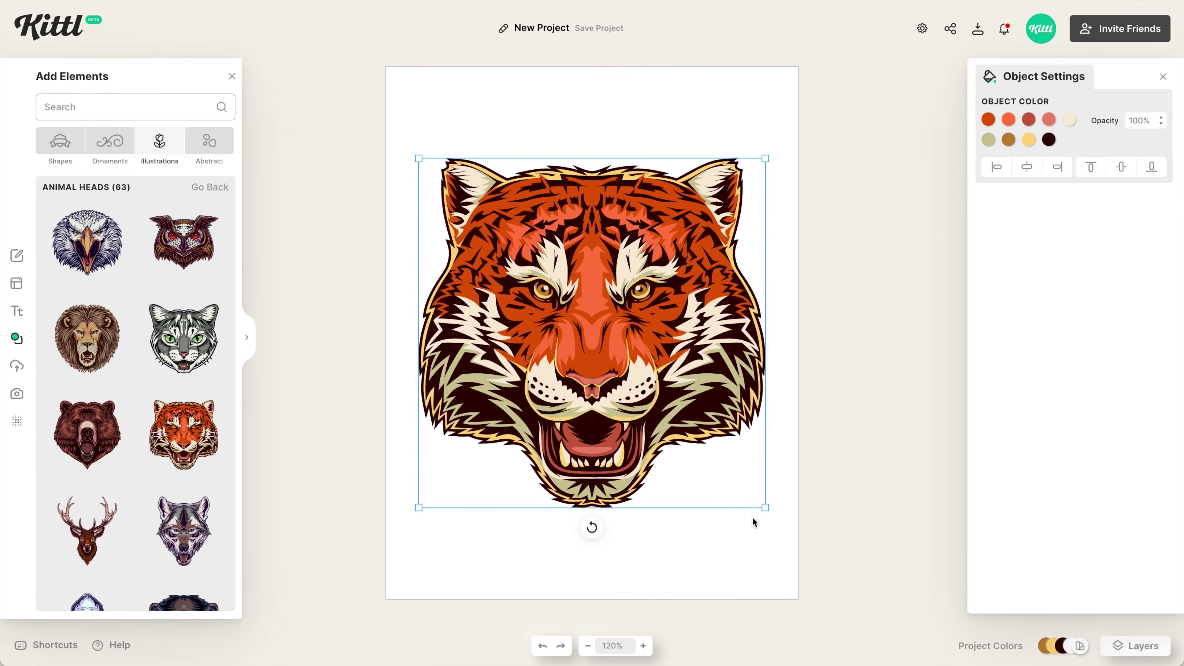
key(Delete)
scroll(174, 480, down, 2)
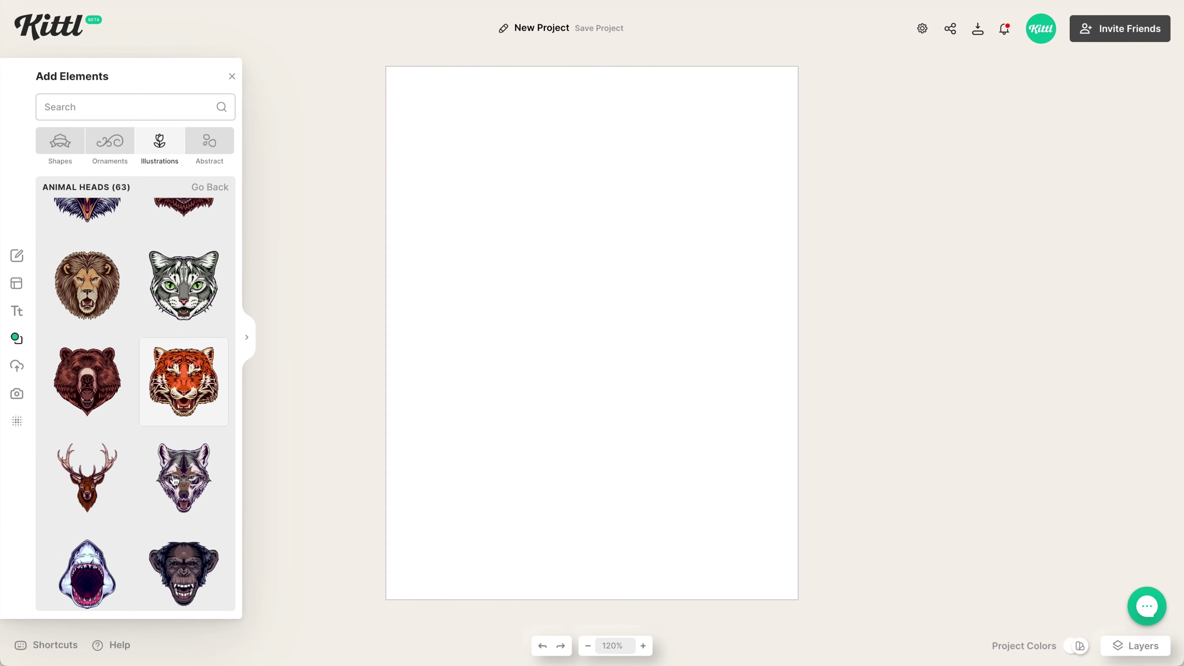
click(185, 461)
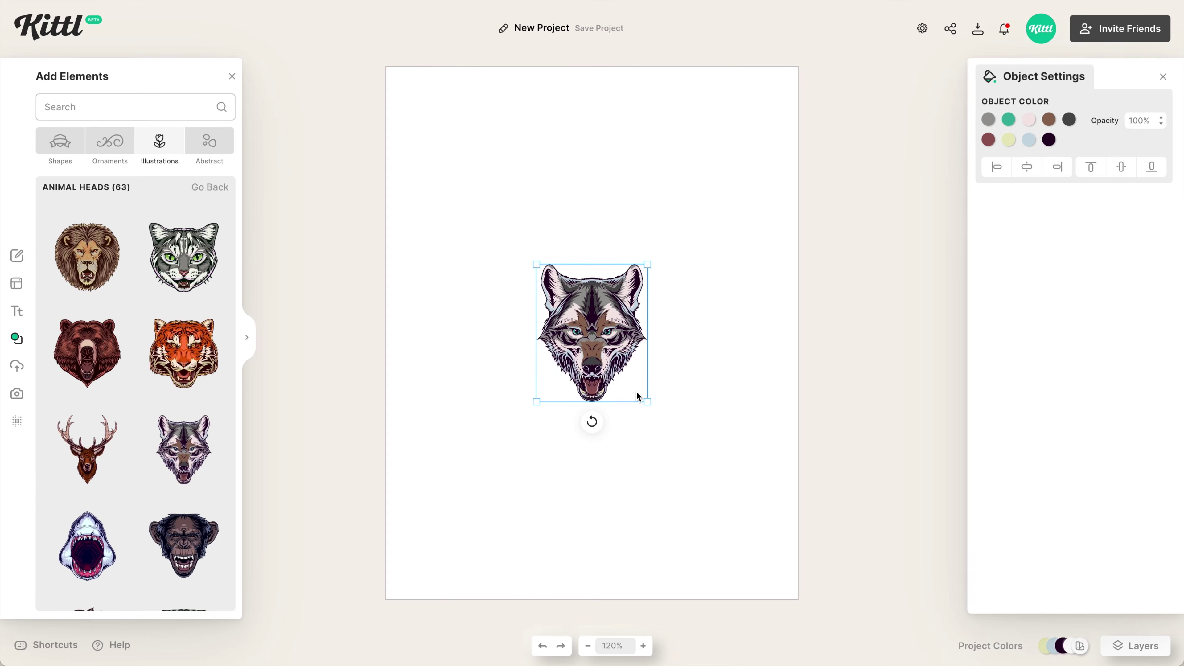
drag(649, 404, 746, 514)
key(Delete)
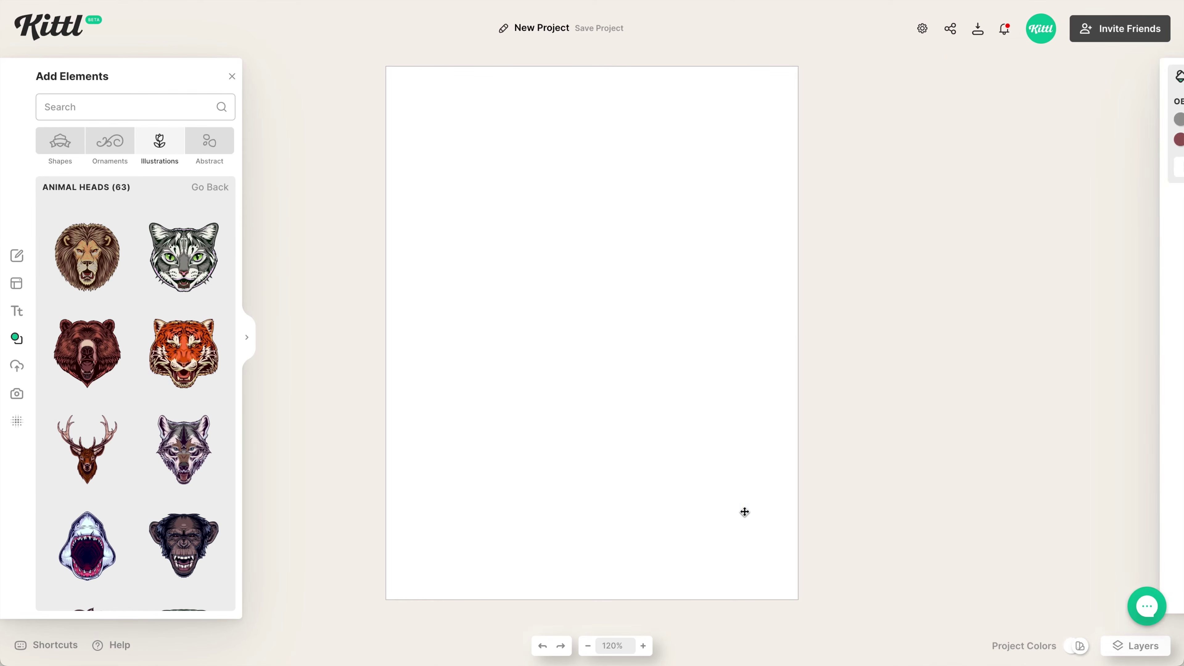
Step: Add the elephant head illustration from the Animal Heads collection and enlarge it to most of the artboard's width
scroll(95, 419, down, 5)
scroll(95, 419, down, 6)
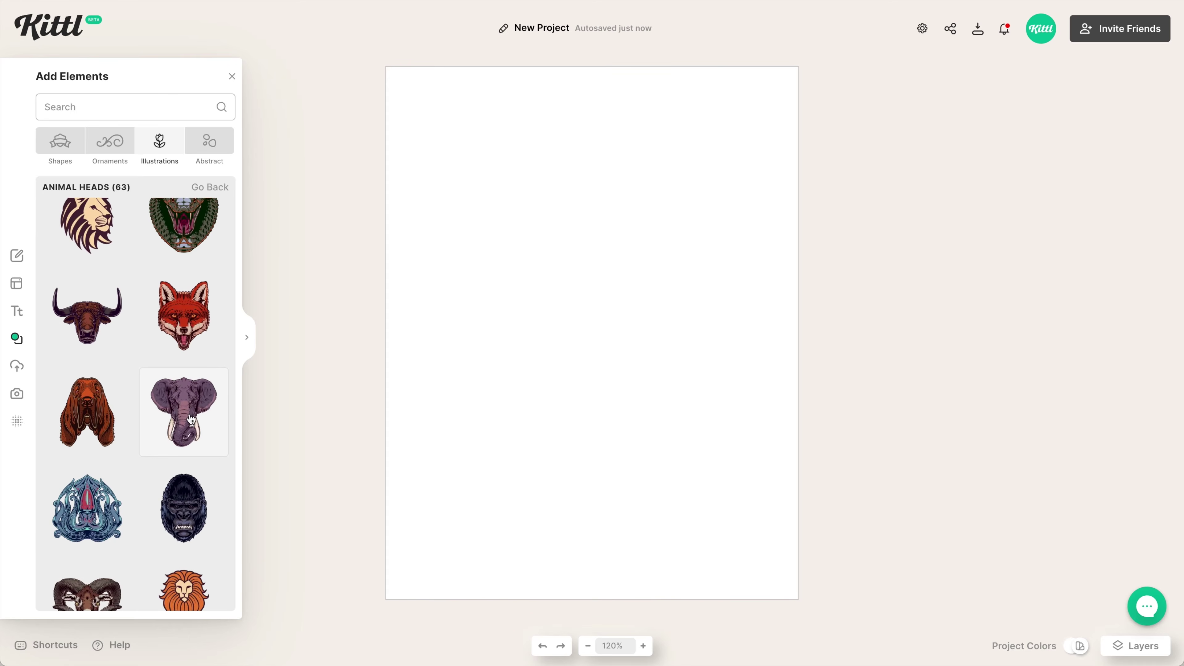
click(191, 419)
drag(657, 403, 764, 506)
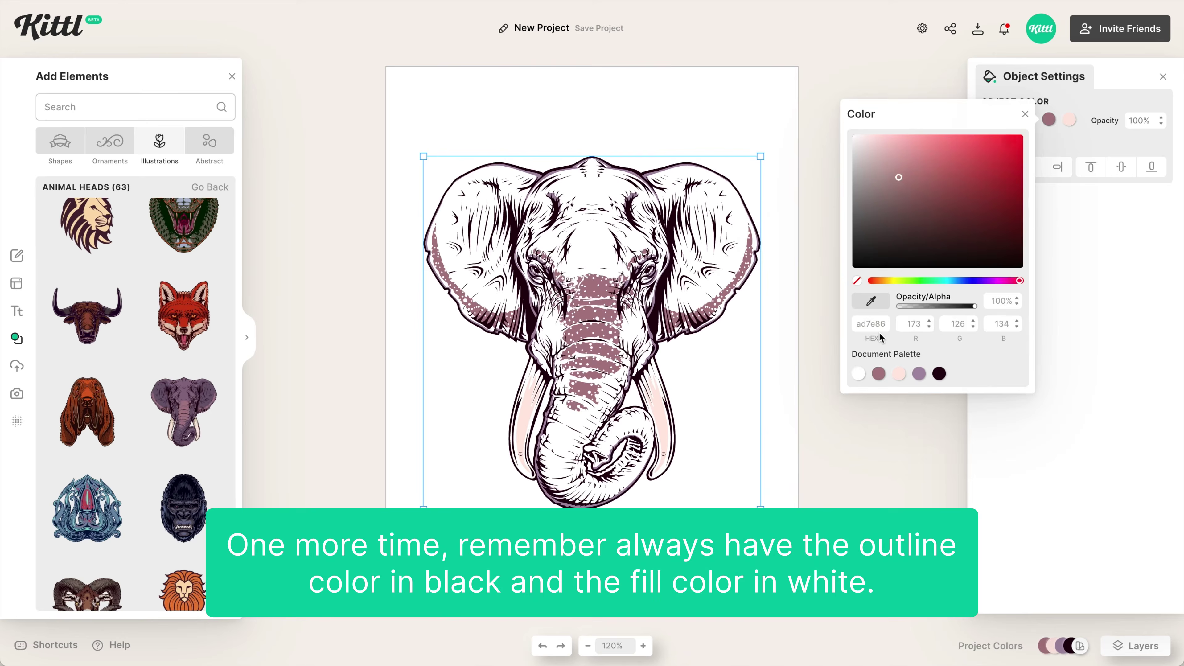
Step: Recolor the elephant head with white fills and a black outline
click(1094, 136)
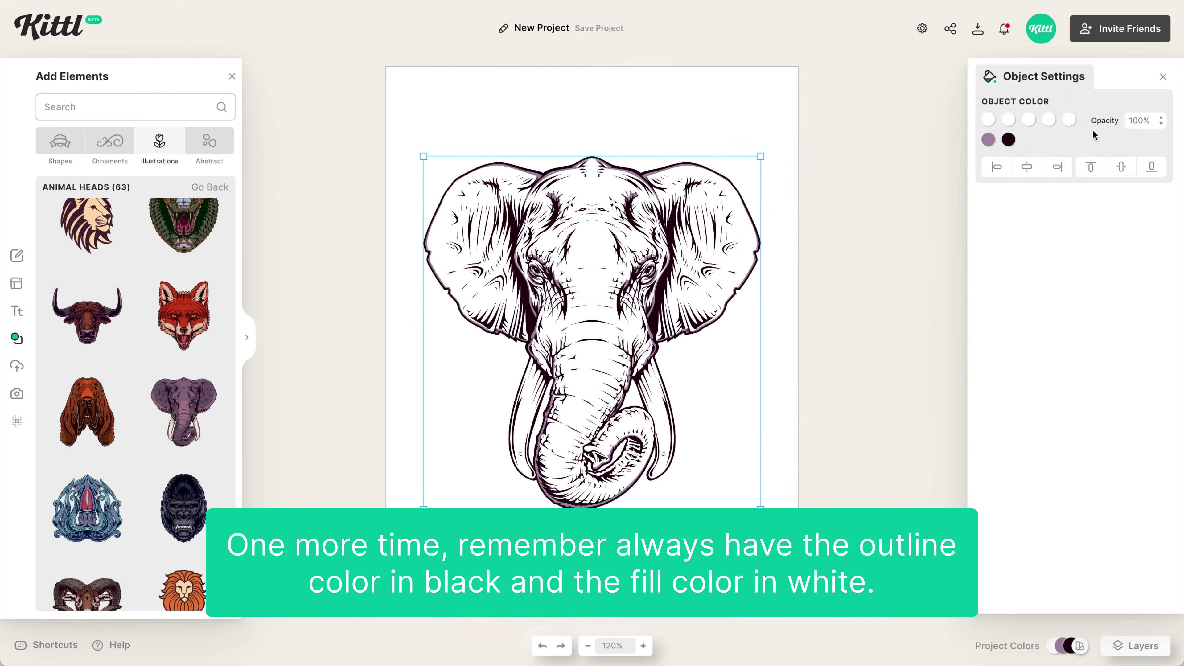
click(1009, 139)
click(466, 112)
Step: Add a hexagon from the Basic Shapes collection and stretch it into a wide banner over the end of the elephant's trunk
click(59, 142)
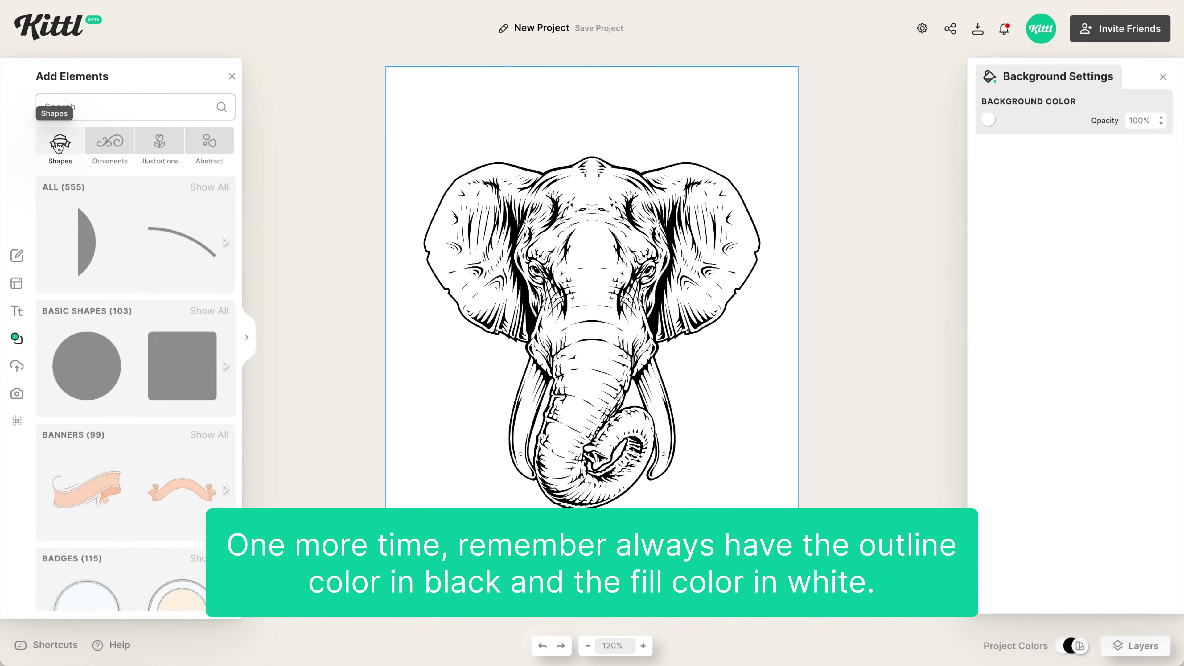
click(223, 310)
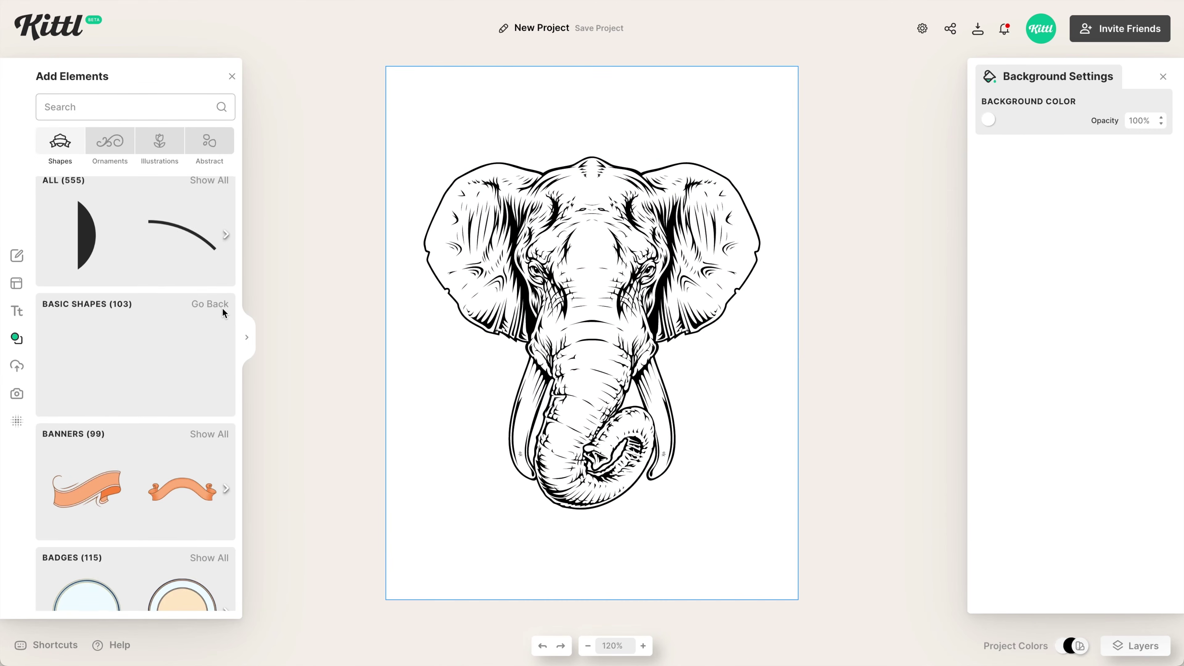
scroll(163, 373, down, 8)
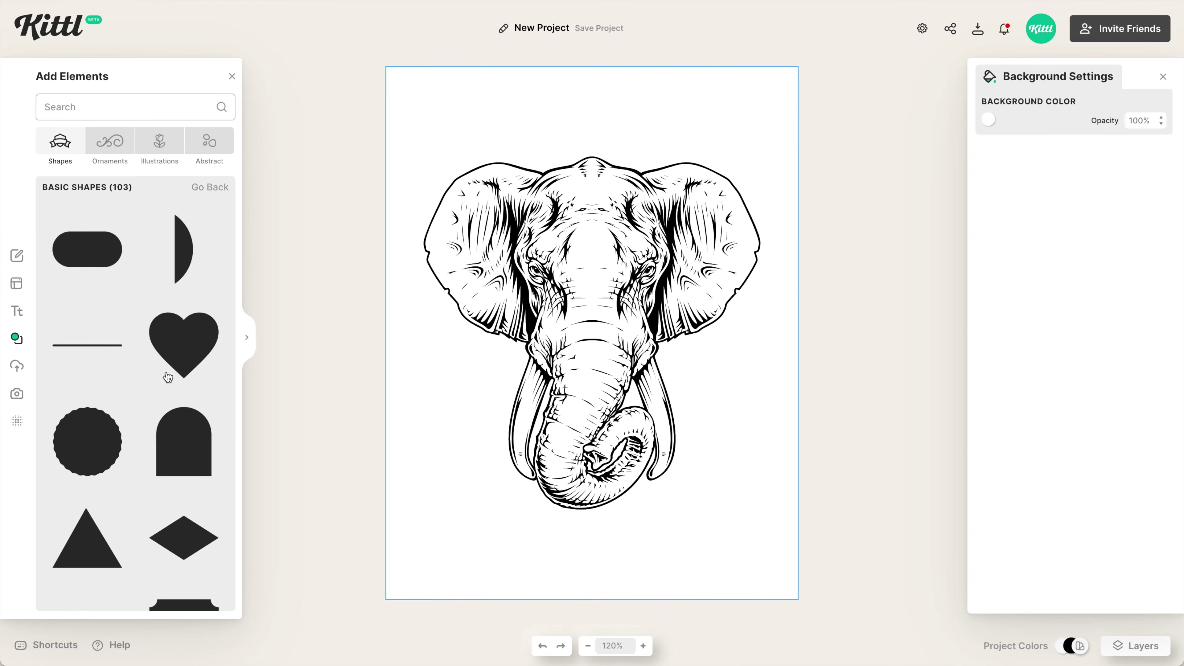
scroll(168, 377, down, 10)
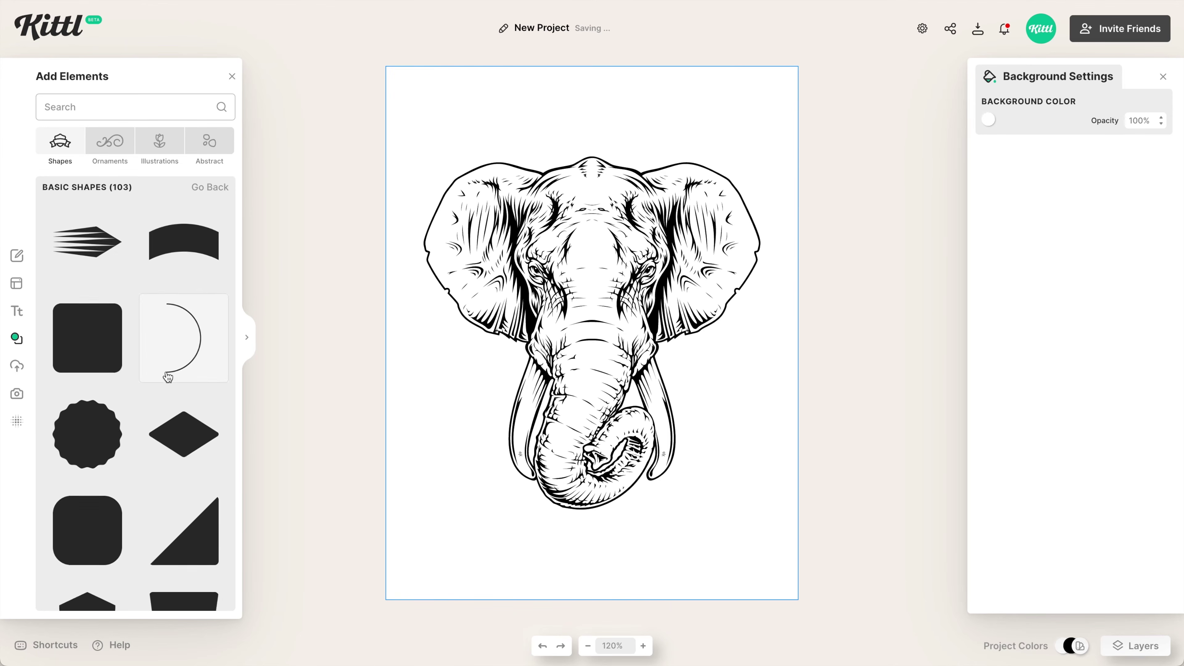
scroll(169, 378, down, 6)
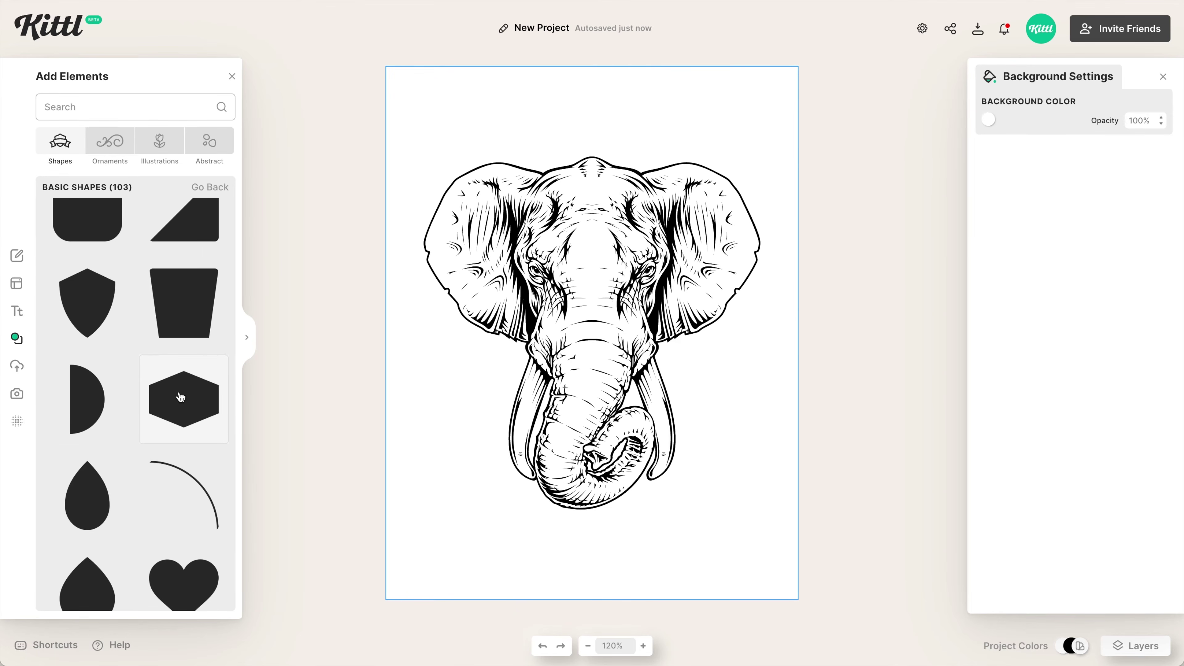
click(181, 397)
drag(626, 329, 680, 528)
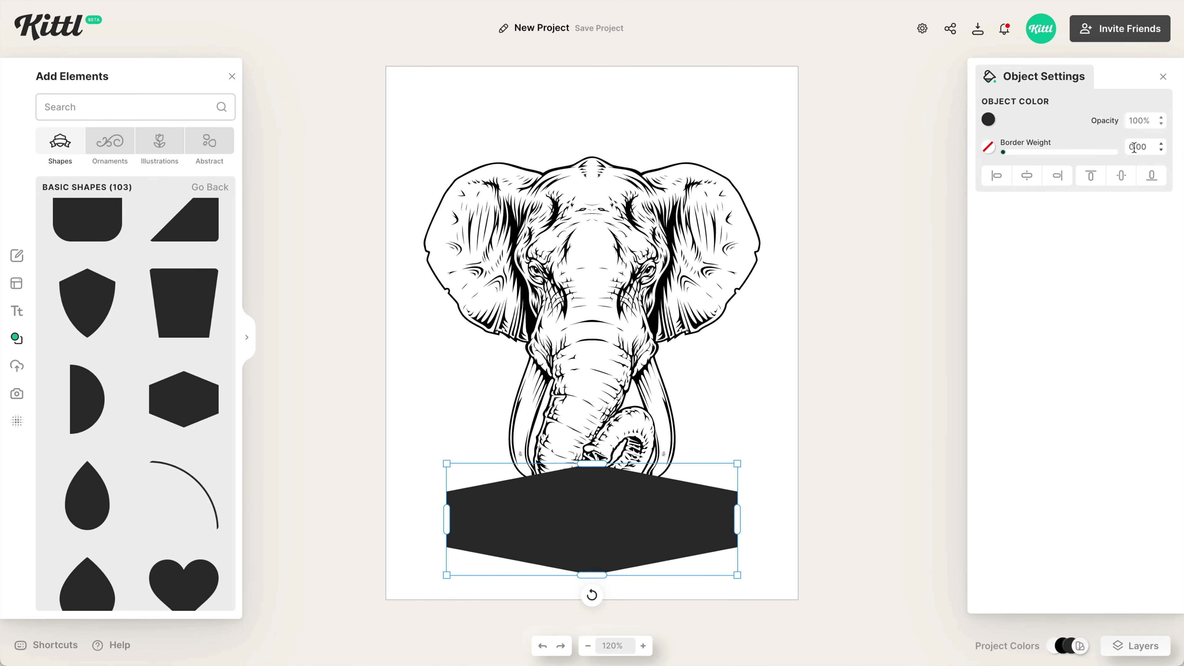
Step: Give the hexagon banner a black border of weight 3 and a white fill
text(3)
key(Return)
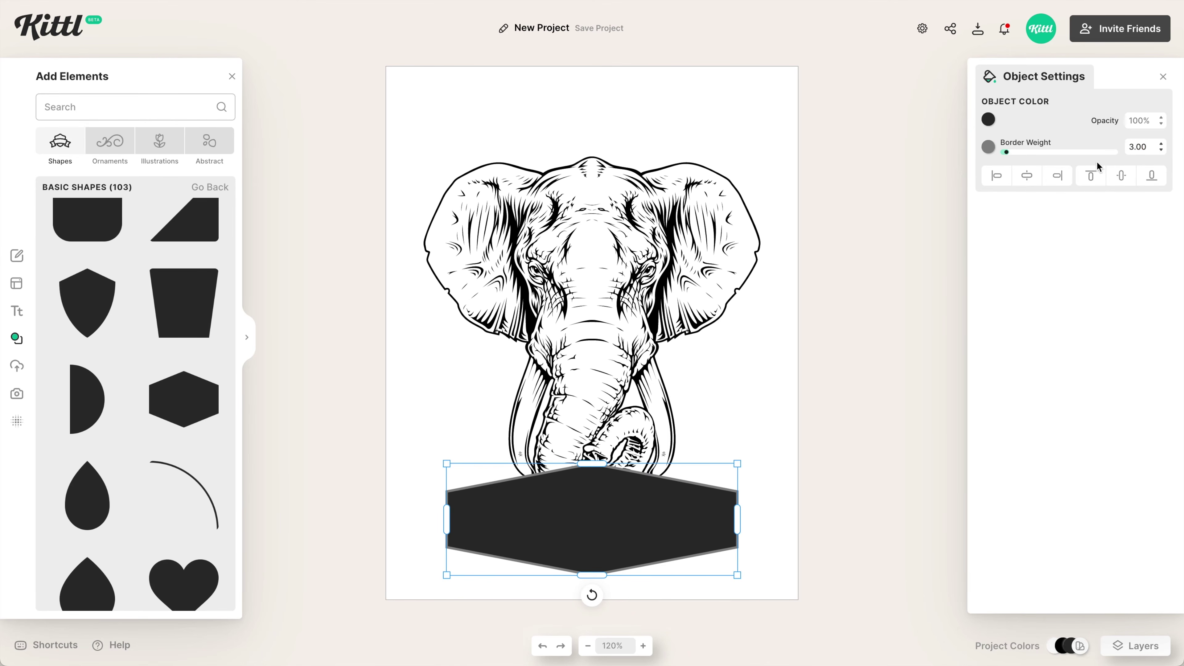
click(987, 146)
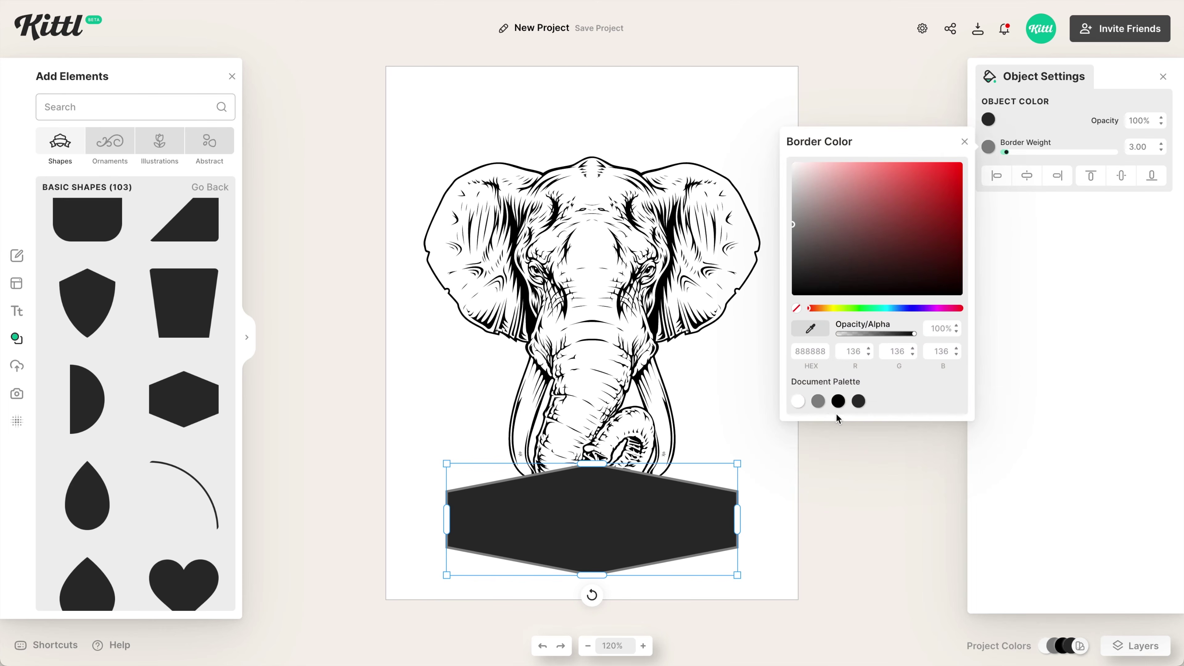
click(838, 403)
click(988, 119)
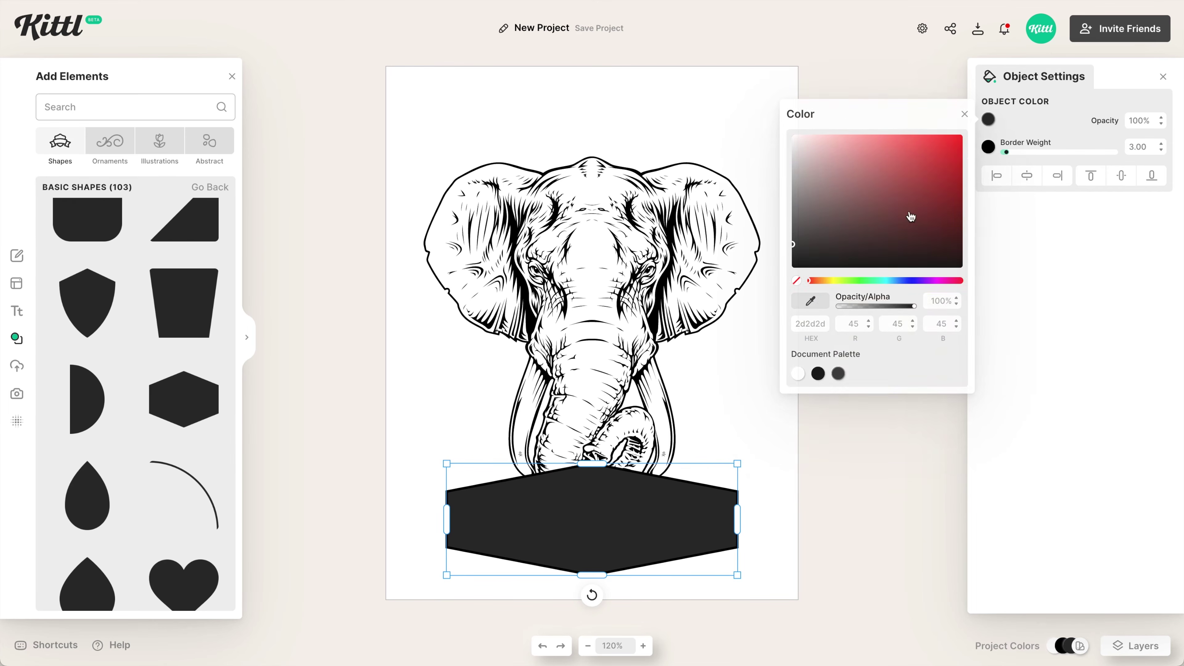
click(798, 377)
Step: Send the hexagon banner to the back and move the elephant head up slightly
right_click(648, 531)
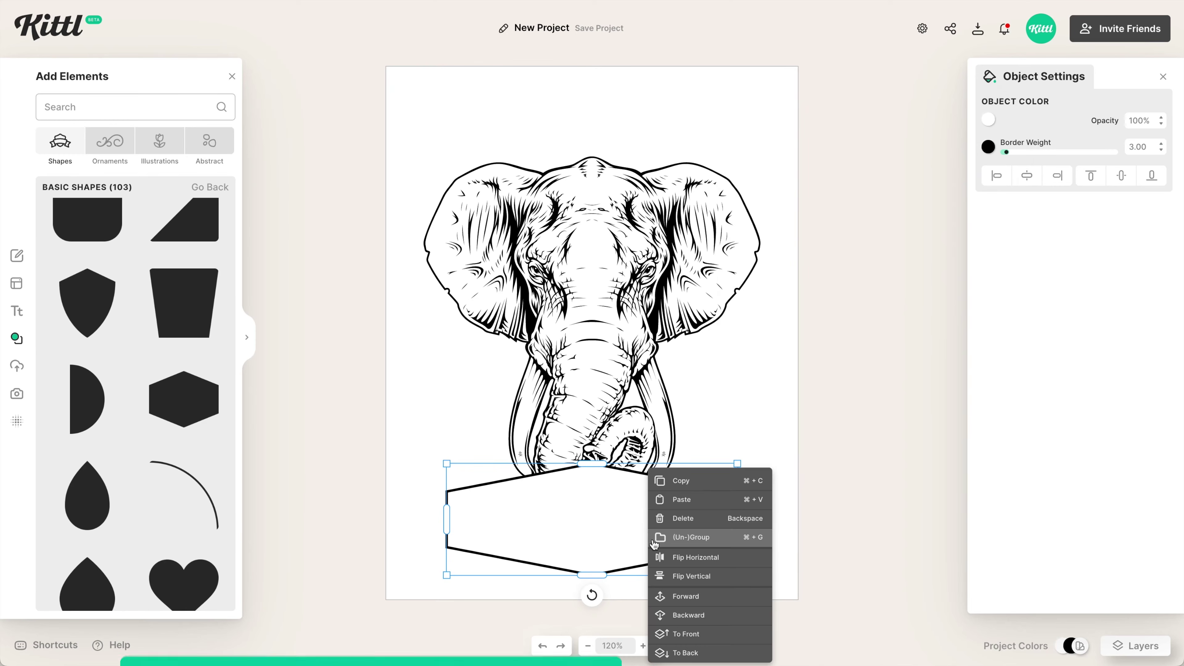
click(689, 652)
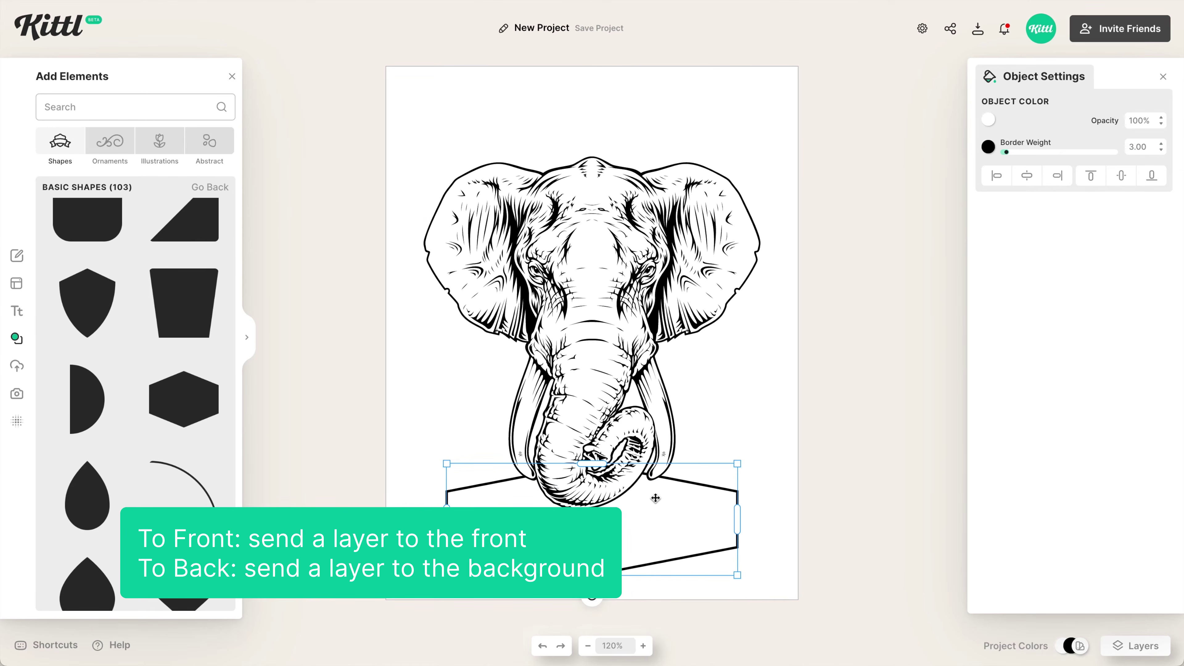
click(616, 414)
drag(611, 400, 611, 388)
click(788, 518)
Step: Add a text reading SAFARI and place it inside the hexagon banner below the trunk
key(t)
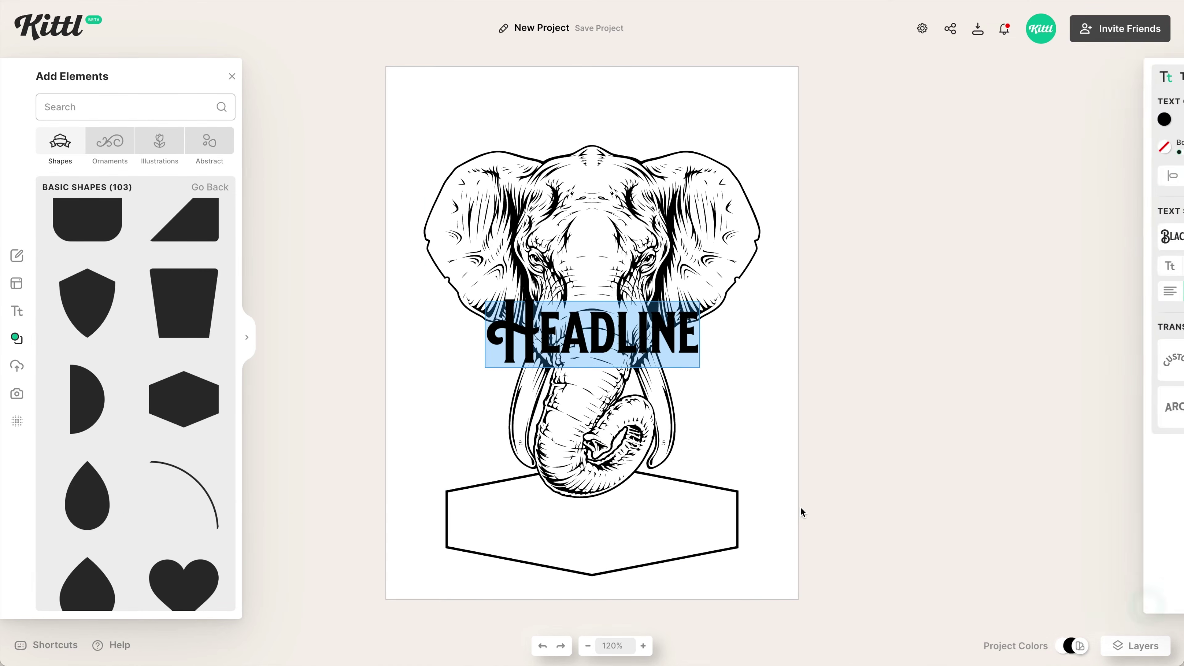
drag(674, 344, 659, 525)
double_click(659, 525)
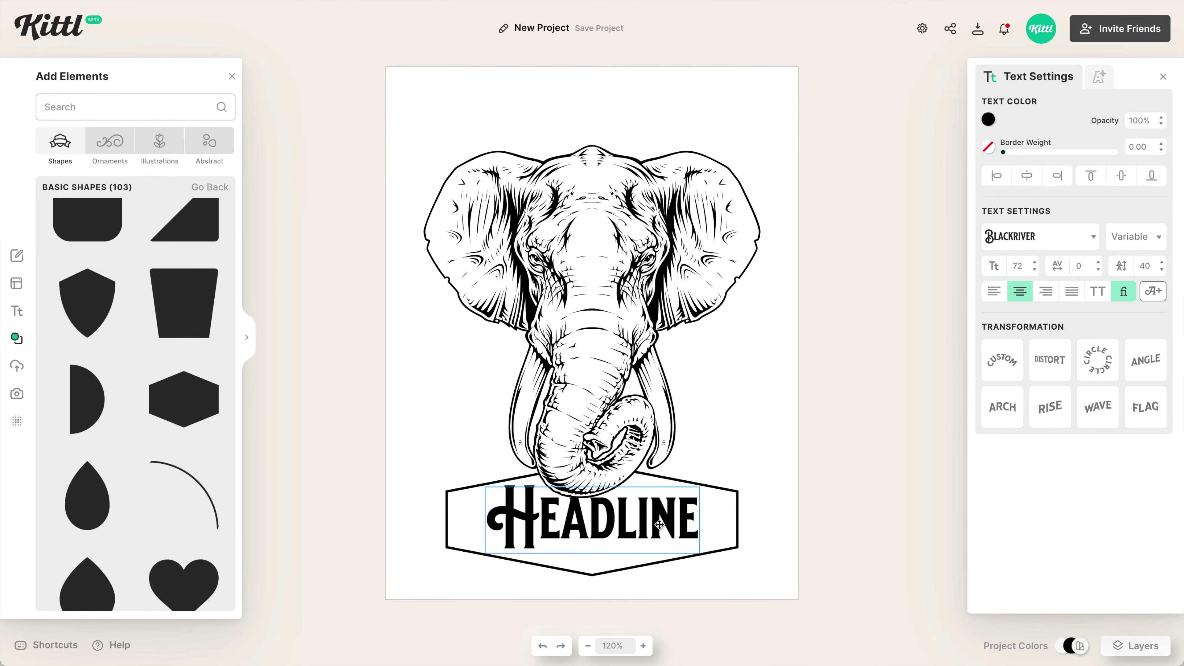
key(ctrl+a)
text(SAF)
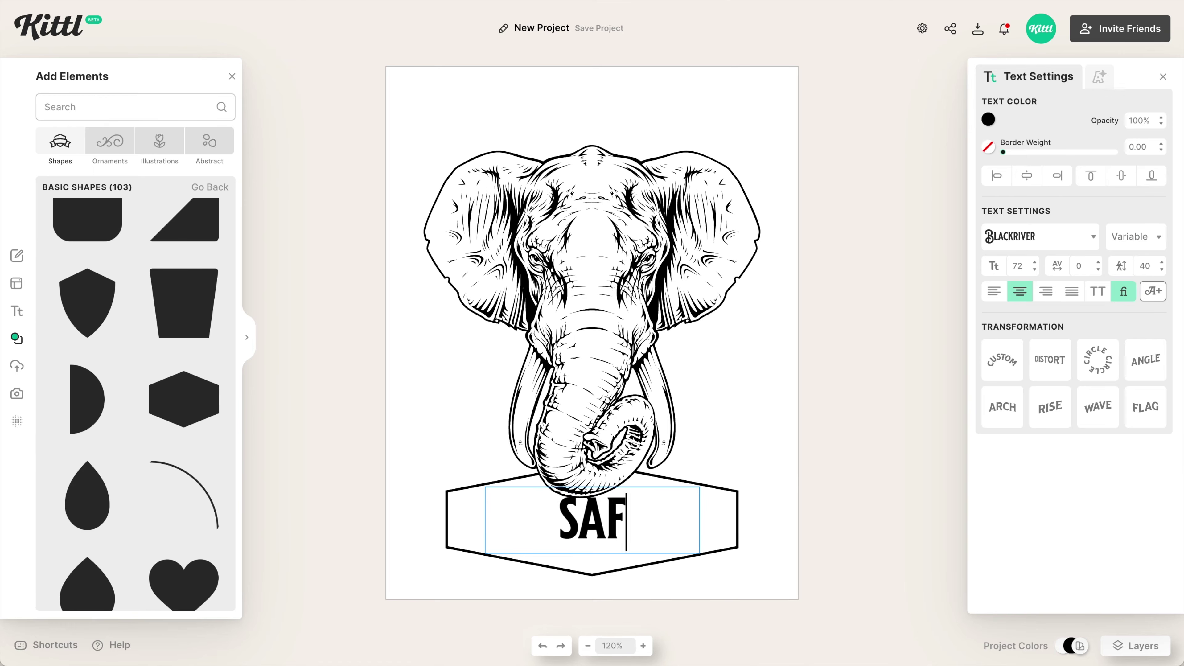
text(ARI)
key(Escape)
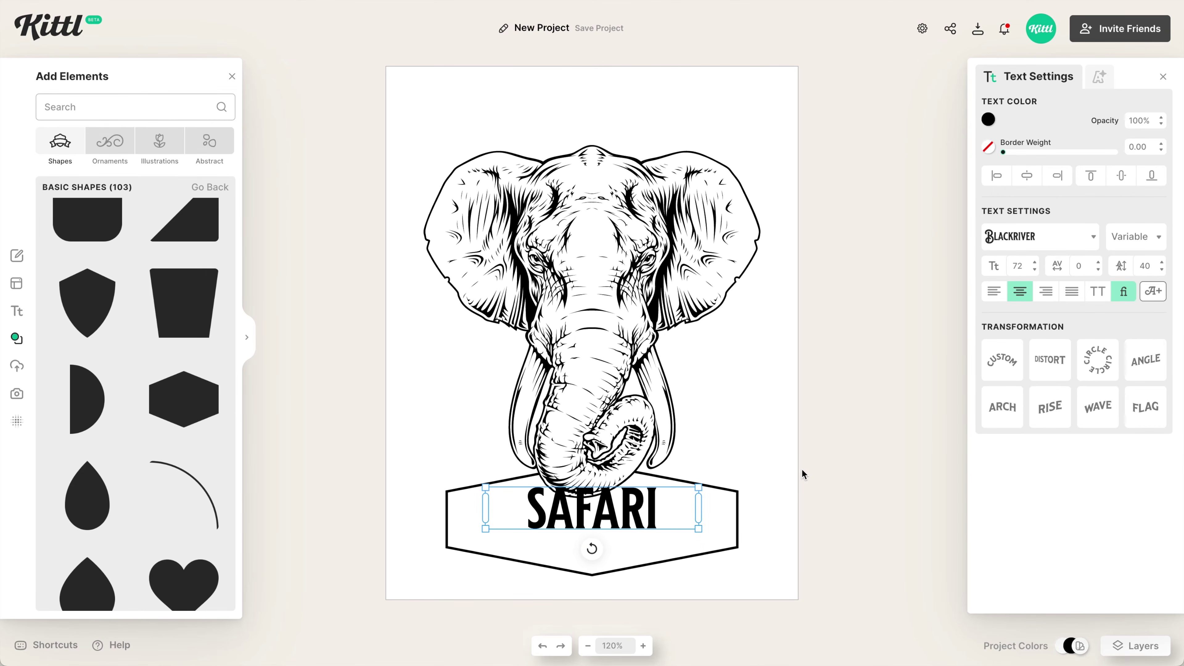
drag(638, 510, 639, 522)
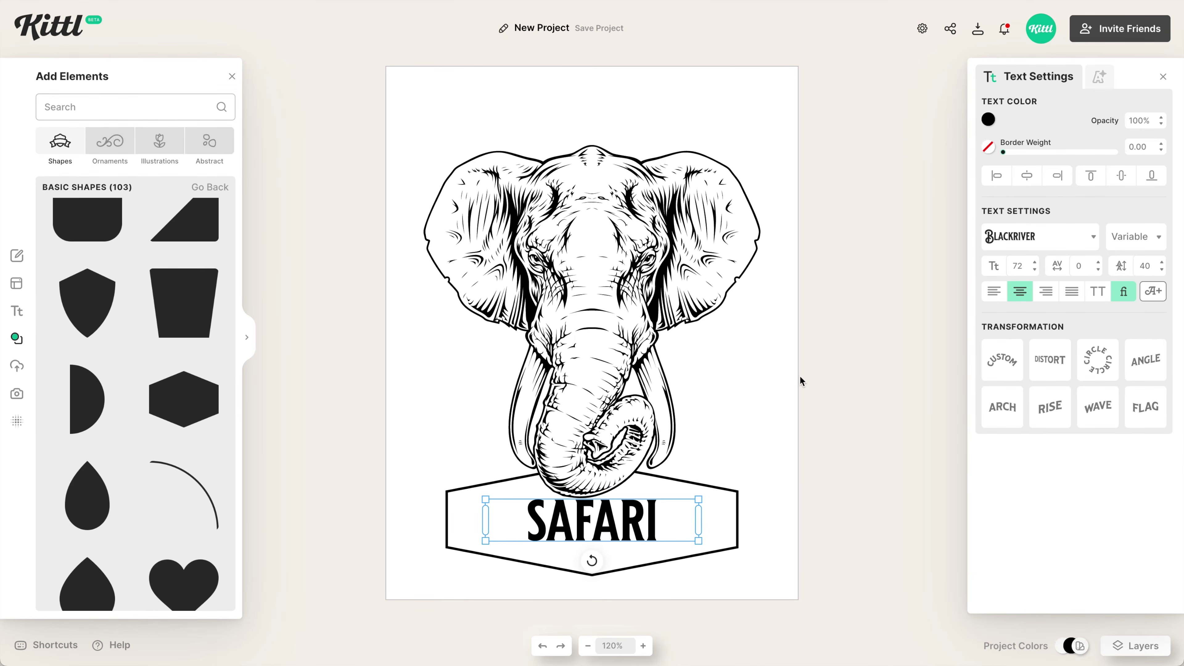
Step: Set the SAFARI text in the Slackey typeface with all caps and widen its box to fit on one line
click(1034, 247)
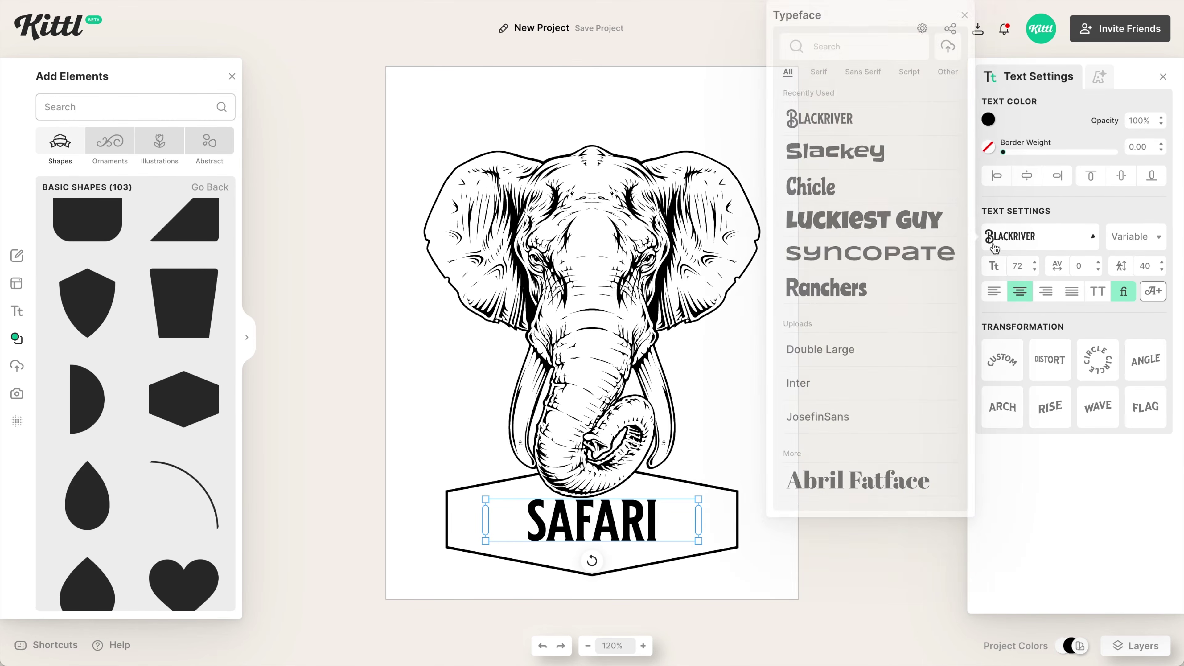
click(886, 157)
click(1097, 293)
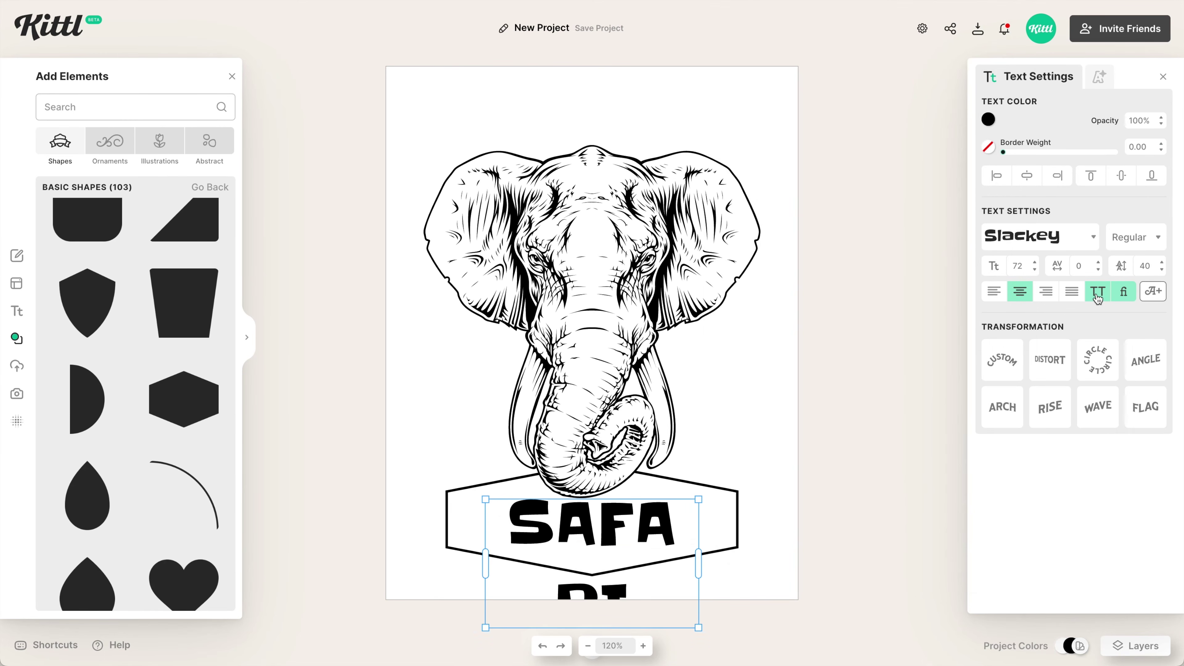
drag(700, 566, 692, 536)
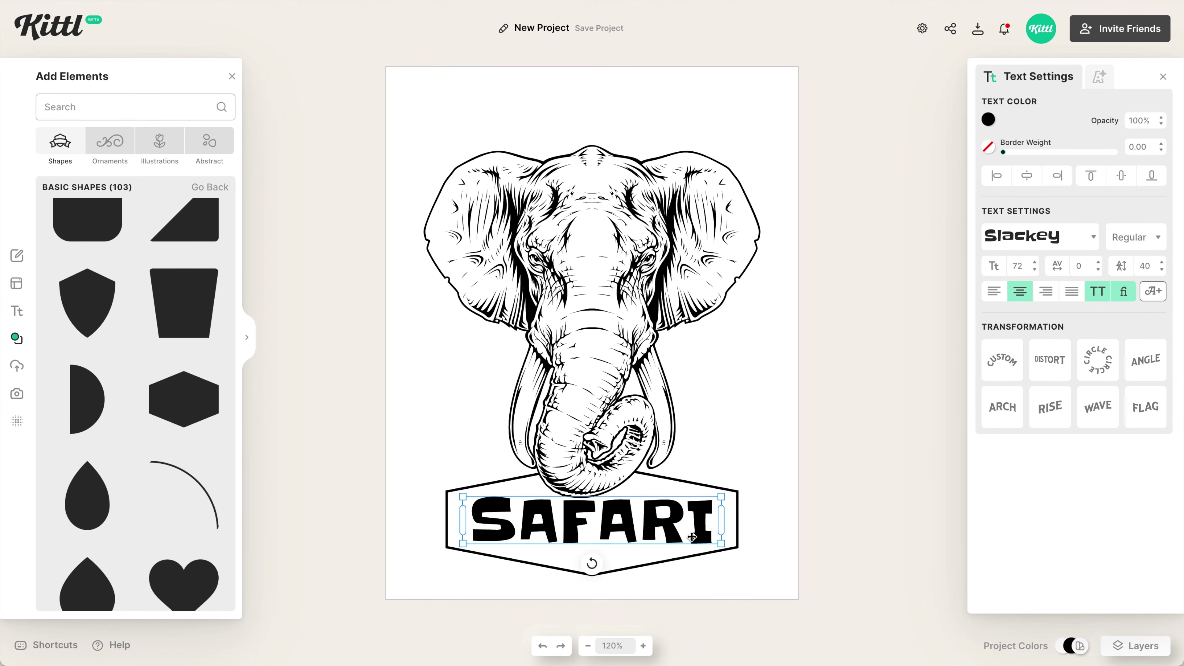
Step: Give the SAFARI text a black border of weight 2 and a white fill
text(2)
key(Return)
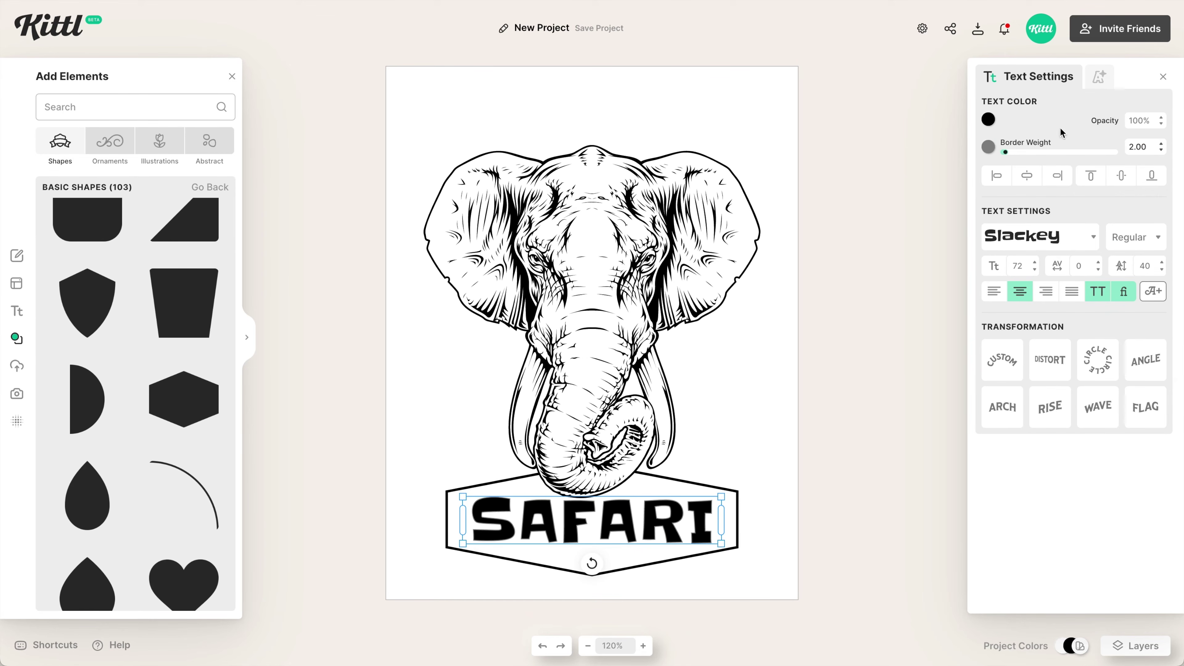
click(988, 147)
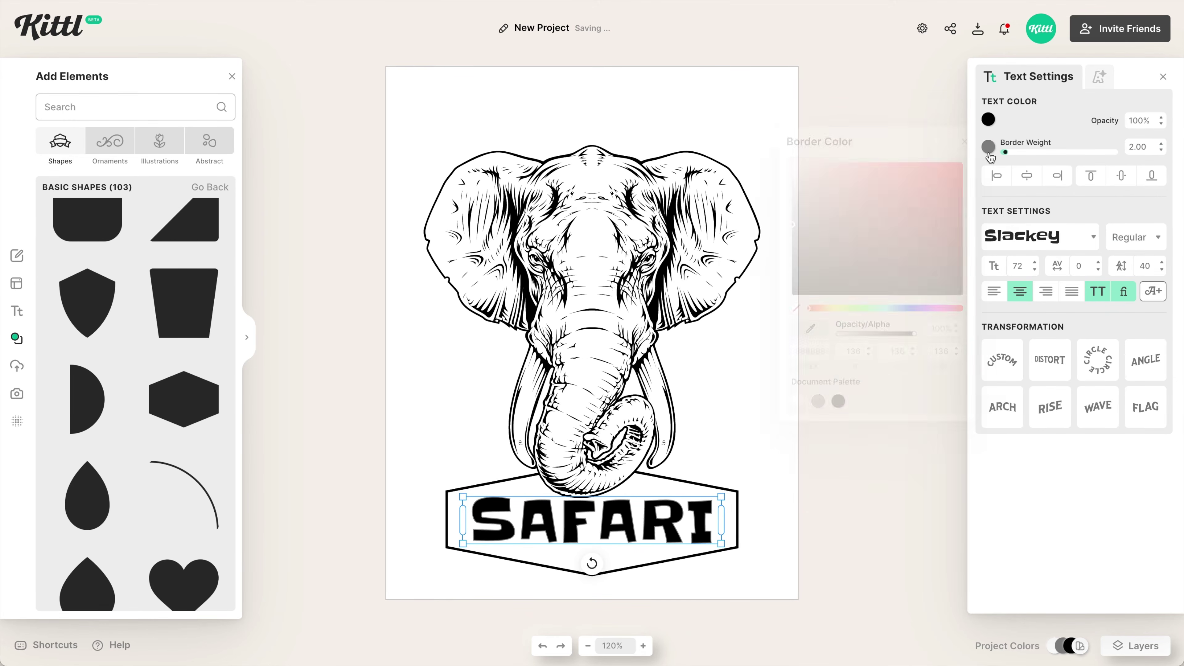
click(838, 402)
click(988, 119)
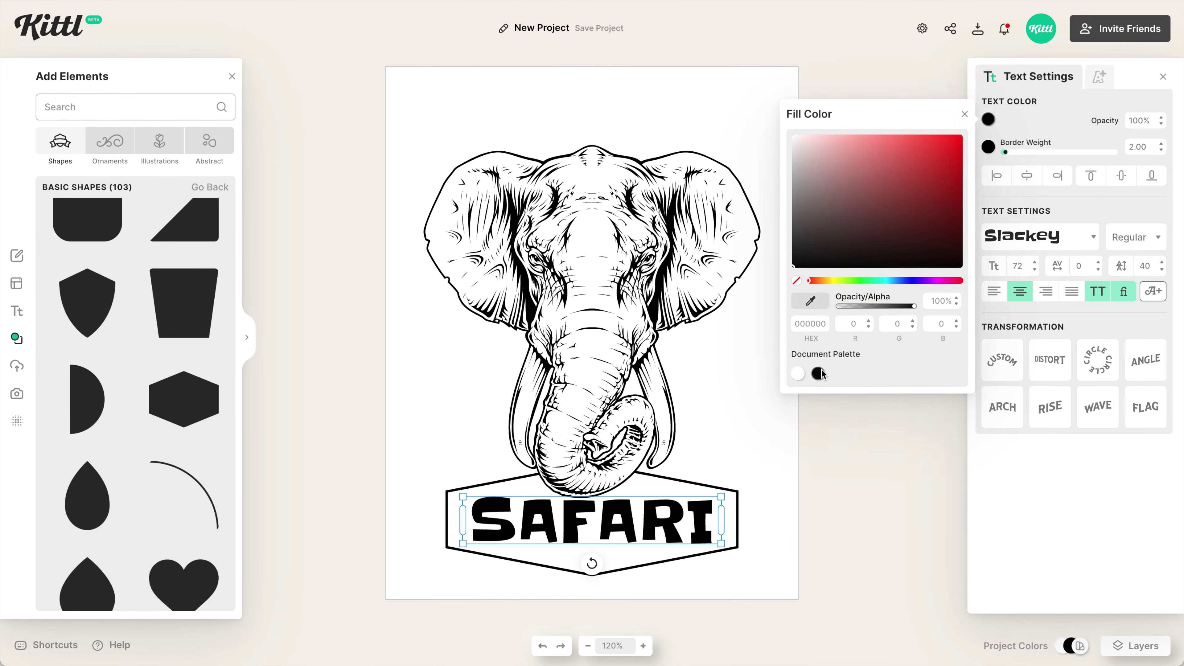
click(797, 373)
Step: Set the SAFARI text's border weight to 3
click(667, 537)
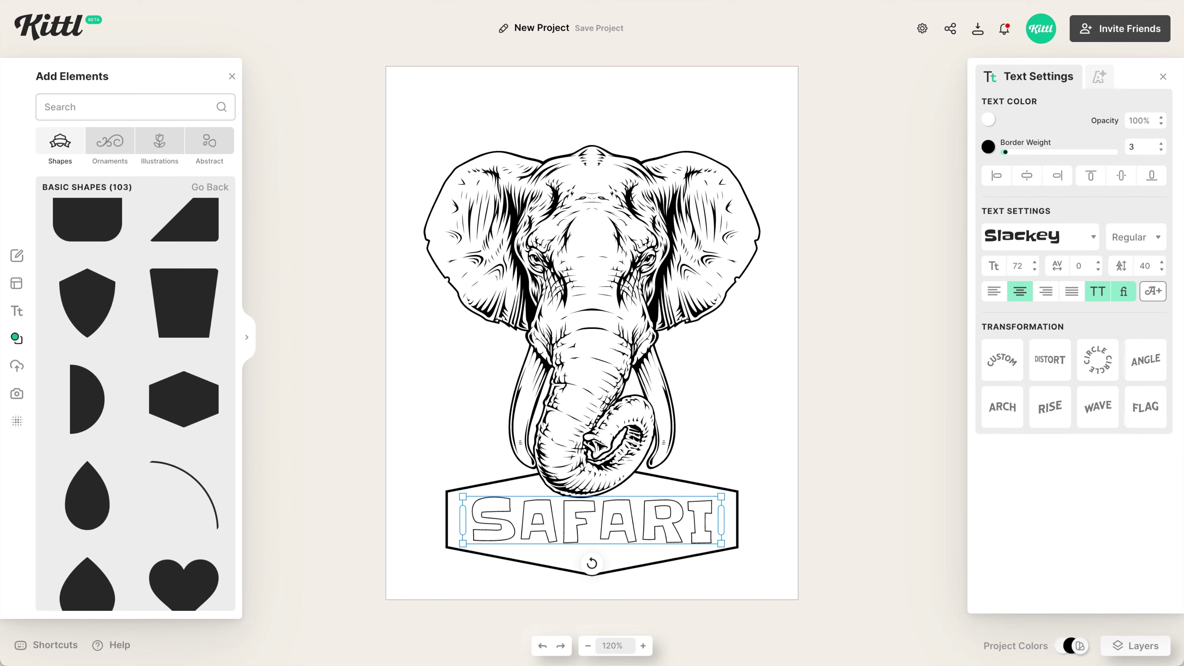
key(Return)
click(826, 422)
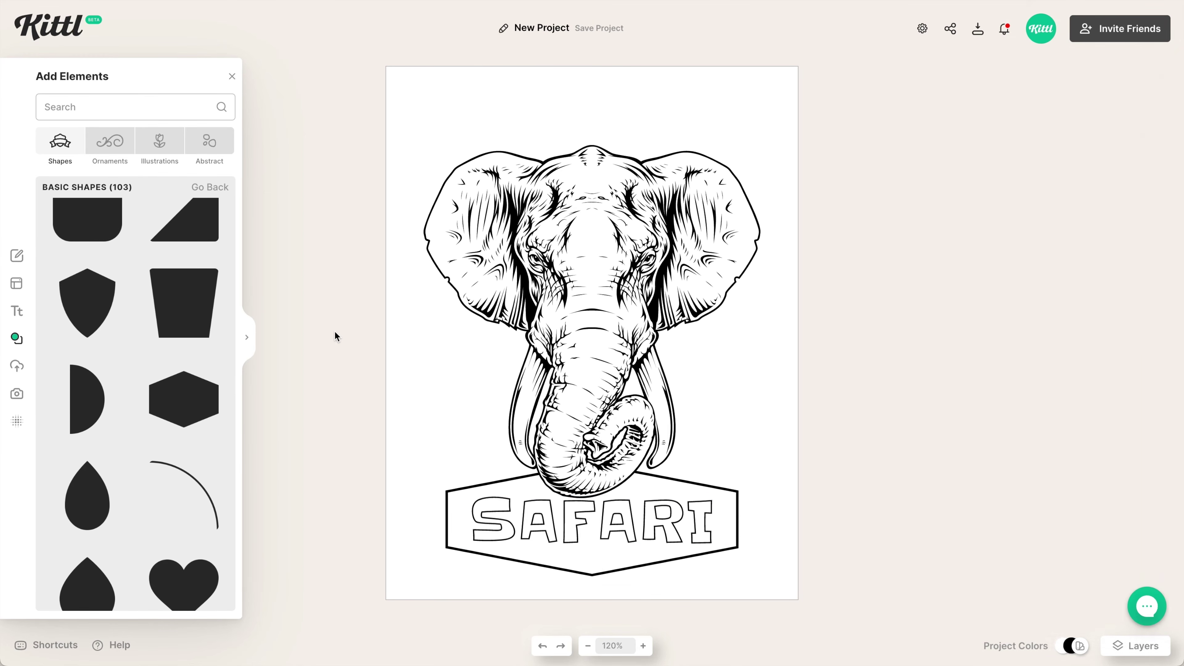
Step: Search the elements for "tree", add a broad leafy tree and place it enlarged on the left side of the elephant's trunk
click(156, 145)
click(132, 107)
text(tree)
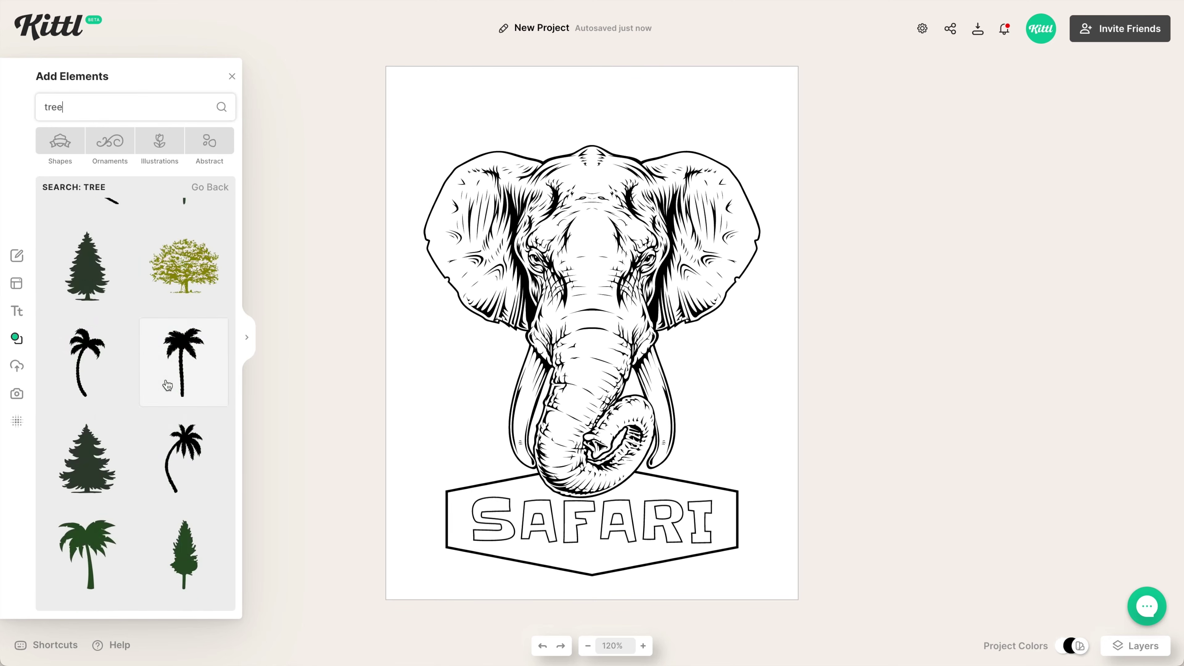
scroll(167, 385, down, 9)
click(185, 313)
drag(650, 263, 718, 180)
drag(626, 291, 491, 425)
drag(583, 313, 705, 427)
Step: Add the tall branching tree to the right of the trunk, enlarged, flipped horizontally and sent to the back
scroll(135, 373, down, 8)
click(87, 297)
drag(733, 382, 767, 328)
right_click(714, 388)
click(753, 478)
right_click(719, 404)
click(754, 589)
Step: Recolour both trees' foliage and trunk colours white, and shift the tree beside the trunk's curl slightly toward the elephant with a small tilt
shift+click(467, 396)
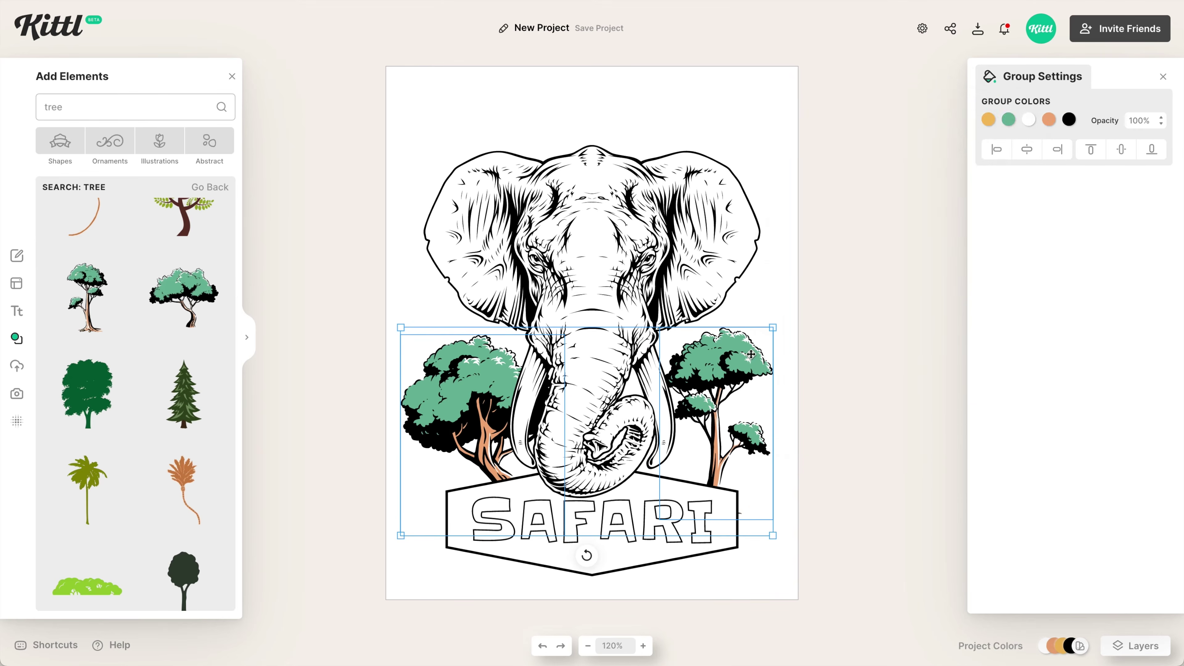
click(1008, 119)
click(1029, 120)
click(837, 373)
click(718, 397)
drag(718, 397, 708, 397)
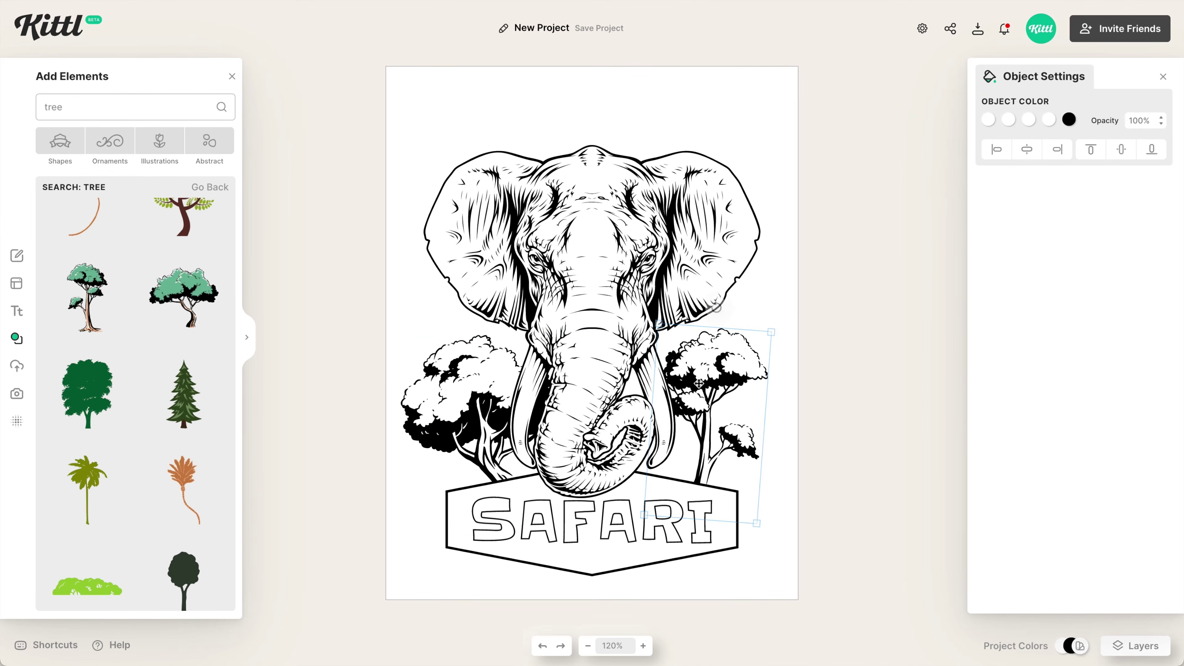
Step: Add a basic circle behind the top of the tree on the page's right side and give it a black border of weight 2
click(60, 141)
click(87, 366)
drag(666, 265, 593, 332)
drag(558, 366, 748, 336)
right_click(748, 346)
click(989, 146)
click(988, 146)
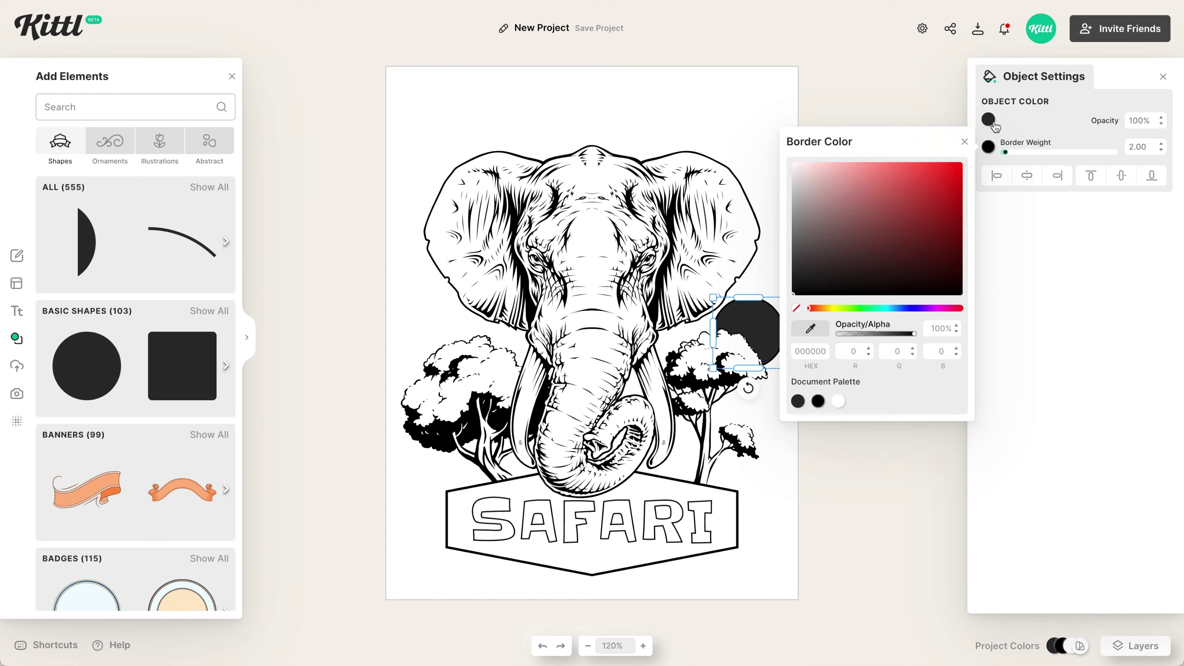
click(796, 402)
click(785, 357)
click(780, 601)
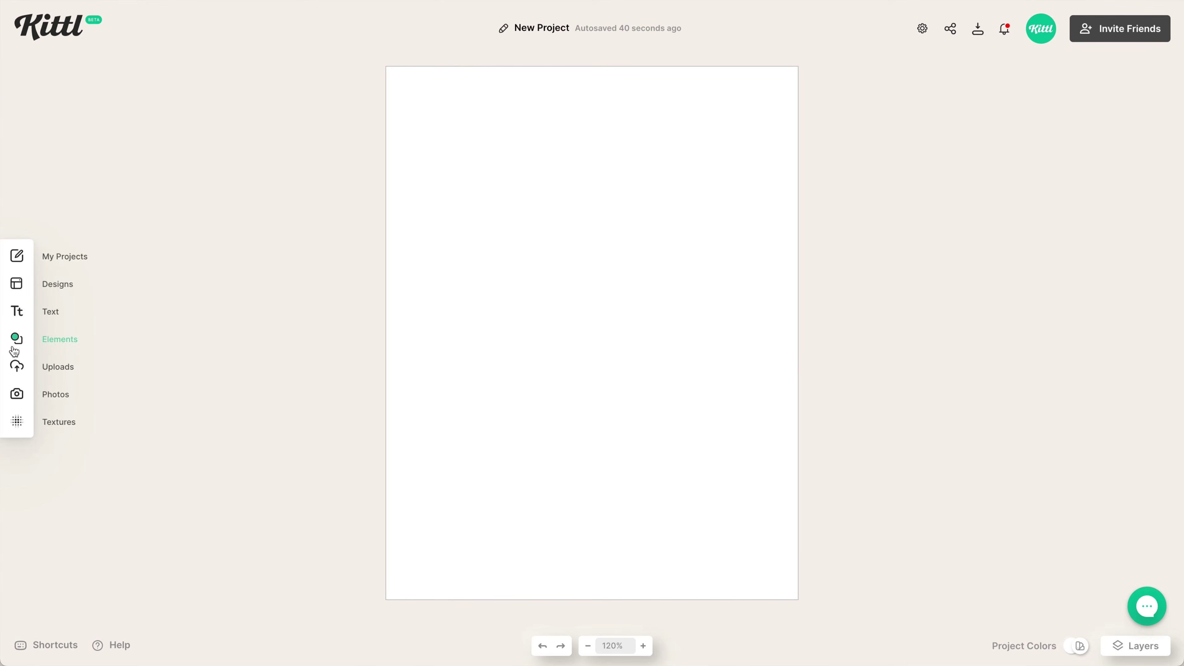
Step: Browse the badge shapes, add the oval frame with a ribbon banner to the blank page, and enlarge it around the page centre
click(42, 338)
scroll(102, 347, down, 3)
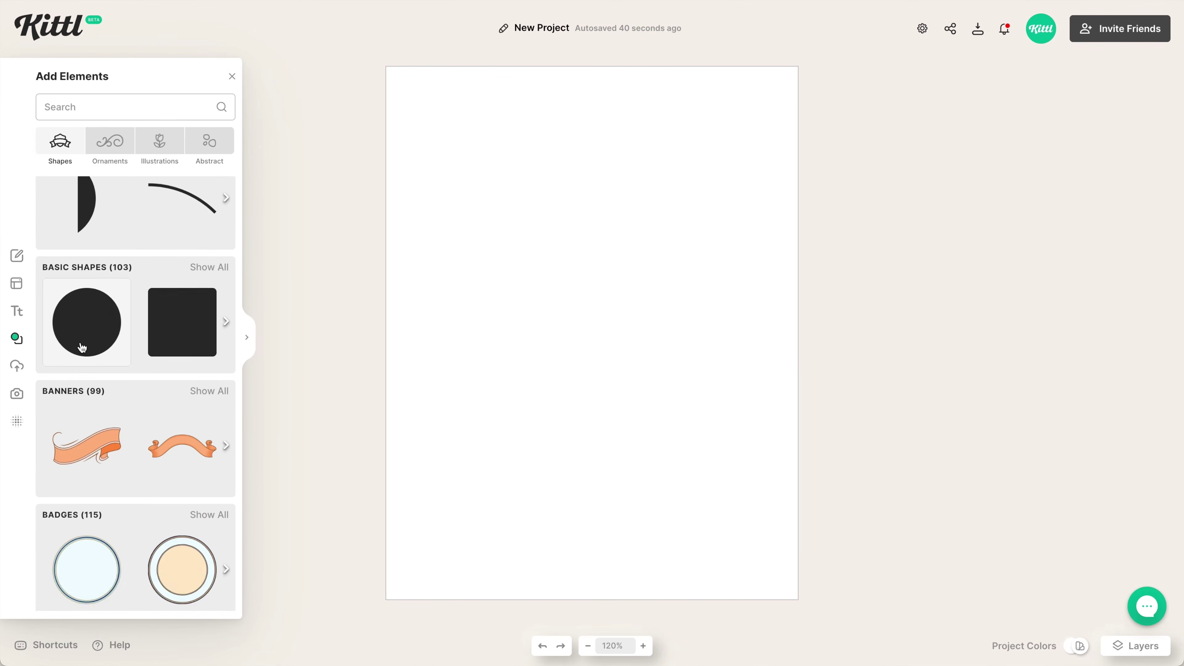
click(208, 396)
scroll(200, 351, down, 2)
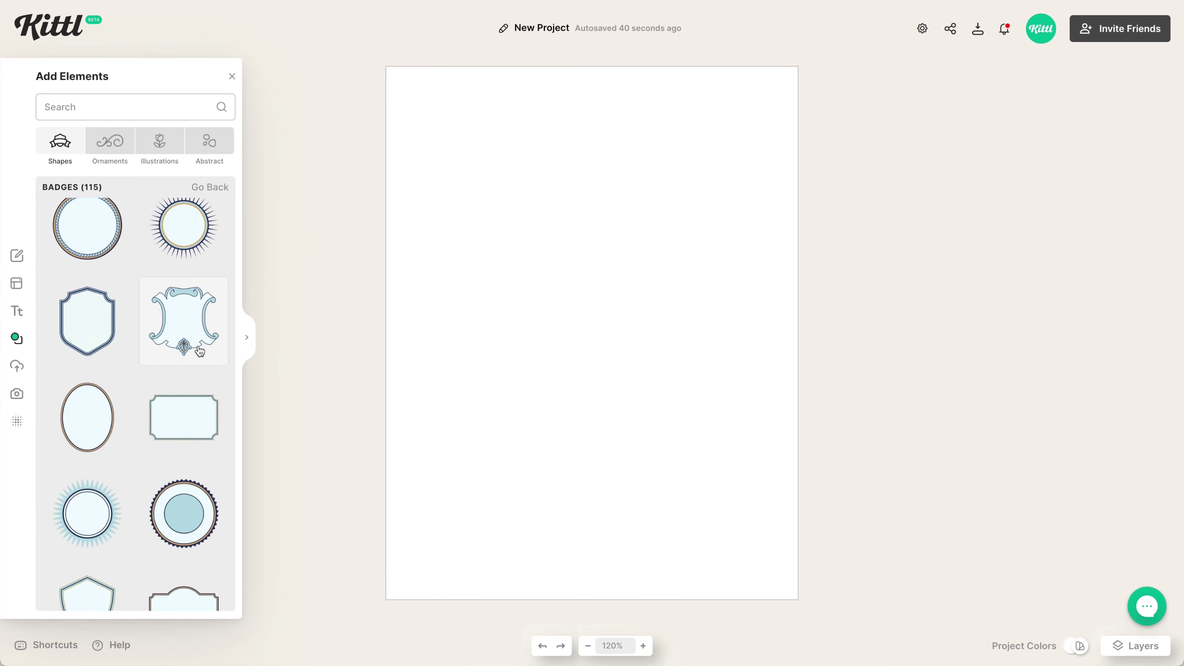
scroll(200, 351, down, 5)
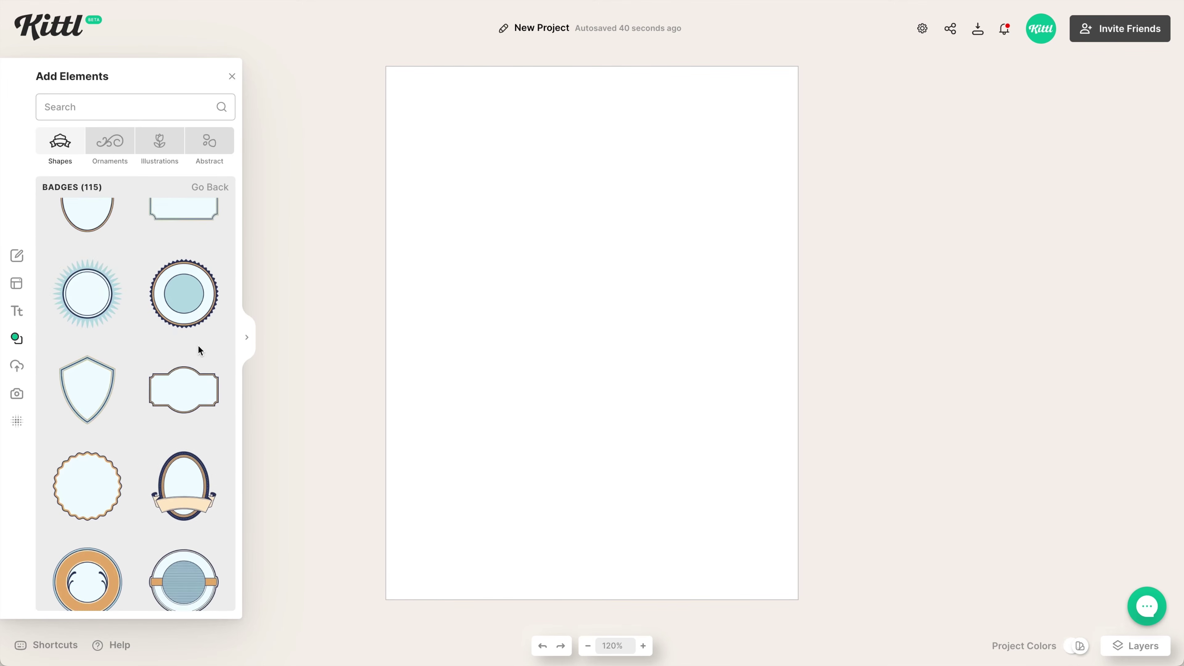
scroll(198, 349, down, 1)
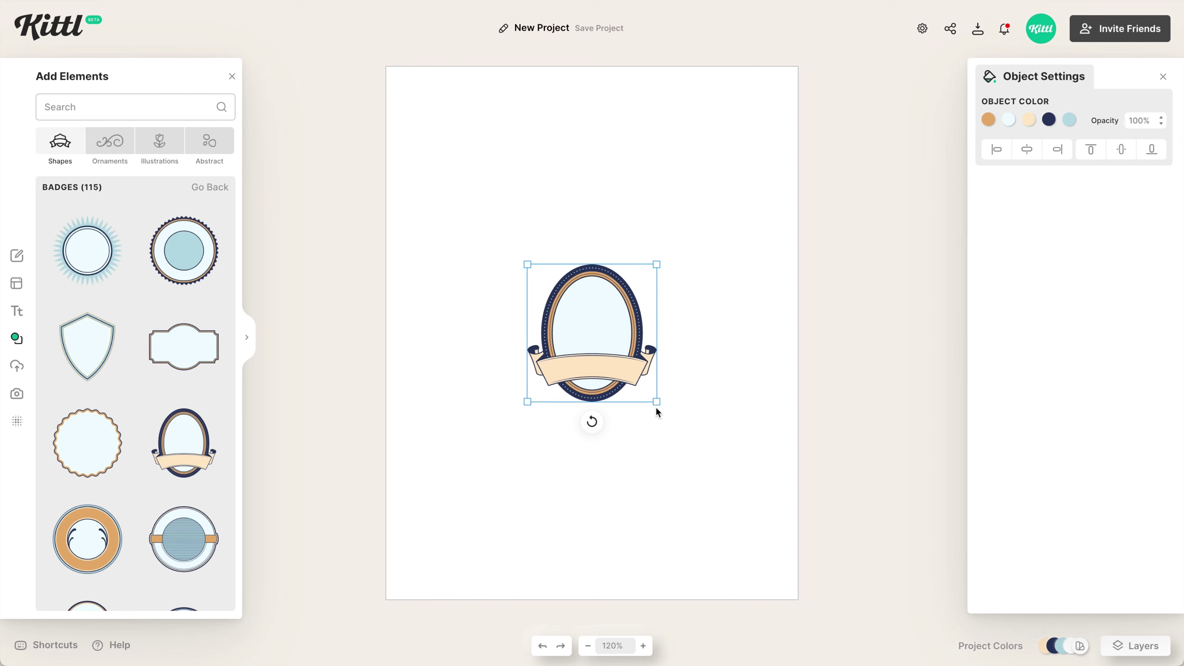
drag(657, 405, 745, 454)
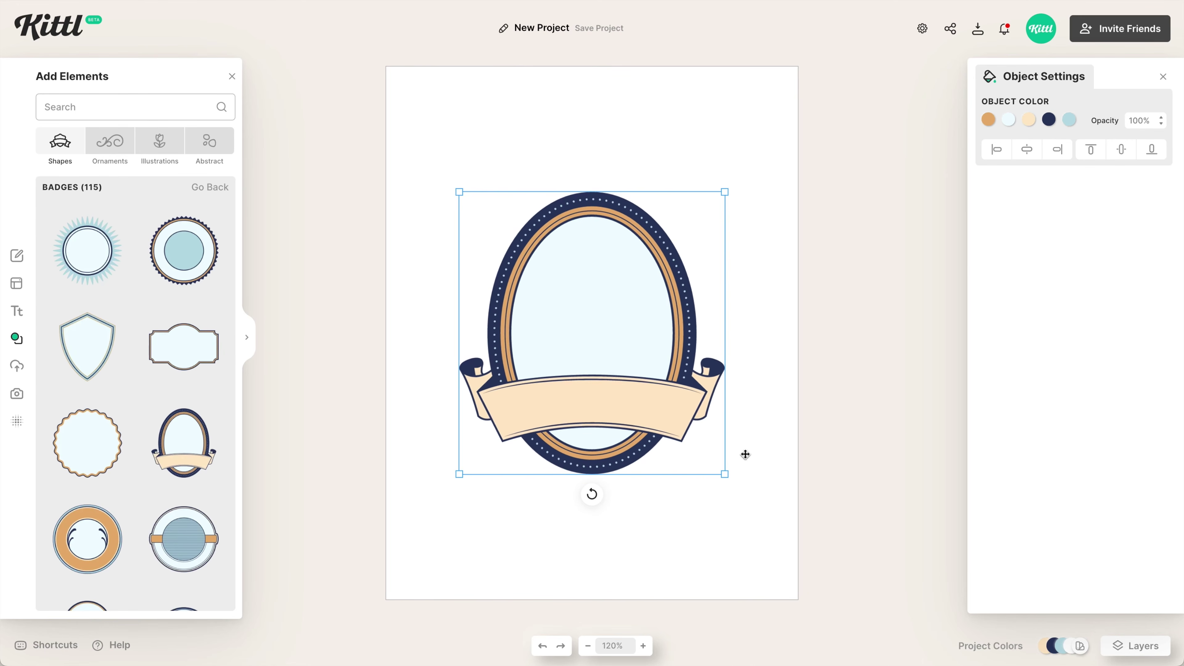
Step: Change the oval badge's navy colour to black (000000) and its light blue (badce5) to white
click(1049, 120)
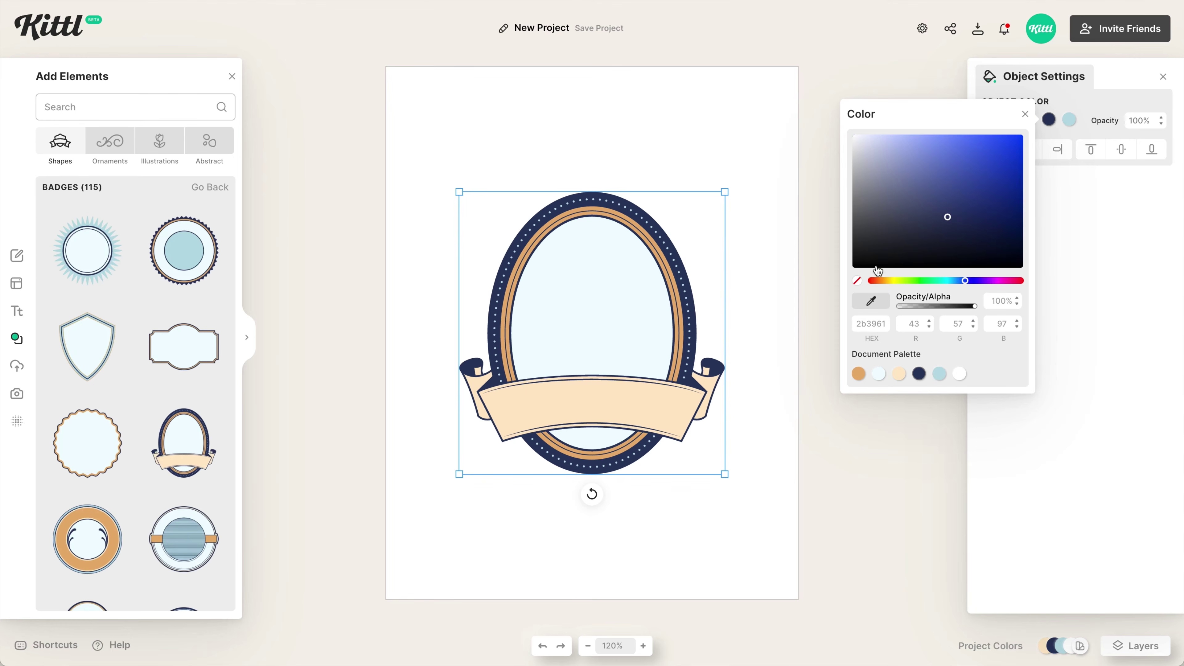
drag(878, 252, 830, 280)
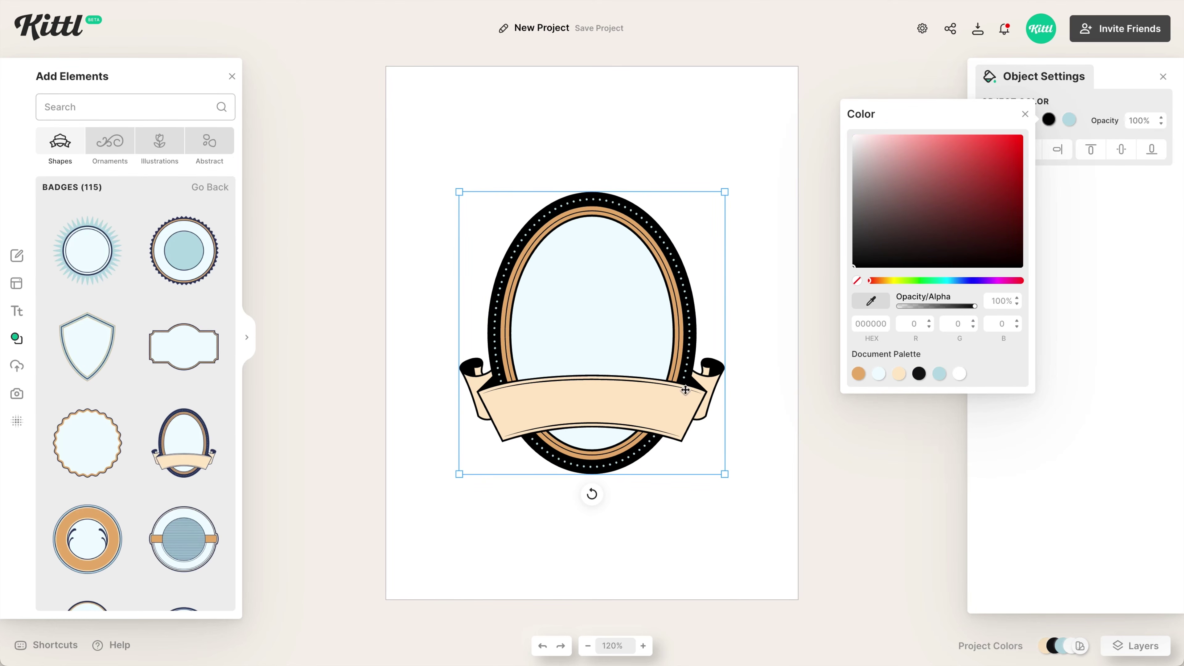
click(1069, 121)
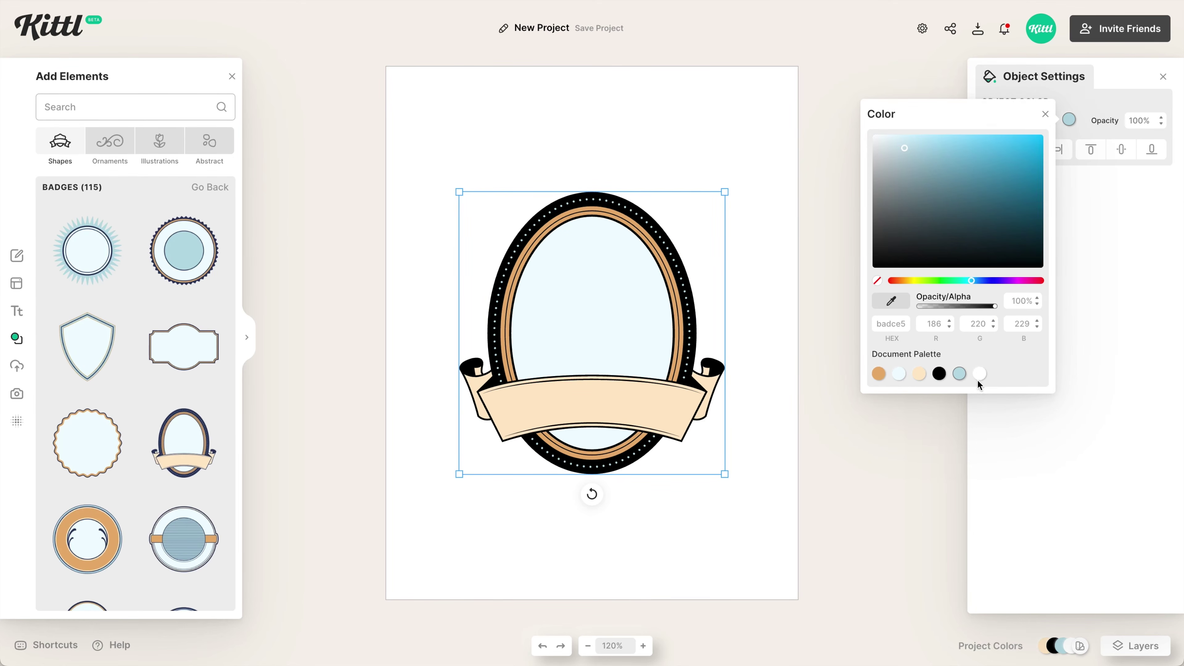
click(979, 373)
click(1086, 102)
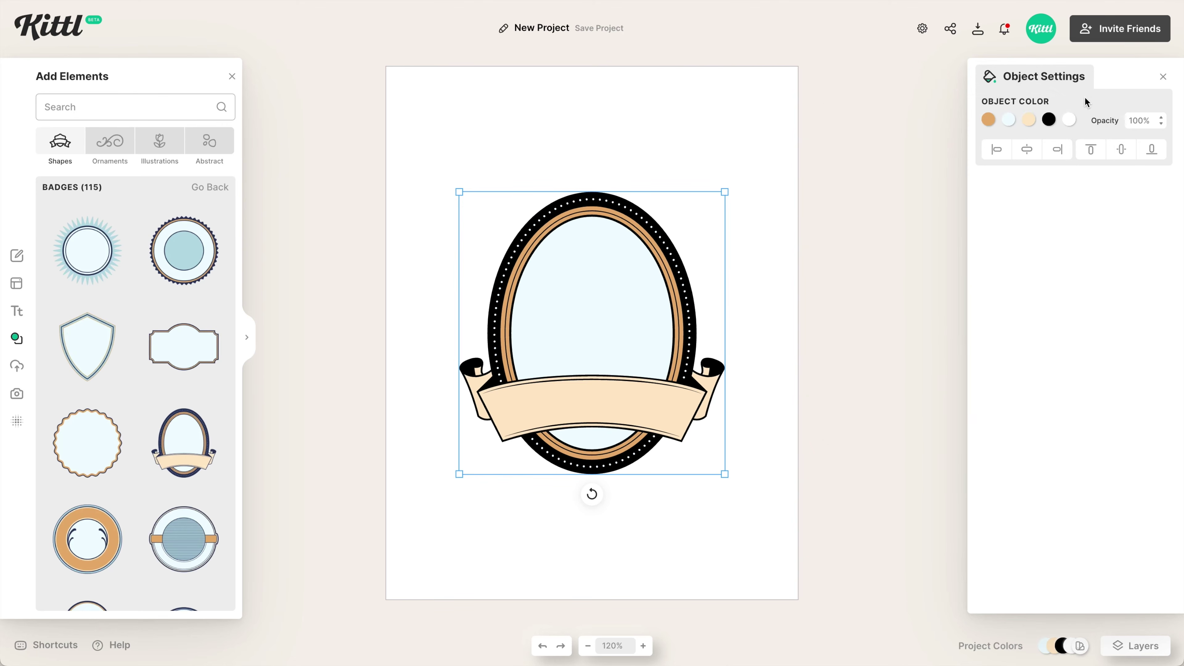
Step: Recolour the badge's cream, pale blue and orange areas white (ffffff)
click(1028, 120)
click(919, 374)
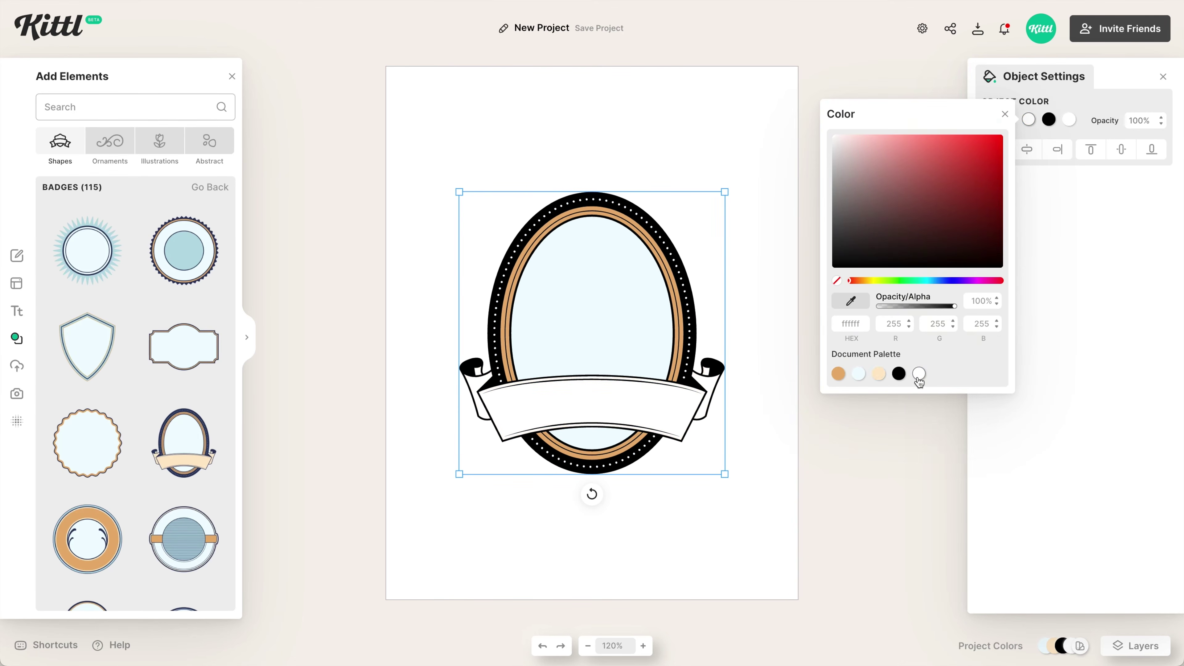
click(1075, 214)
click(1008, 120)
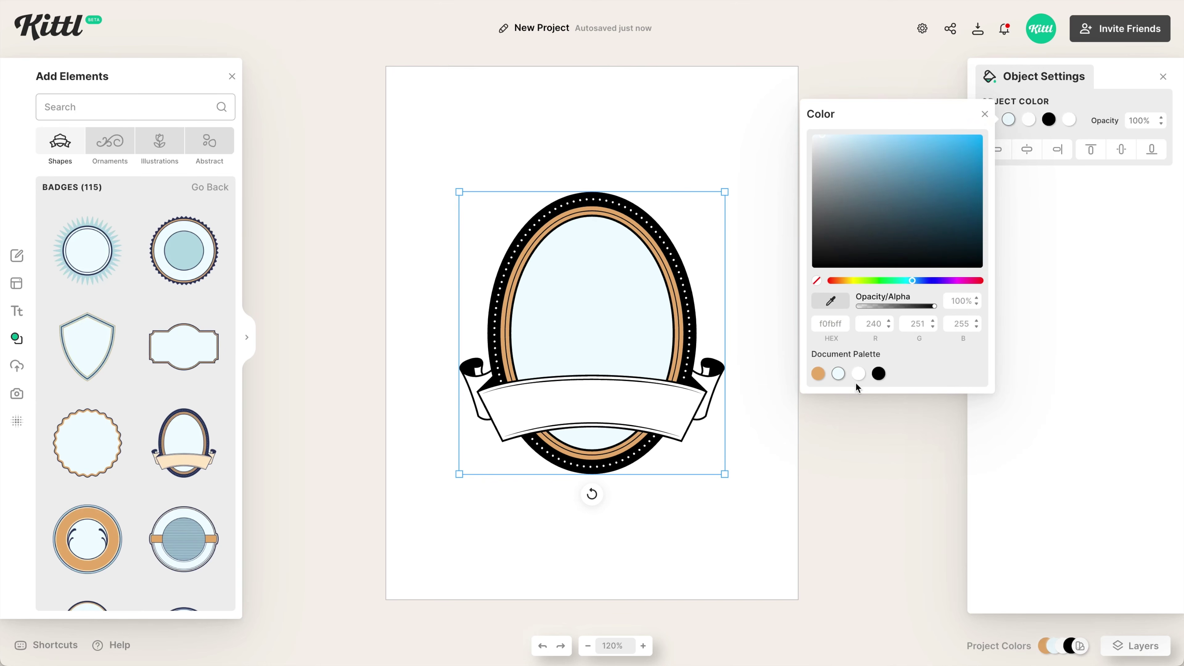
click(858, 375)
click(1008, 119)
click(989, 120)
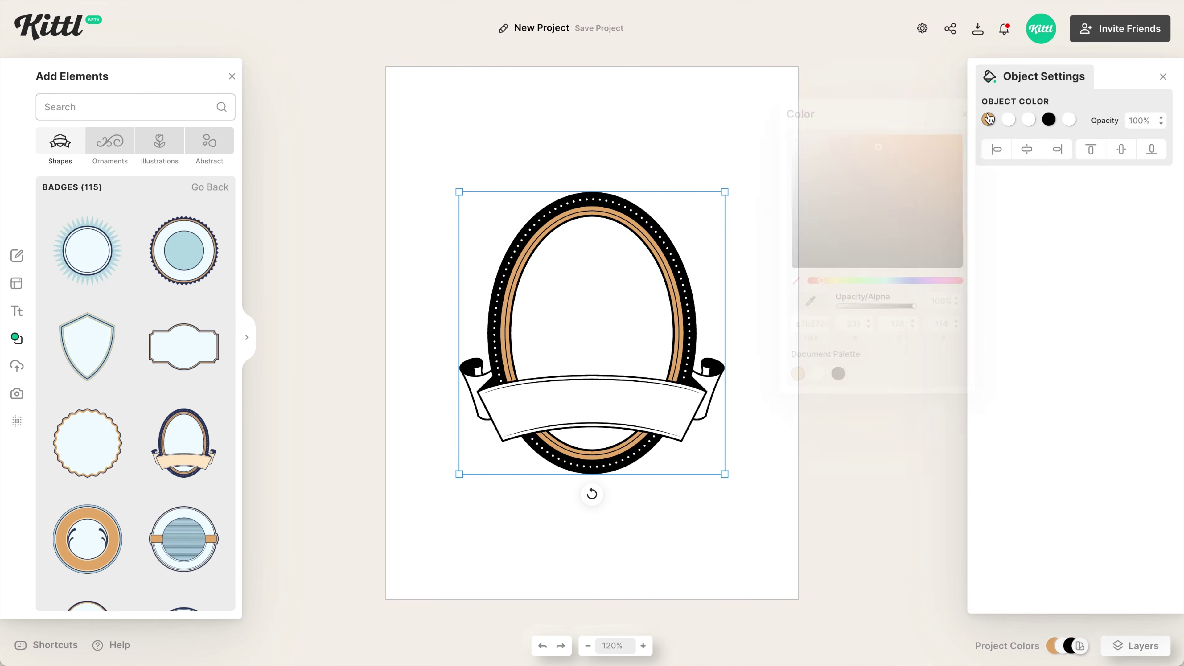
click(818, 374)
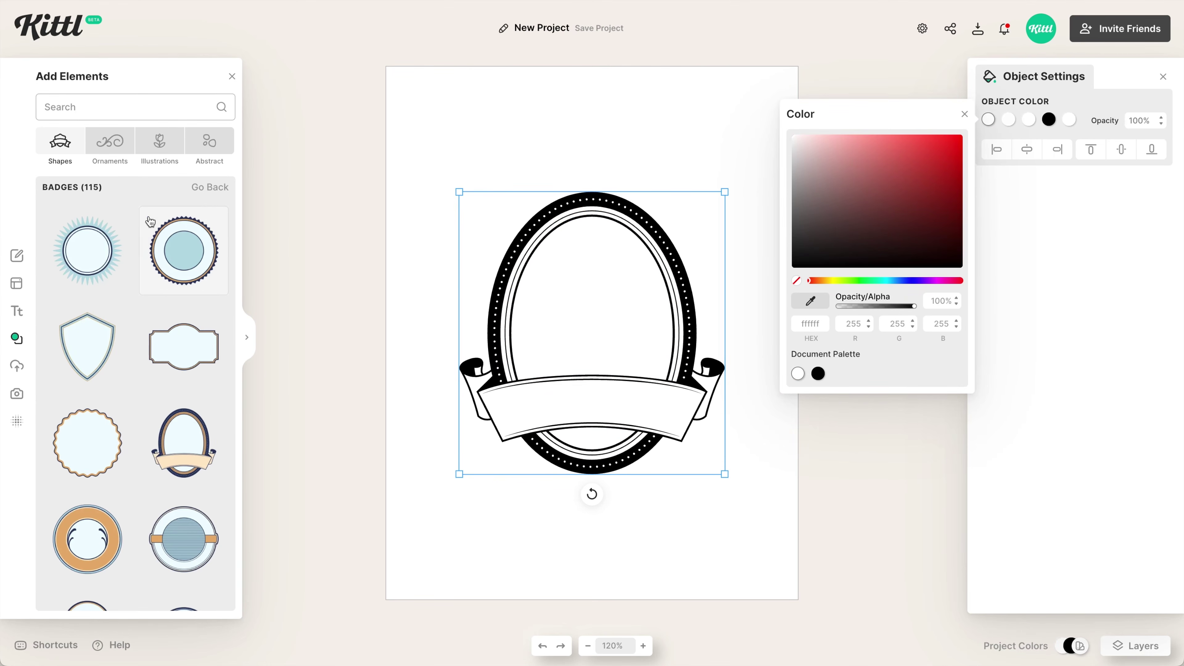
Step: Search the elements for "crown", add the ornate green crown, and place it at the top of the oval frame
click(142, 107)
text(crown)
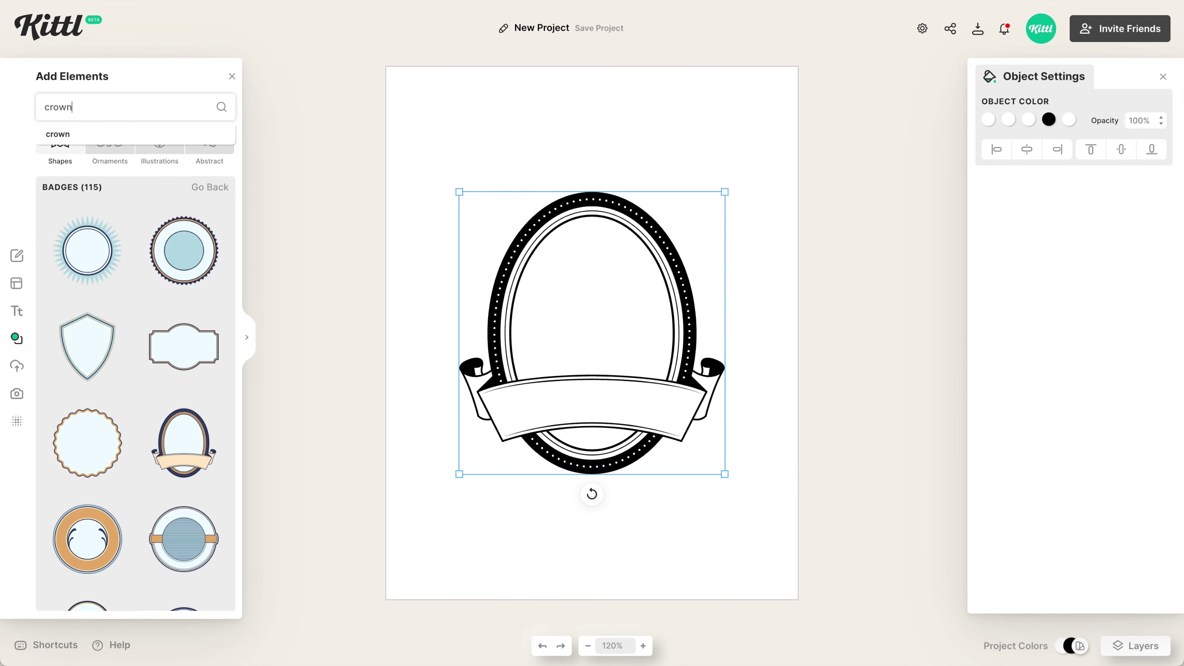
key(Return)
scroll(134, 340, down, 2)
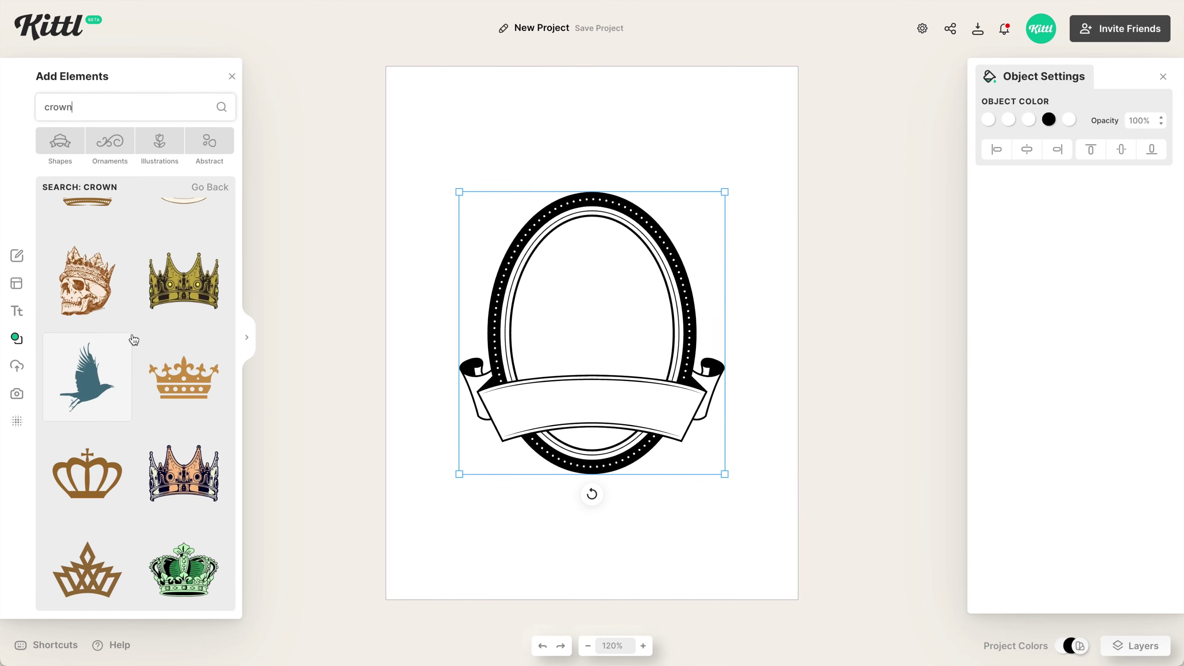
scroll(134, 341, down, 4)
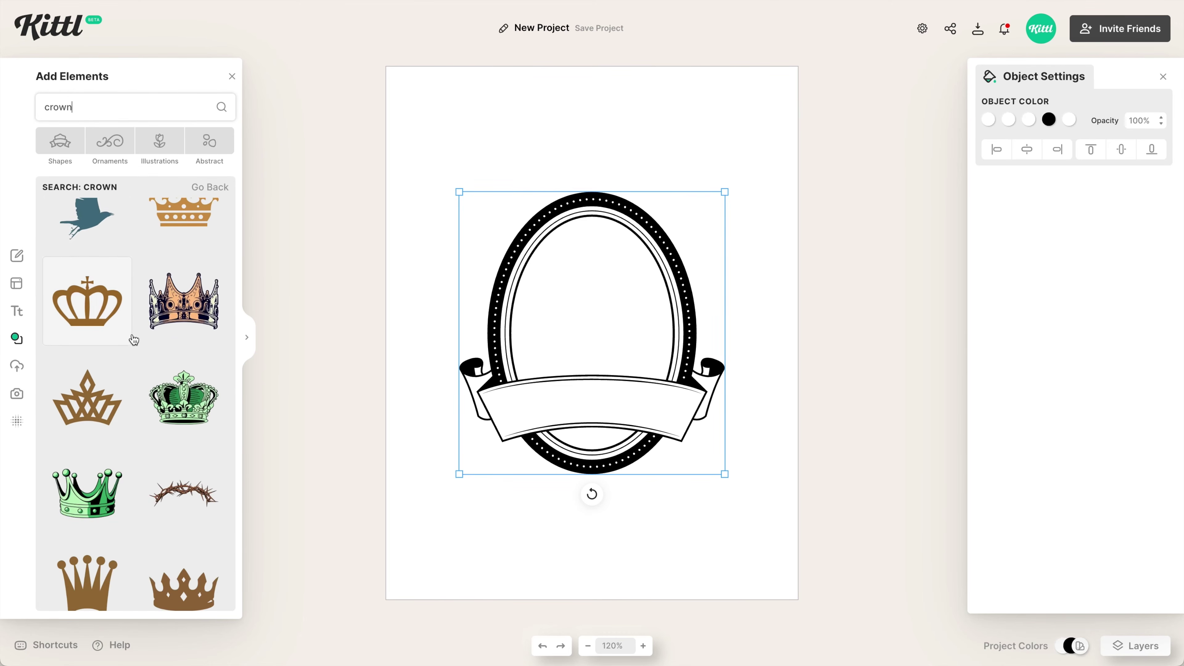
click(200, 398)
drag(610, 339, 611, 166)
Step: Recolour the crown's two green tones white
click(988, 119)
click(799, 373)
click(1008, 119)
click(799, 373)
Step: Send the crown behind the oval frame, and move the crown and frame together slightly down the page
right_click(610, 187)
drag(738, 545, 582, 158)
drag(654, 167, 654, 198)
click(410, 187)
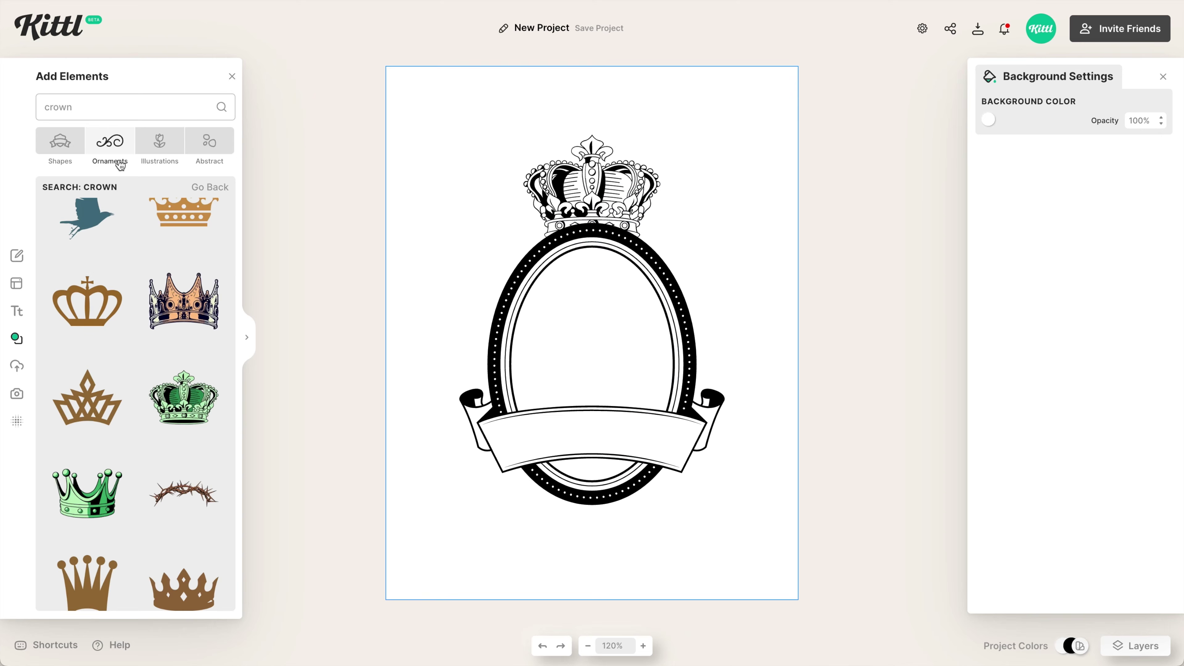
Step: Browse all illustrations, add the orange and blue butterfly, and place it tilted counterclockwise in the page's upper left corner
click(157, 163)
click(227, 188)
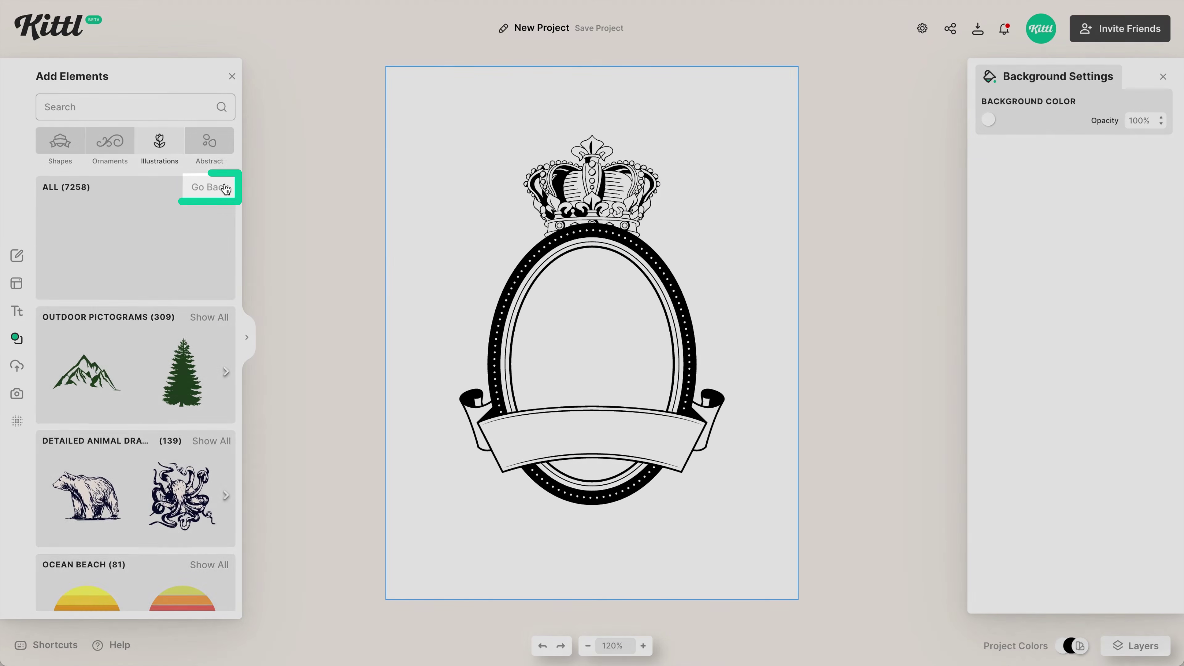
scroll(187, 428, down, 1)
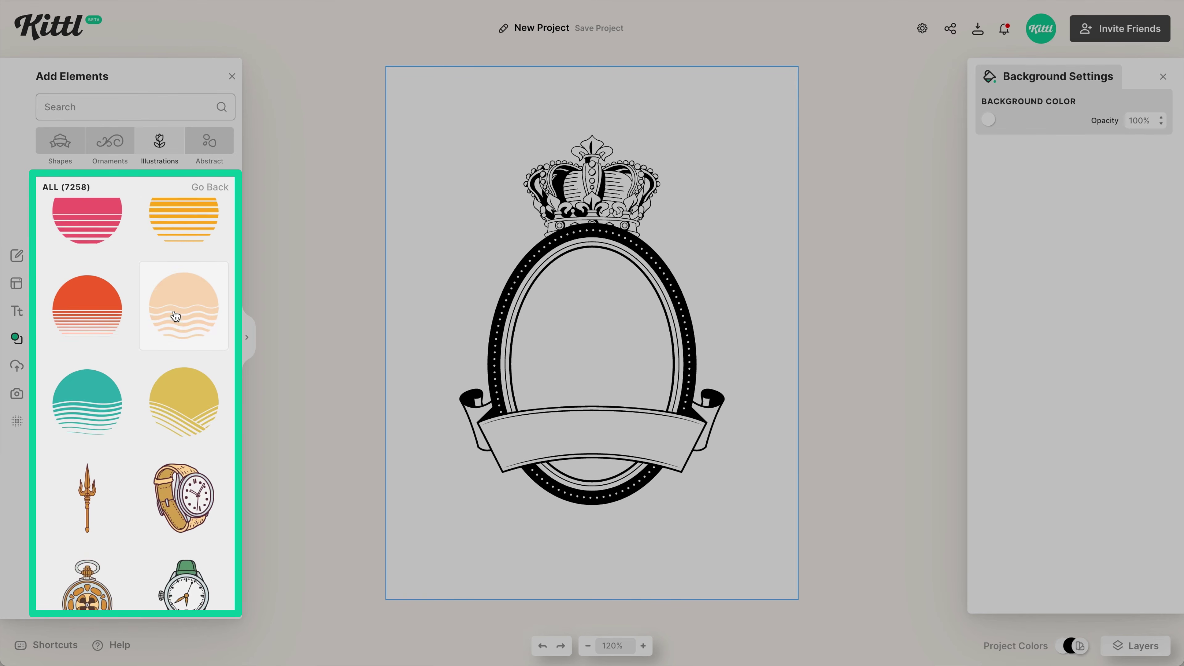
scroll(175, 317, down, 7)
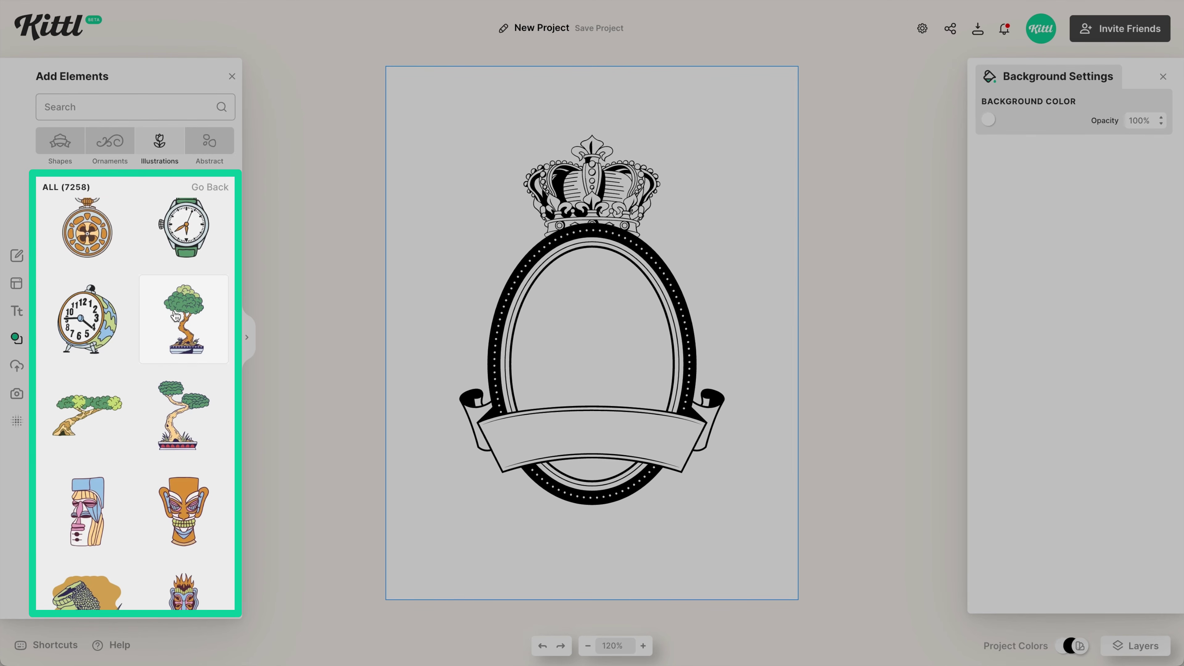
scroll(196, 407, down, 5)
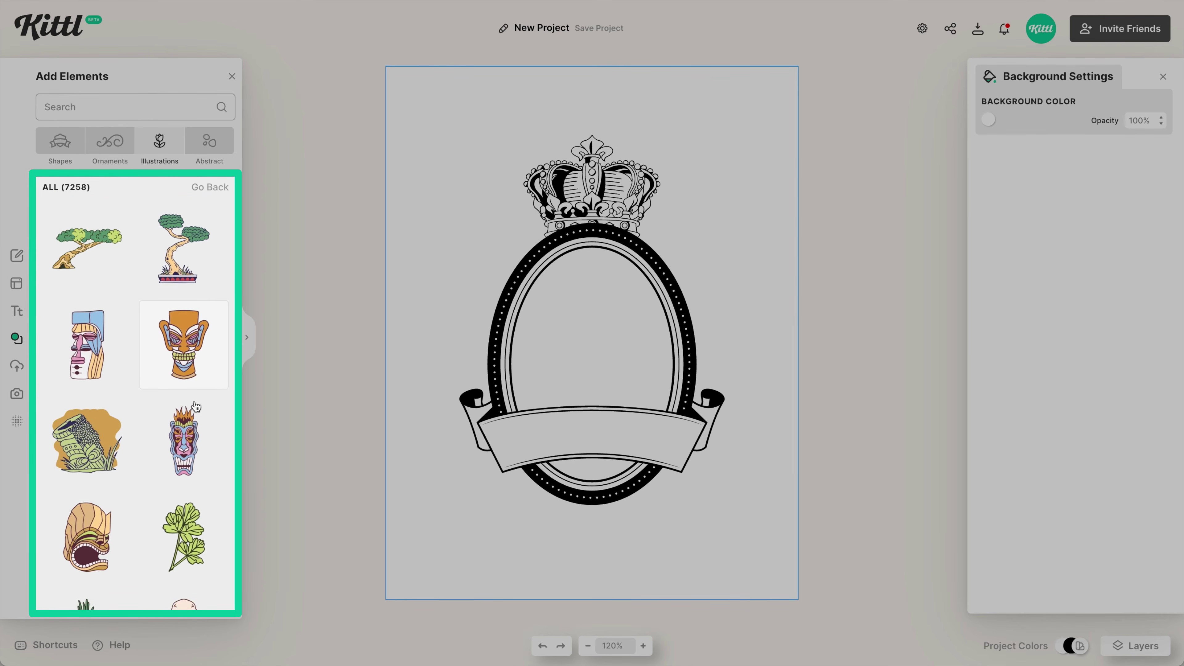
scroll(196, 407, down, 6)
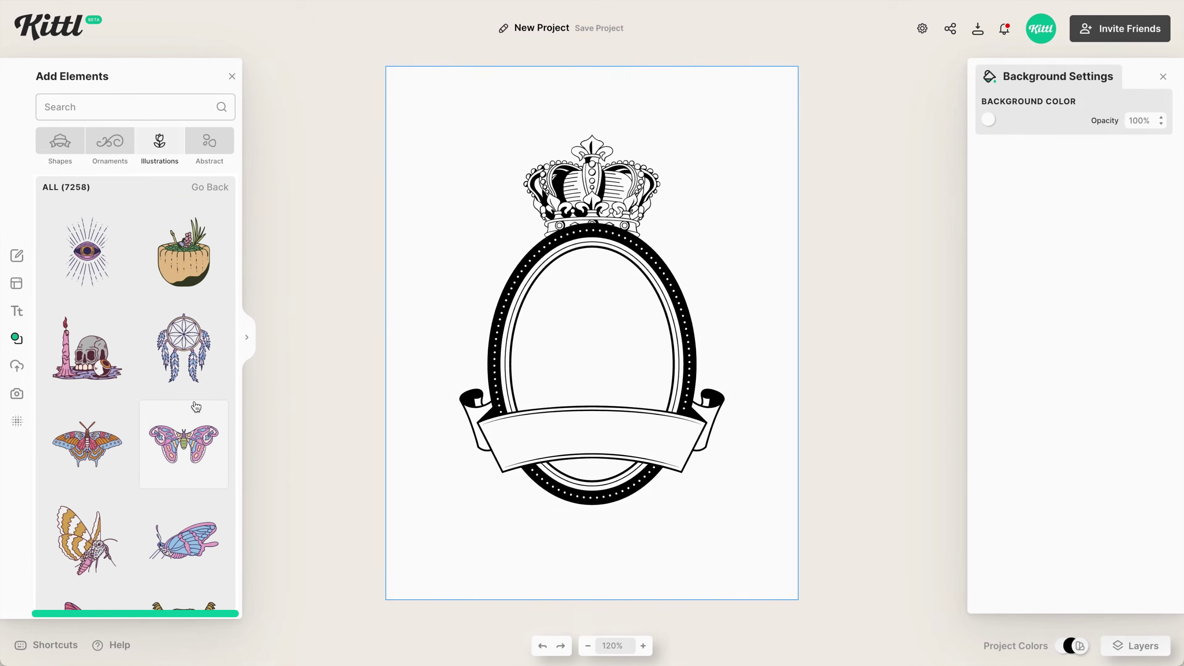
scroll(187, 382, down, 2)
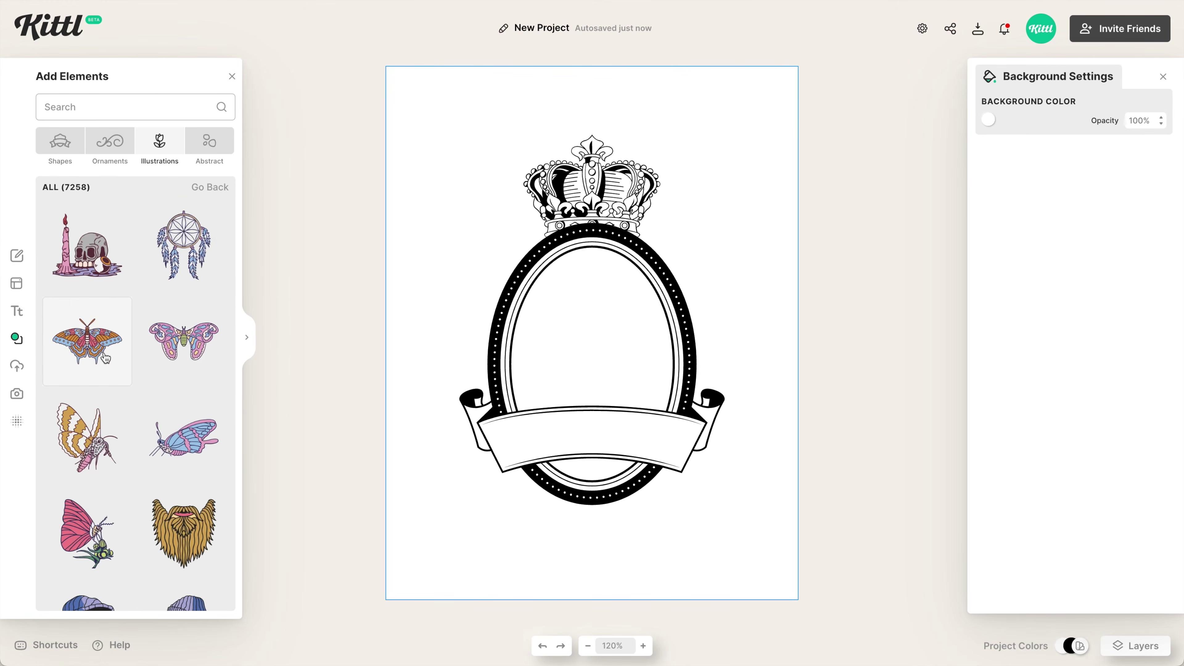
click(112, 351)
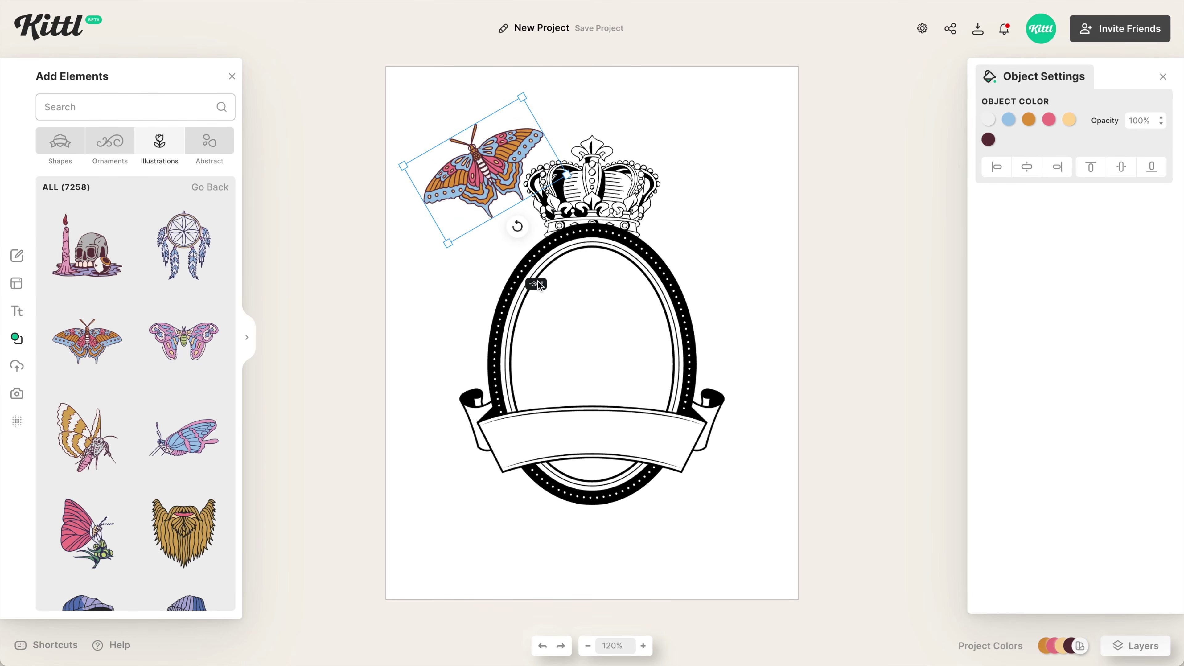
drag(463, 169, 433, 140)
Step: Add the desk globe illustration on a stand to the page's upper right corner, beside the crown
scroll(135, 373, down, 15)
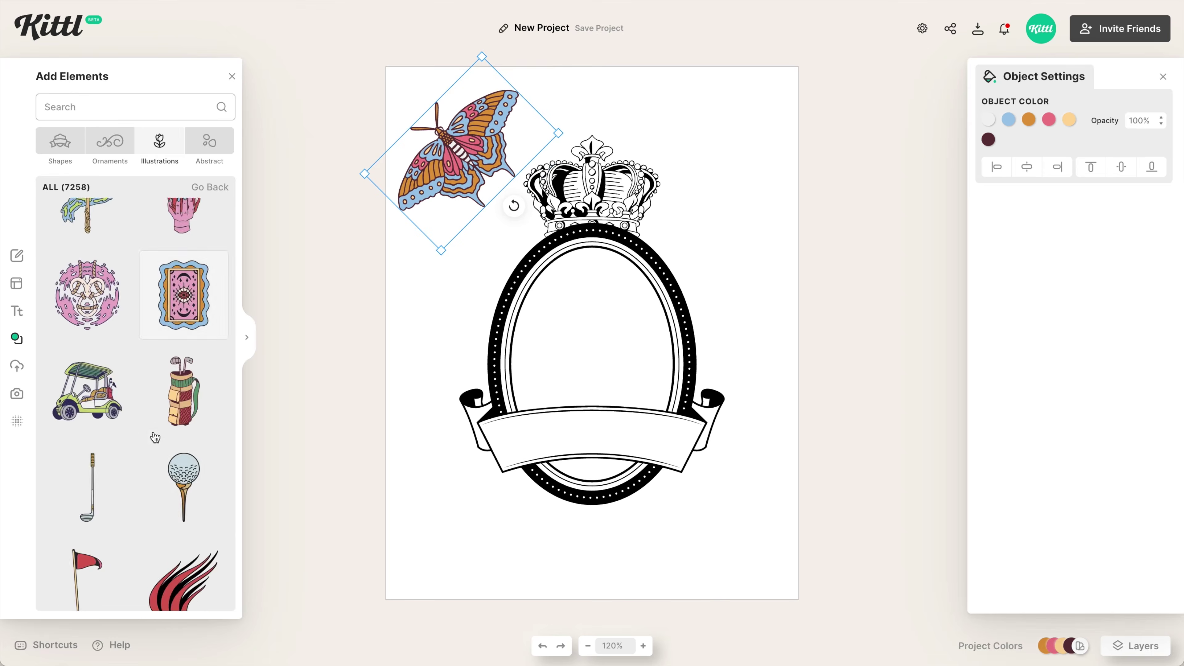
drag(183, 359, 737, 509)
drag(779, 246, 776, 242)
drag(720, 149, 724, 146)
Step: Add the palm tree with a closed beach umbrella to the page's lower left corner
scroll(142, 388, down, 5)
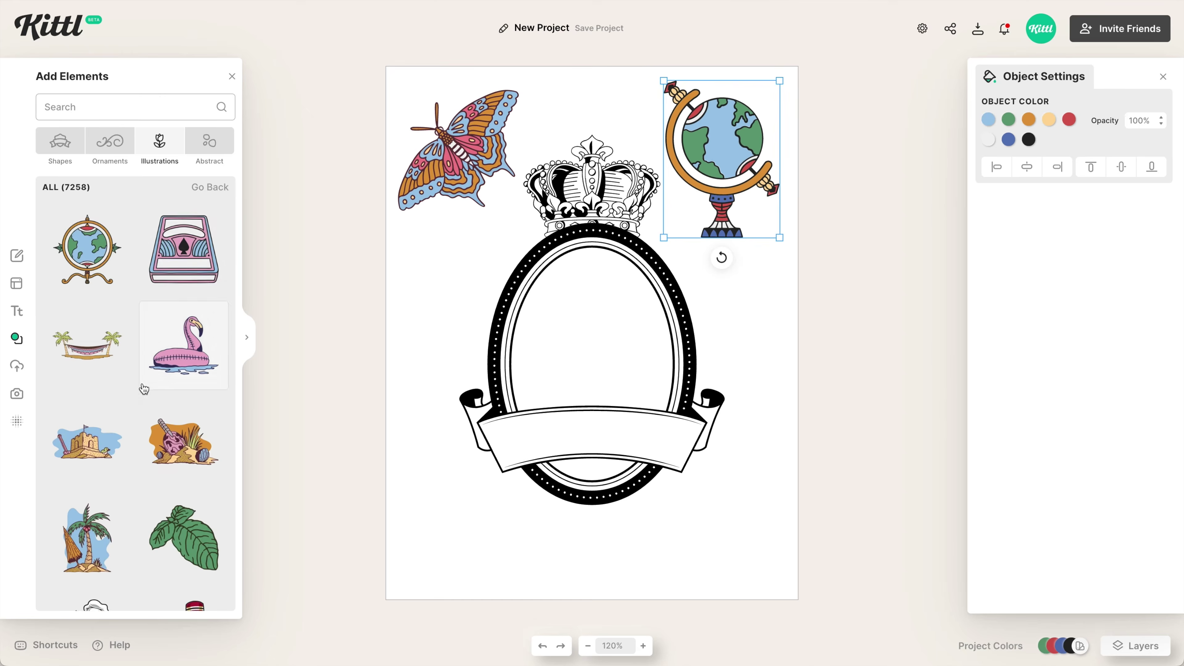
click(88, 487)
drag(591, 307, 462, 485)
right_click(461, 485)
click(525, 653)
Step: Add the side-view camper van illustration below the oval frame, next to the palm tree
scroll(133, 428, down, 15)
scroll(133, 428, down, 10)
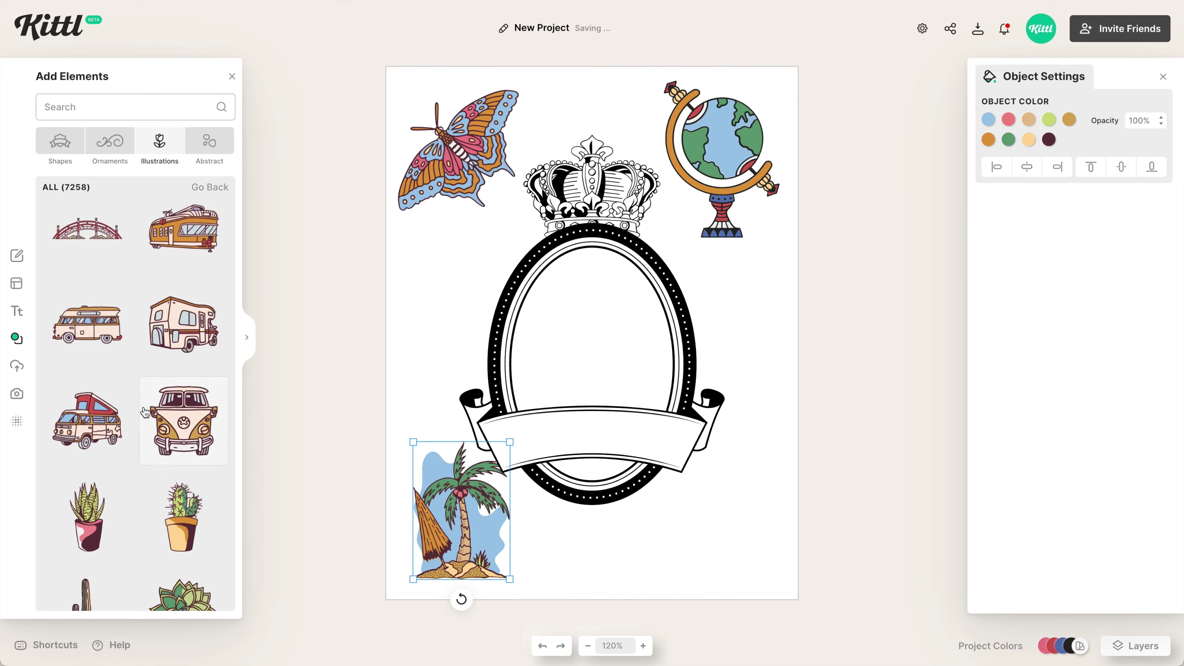
drag(185, 415, 588, 548)
click(708, 521)
Step: Add the yellow grinning smiley face beneath the butterfly
scroll(83, 408, down, 5)
scroll(83, 409, down, 20)
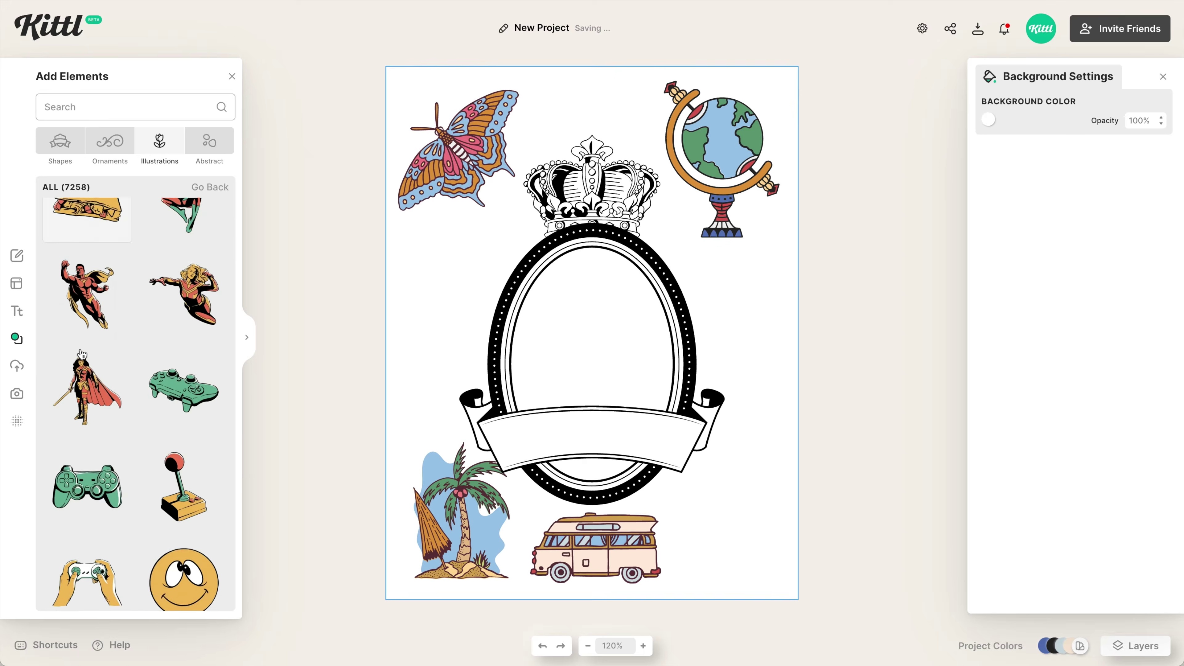
drag(183, 335, 463, 263)
Step: Add the long-haired elf portrait to the page's lower right corner, beside the camper van
scroll(135, 401, down, 15)
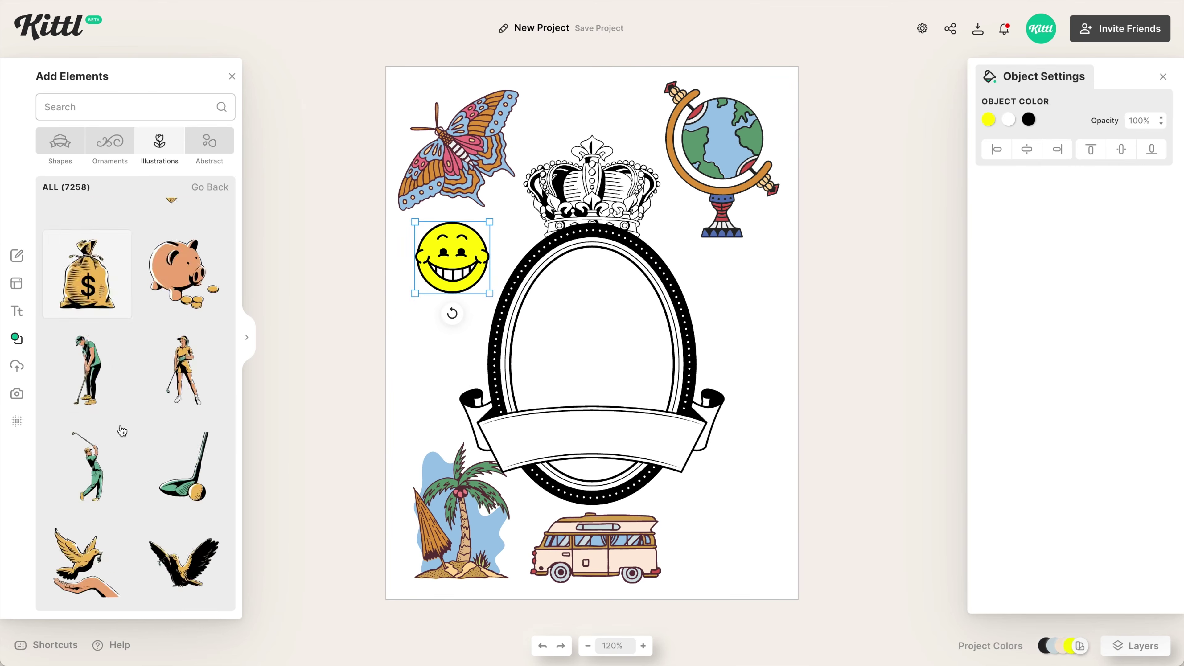
drag(183, 322, 731, 516)
right_click(740, 471)
click(788, 657)
Step: Add the circus seal balancing a ball between the globe and the elf portrait
scroll(135, 401, down, 10)
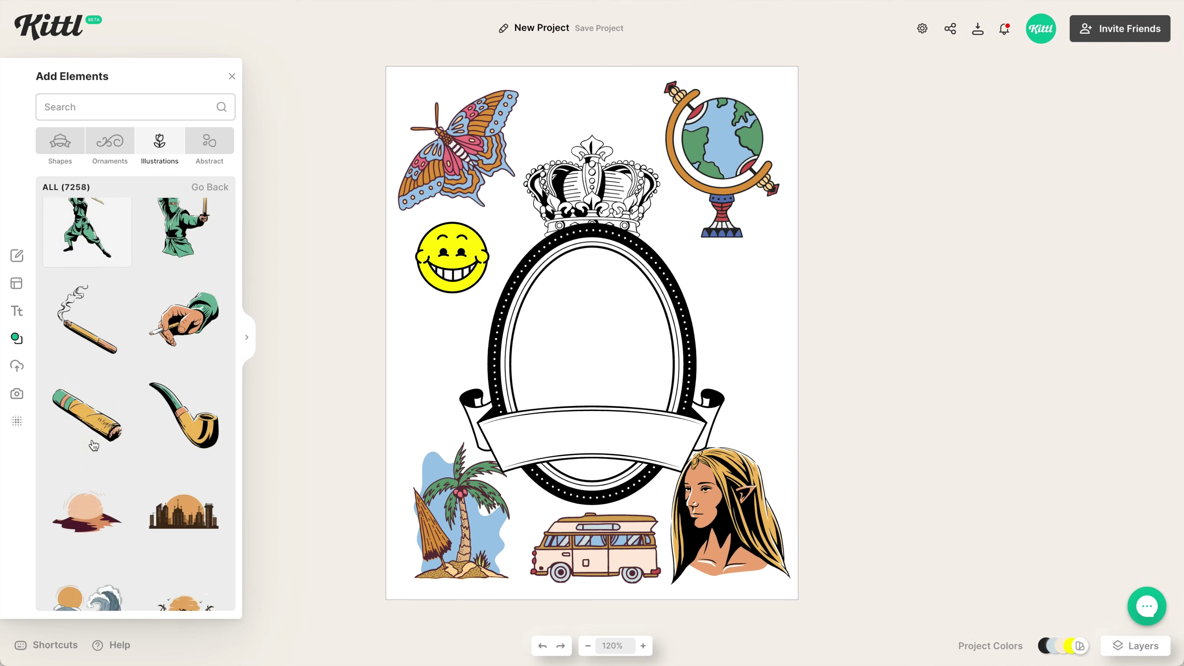
click(77, 439)
scroll(77, 438, down, 10)
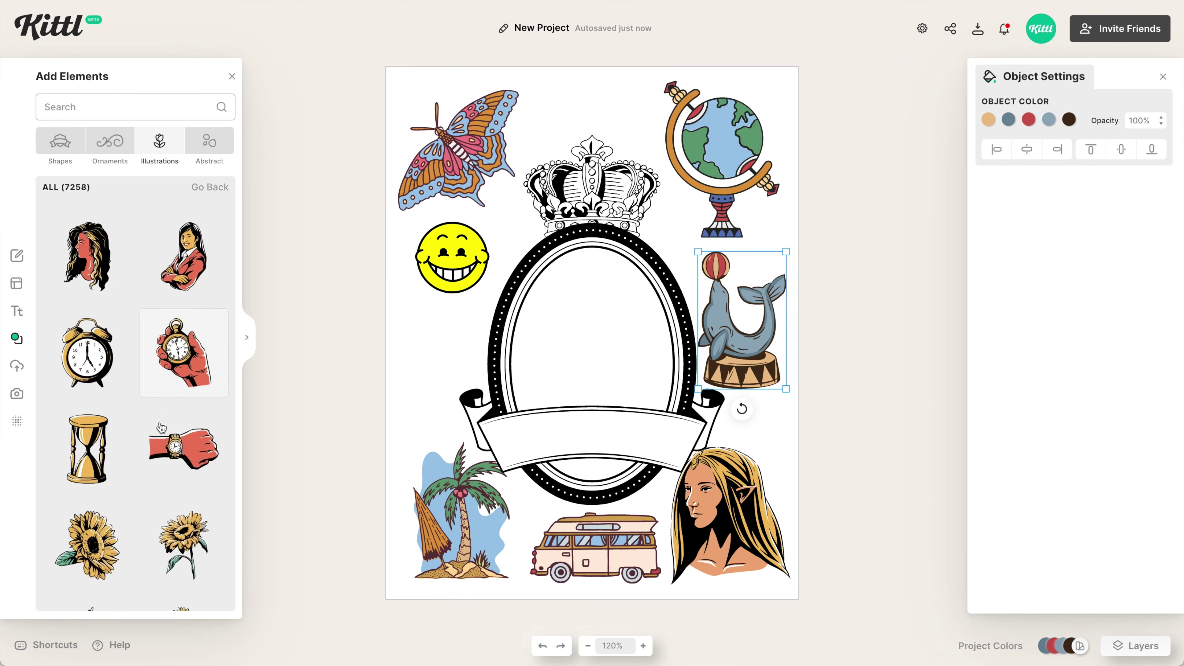
Step: Add the sunflower below the smiley face and scatter white stars with a 1.77 black border among the surrounding illustrations
drag(87, 360, 437, 374)
click(59, 142)
click(210, 309)
click(184, 265)
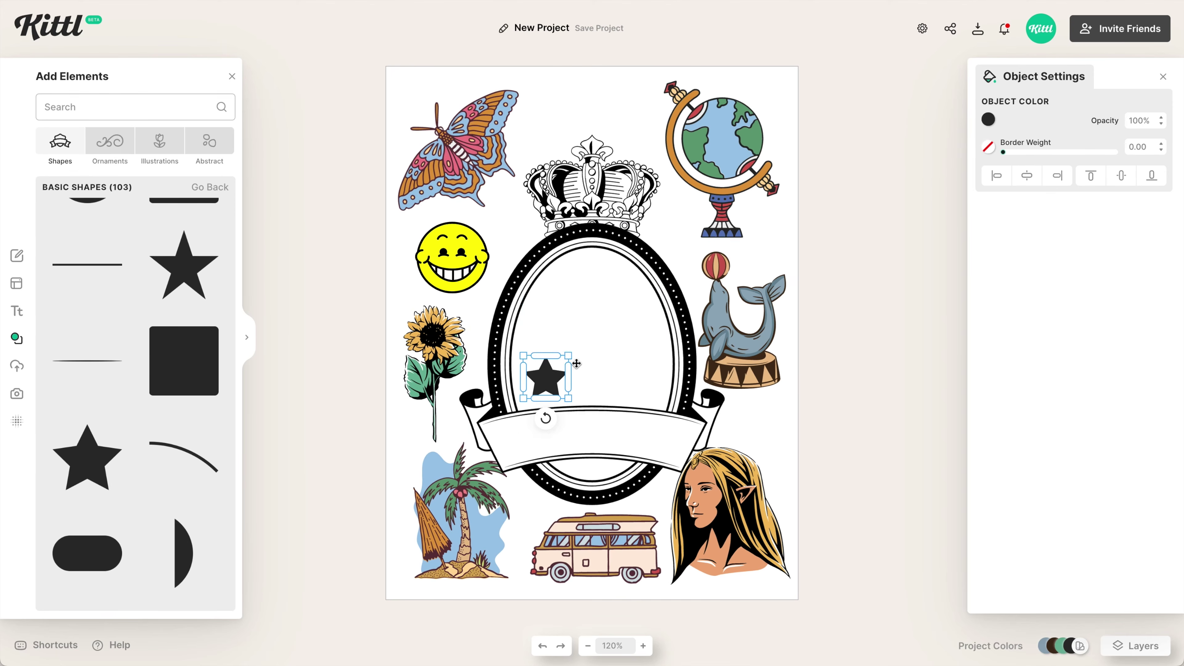
click(988, 147)
drag(785, 441, 778, 441)
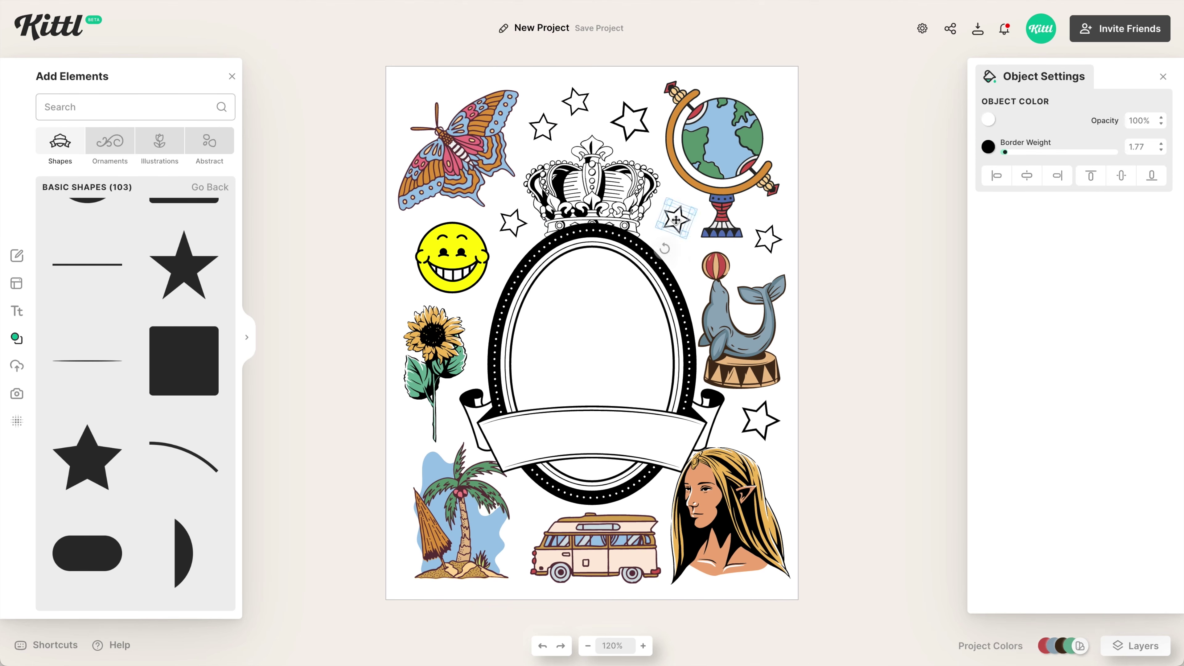
Step: Select everything on the page and recolor the tan, red, slate, blue-gray and cream fills white and the dark brown ones black
key(ctrl+a)
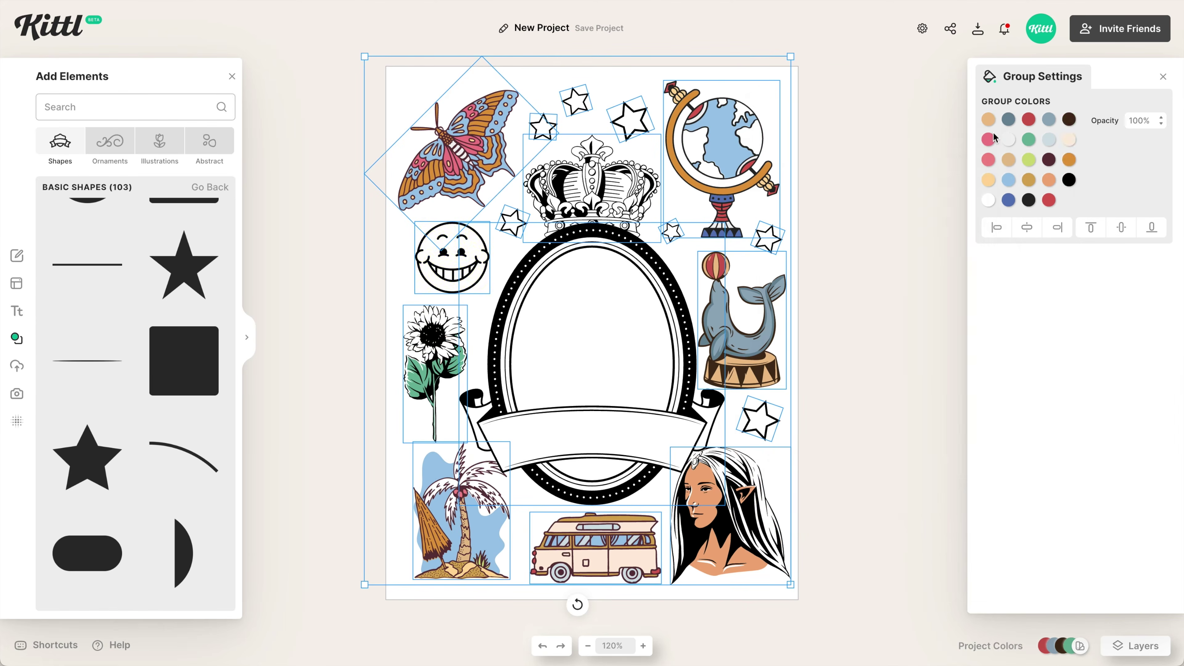
click(988, 139)
click(822, 371)
click(1049, 120)
click(798, 374)
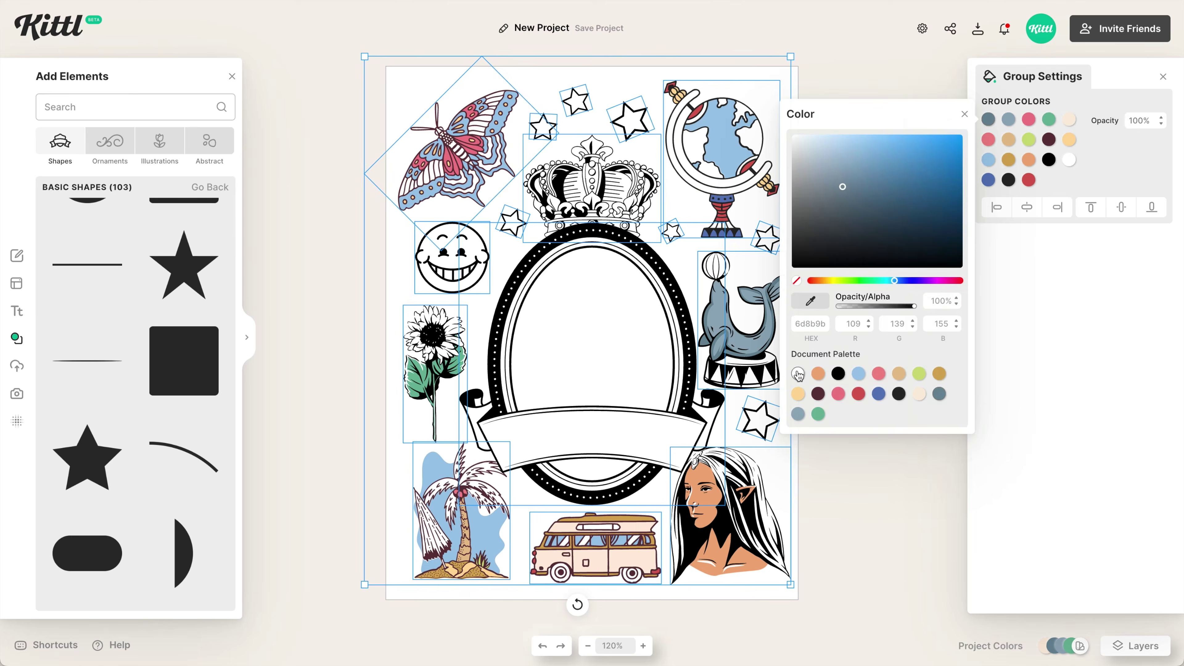
click(988, 120)
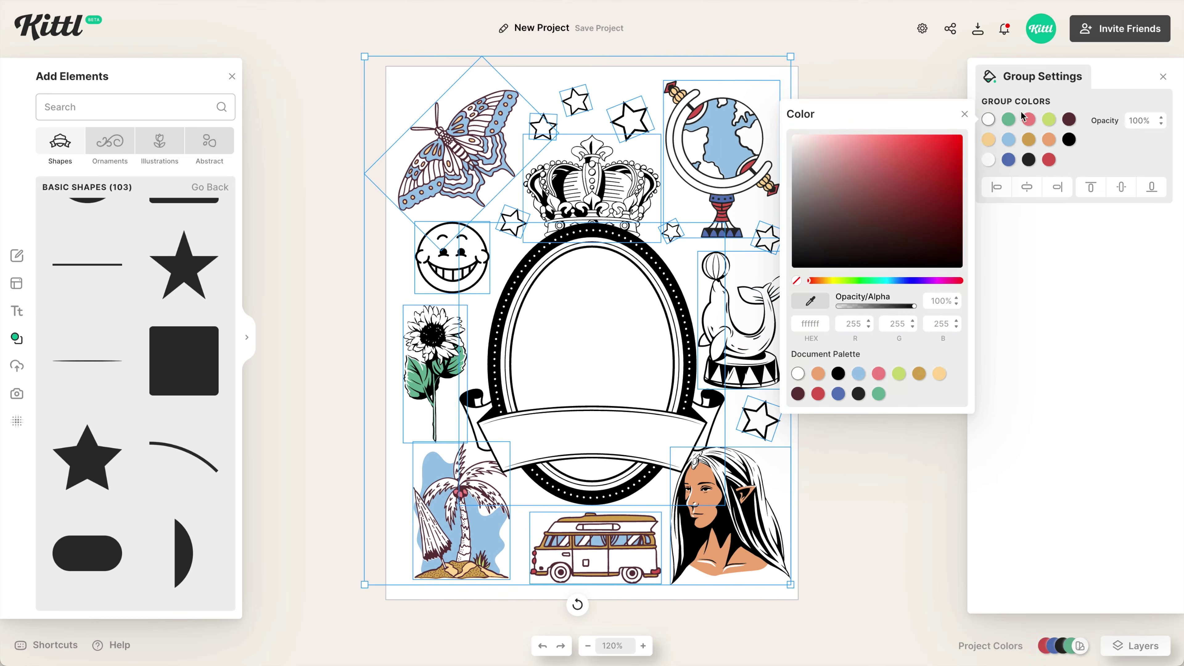
Step: Recolor the selected artwork's pink, peach, light blue, golden and orange fills white and its maroon parts black
click(1028, 119)
click(798, 373)
click(1009, 139)
click(798, 373)
Step: Convert the artwork's remaining green, lime, blue and red fills to black and white and deselect it
click(988, 120)
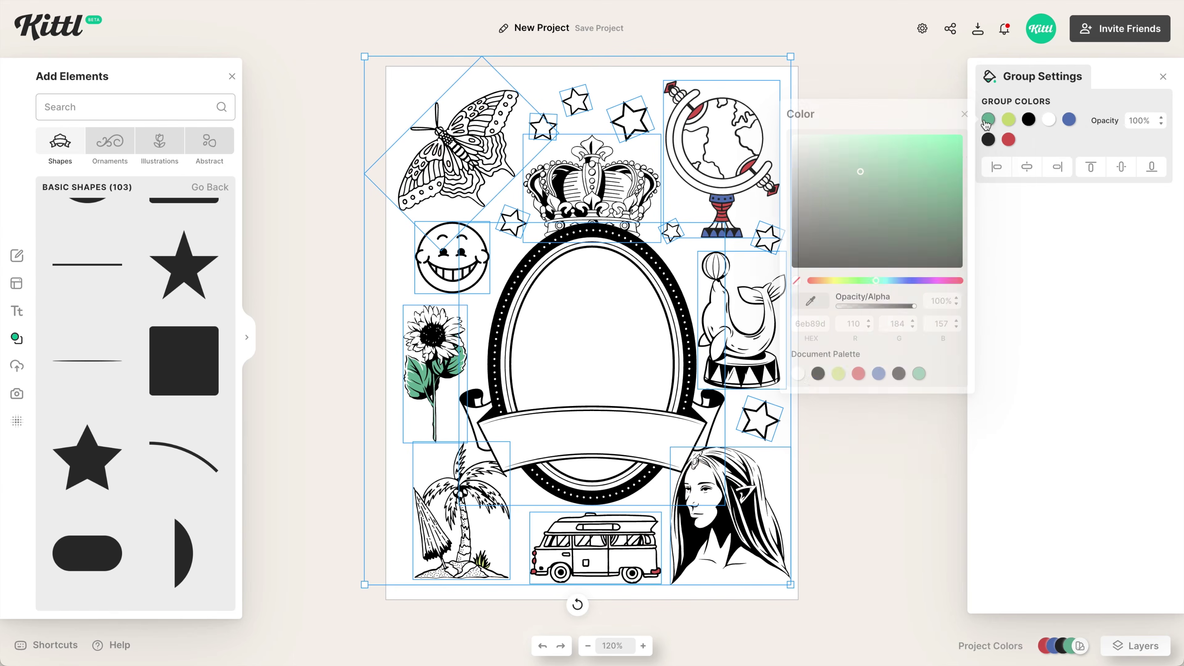
click(798, 373)
click(988, 119)
click(798, 373)
click(1029, 120)
click(839, 373)
click(1049, 120)
click(859, 373)
click(854, 565)
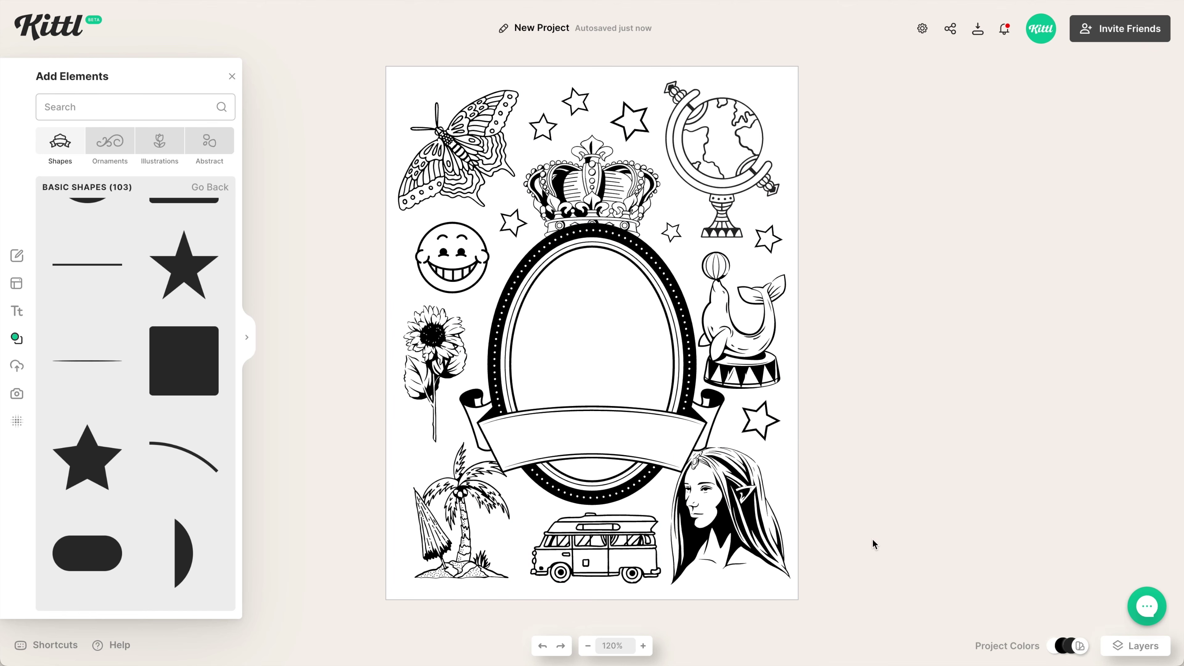
Step: Open the download options for the finished black-and-white page
click(978, 33)
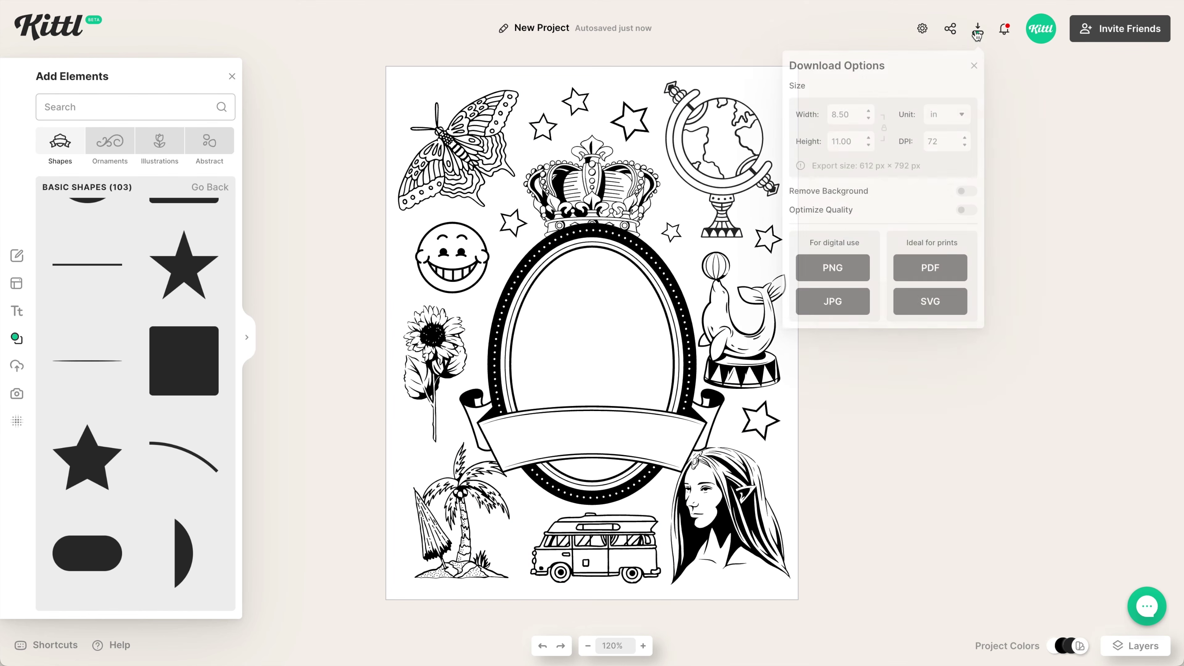